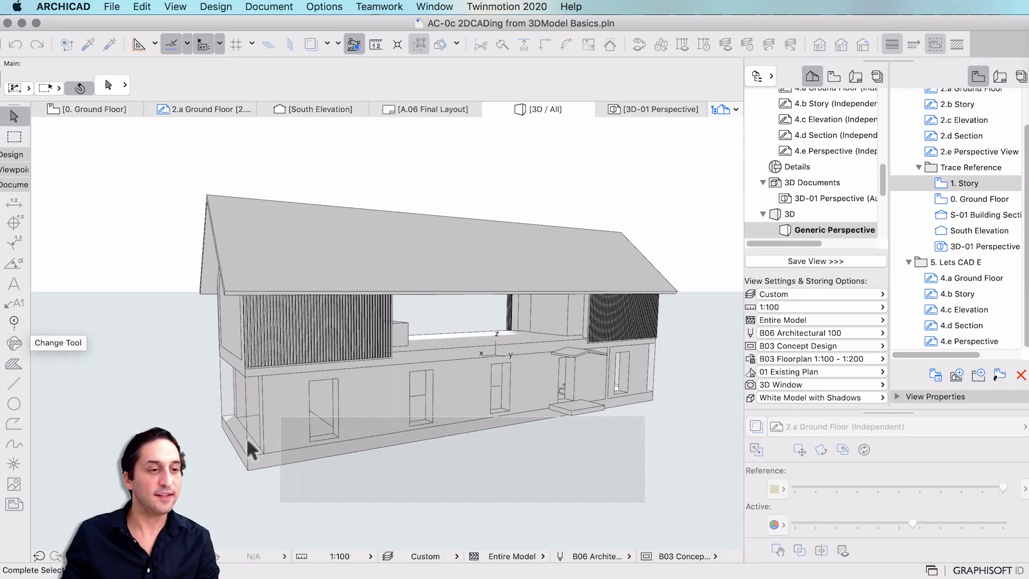
Dismiss the unfinished area selection in the 3D view.
click(425, 496)
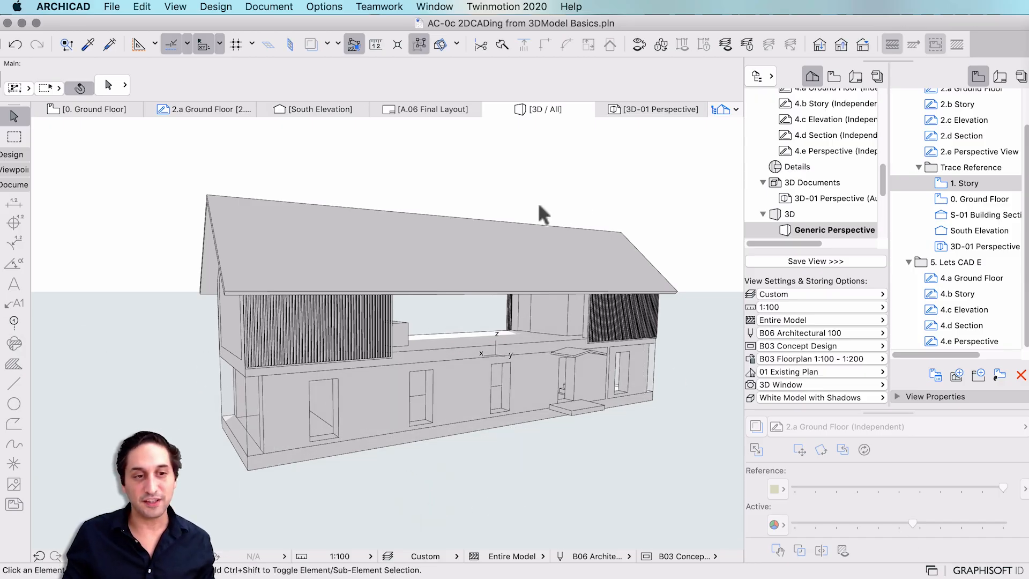
mouse_move(612, 232)
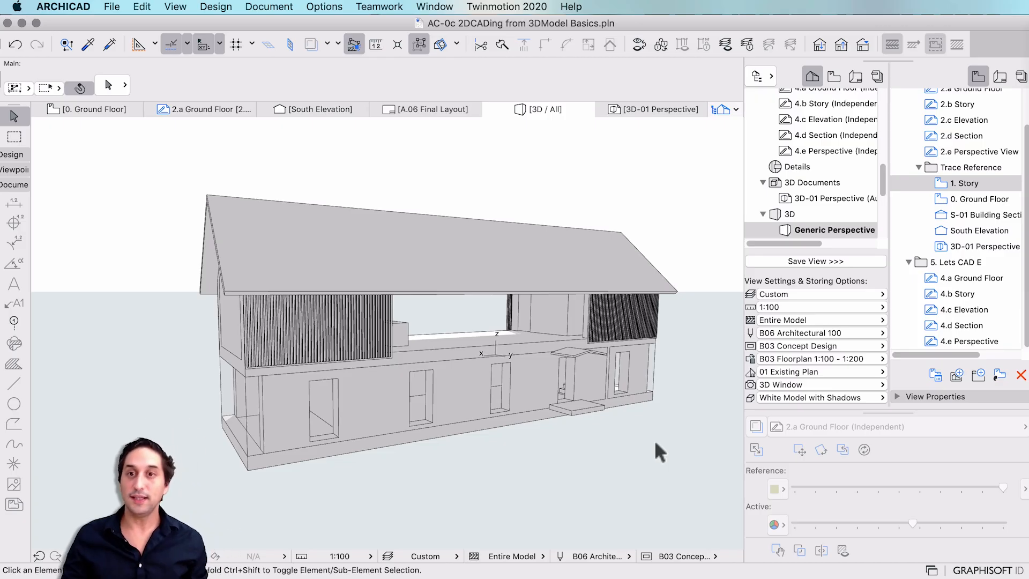
scroll(968, 144, up, 2)
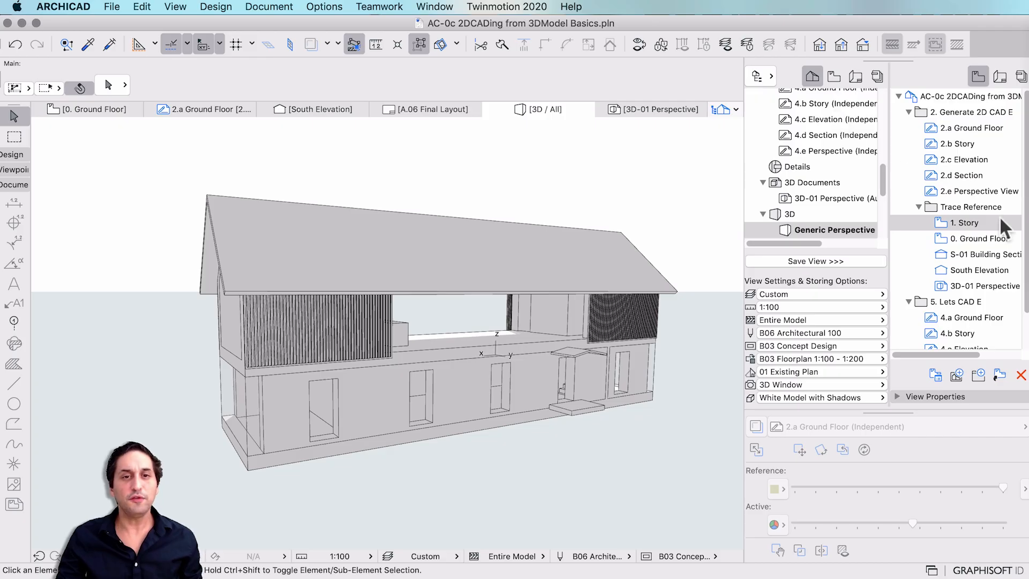
scroll(847, 193, up, 10)
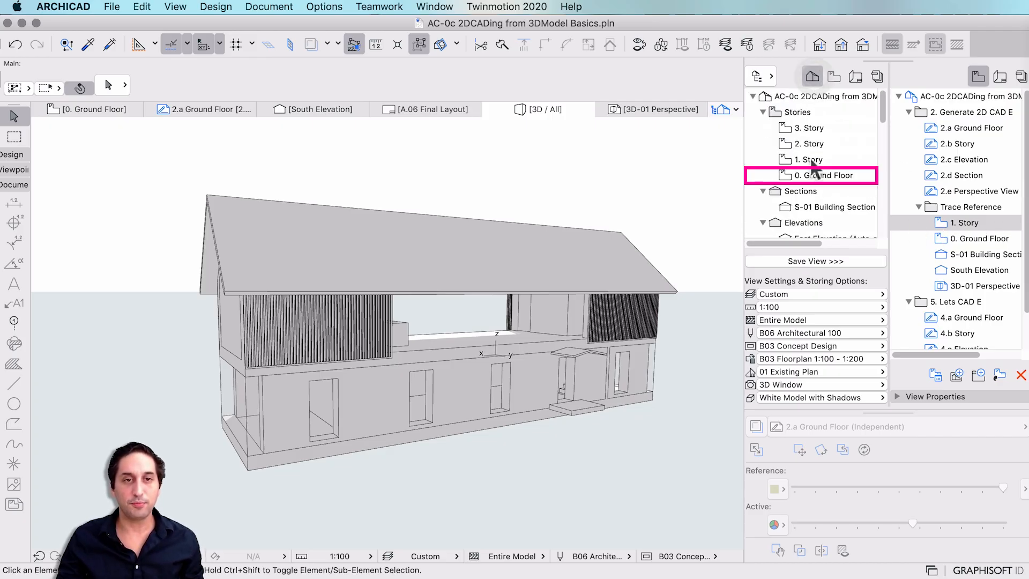
Open the 0. Ground Floor plan from the Project Map and zoom around the house footprint.
double_click(823, 176)
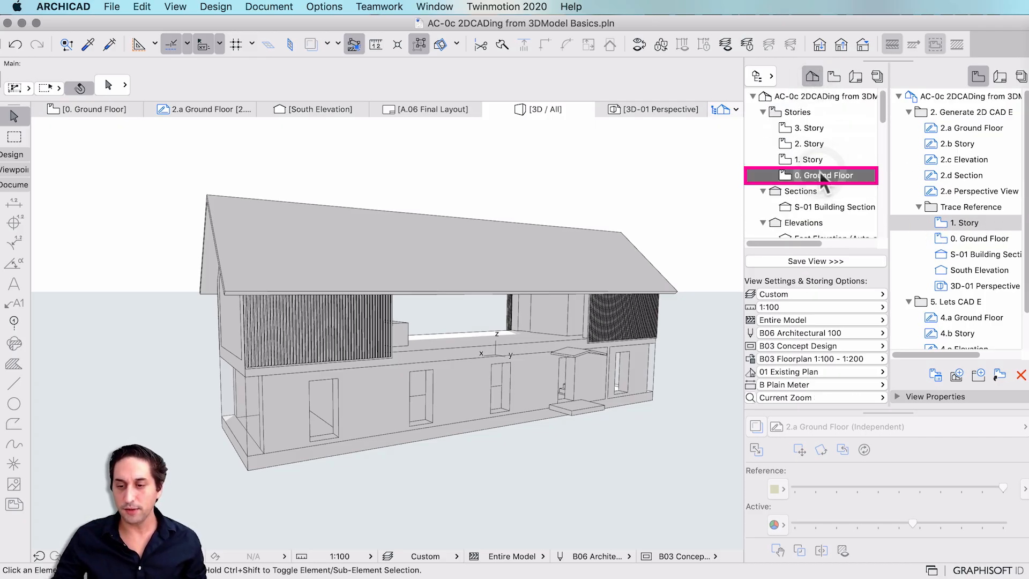
scroll(509, 272, up, 5)
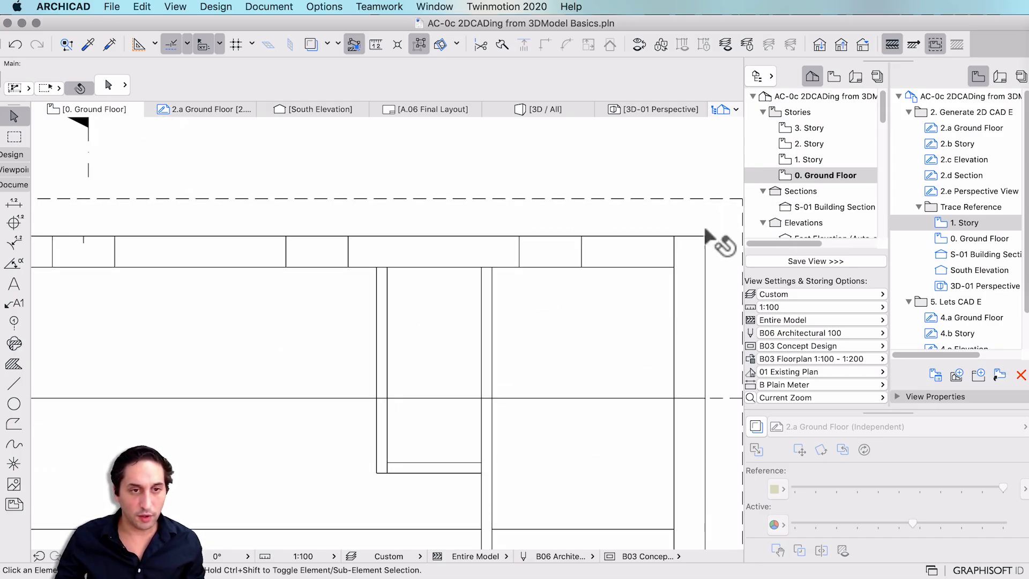
scroll(703, 219, down, 5)
scroll(145, 298, up, 4)
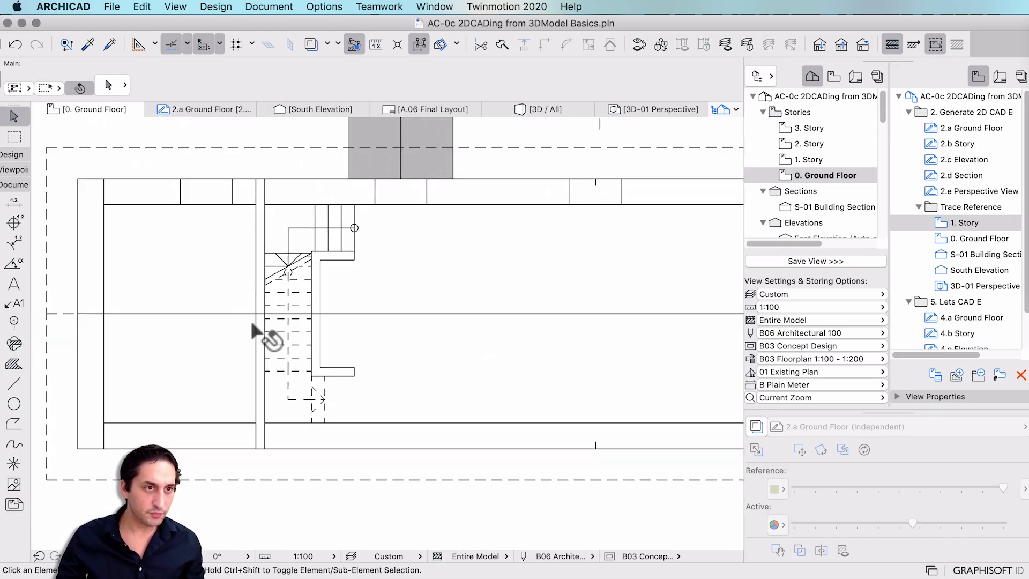
scroll(208, 300, down, 2)
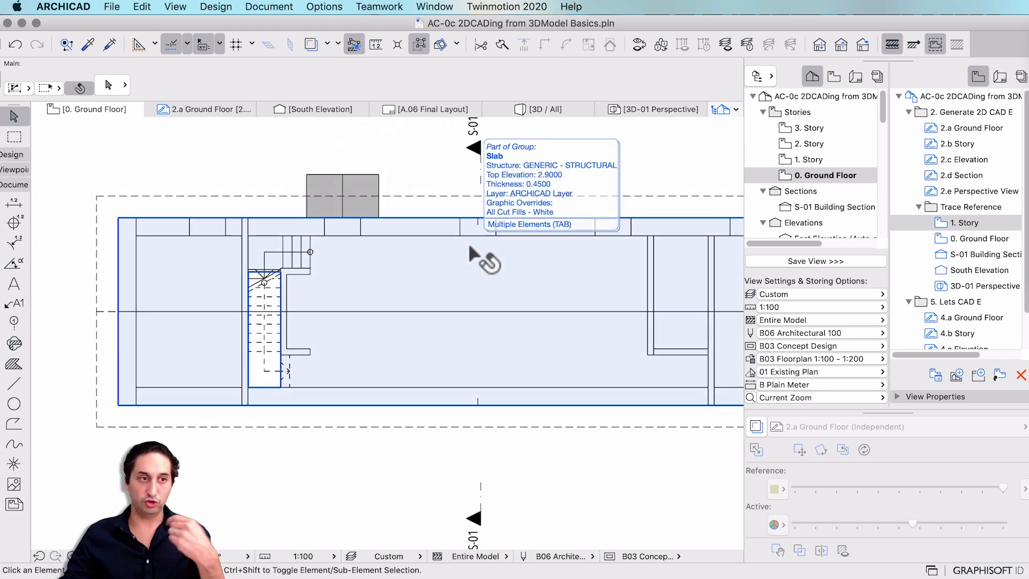
scroll(435, 268, down, 2)
scroll(435, 266, down, 2)
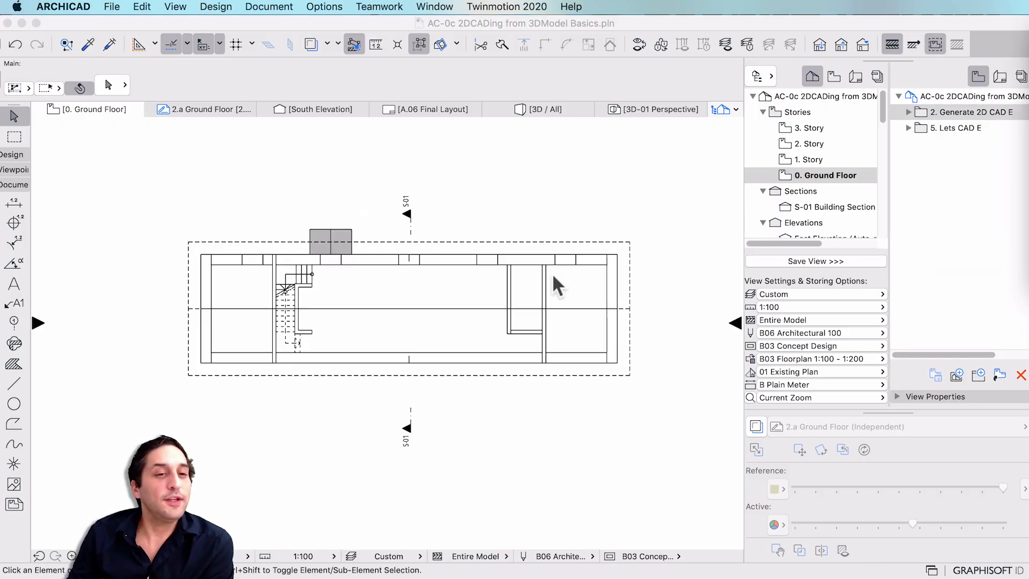
click(977, 111)
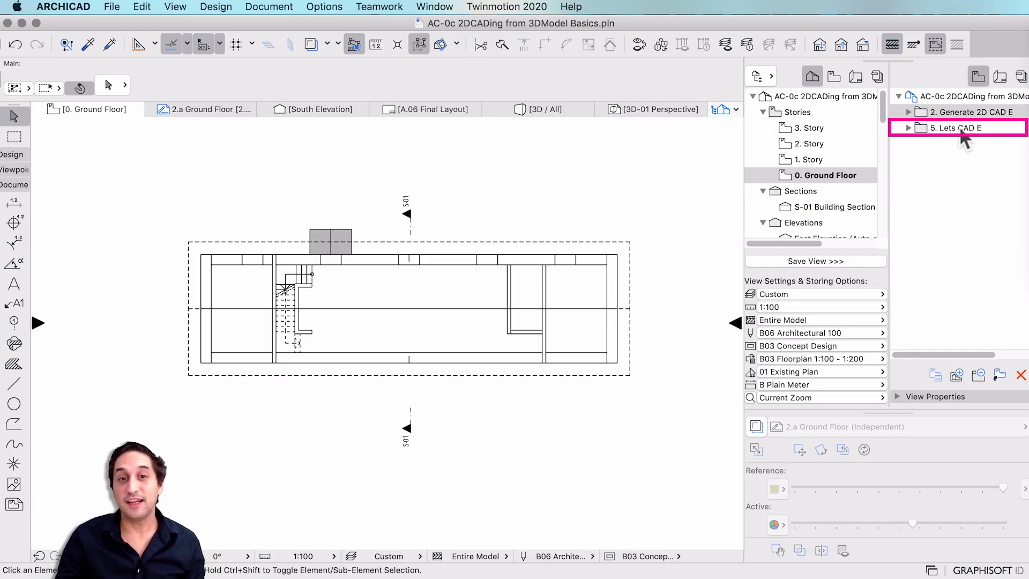
Expand 2. Generate 2D CAD E and step through views 2.a Ground Floor to 2.e Perspective View.
click(940, 129)
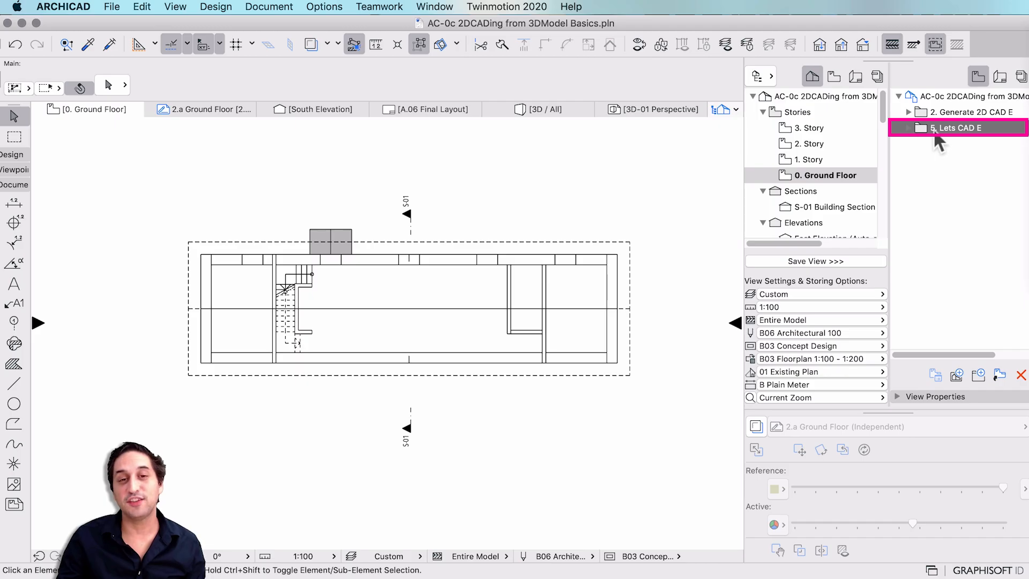
click(954, 110)
click(909, 112)
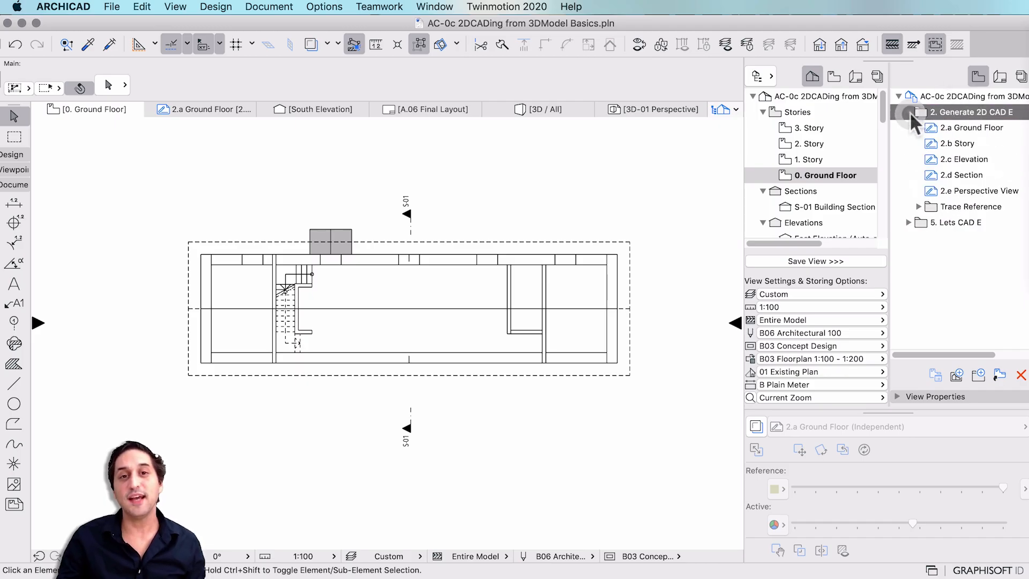
click(956, 129)
click(957, 144)
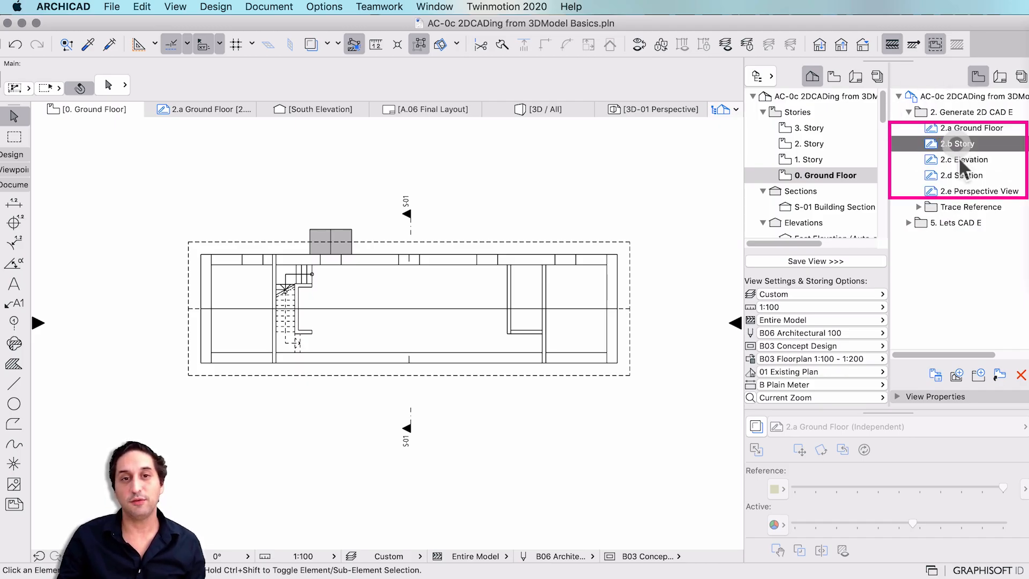
click(958, 160)
click(957, 176)
click(959, 192)
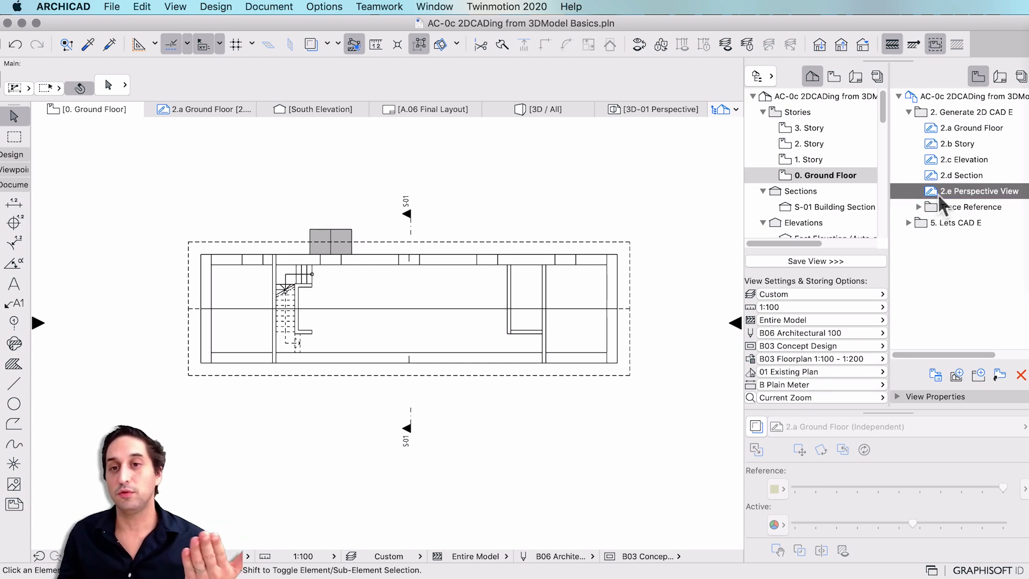
Expand Trace Reference and step through its five views, ending at 3D-01 Perspective.
click(918, 206)
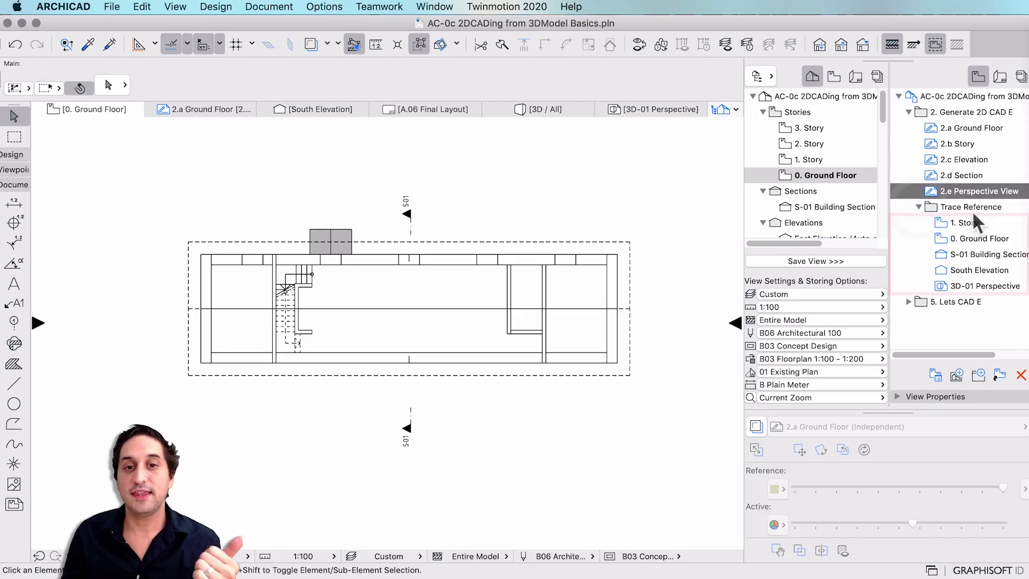
click(974, 223)
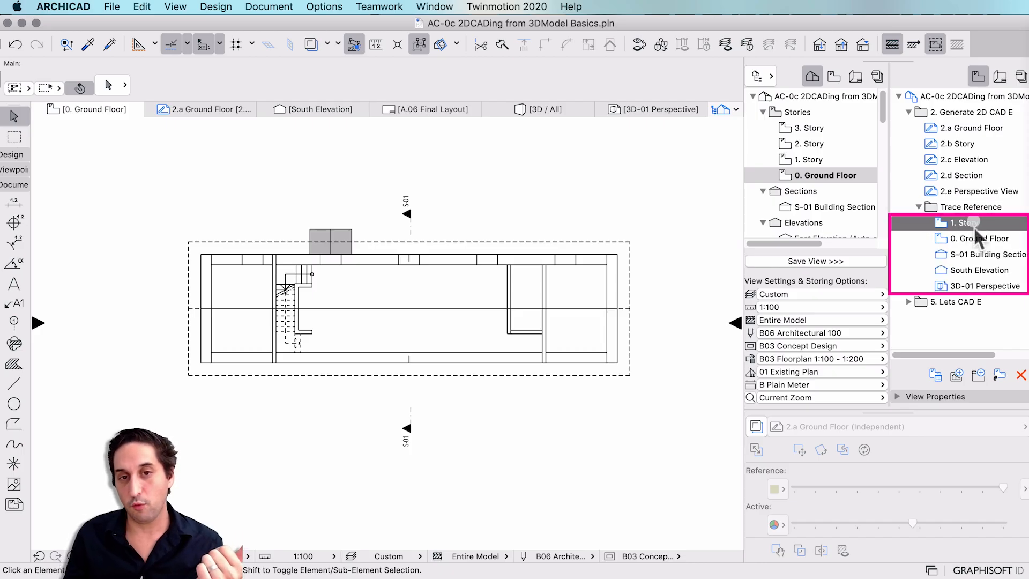
click(973, 239)
click(971, 254)
click(970, 271)
click(972, 287)
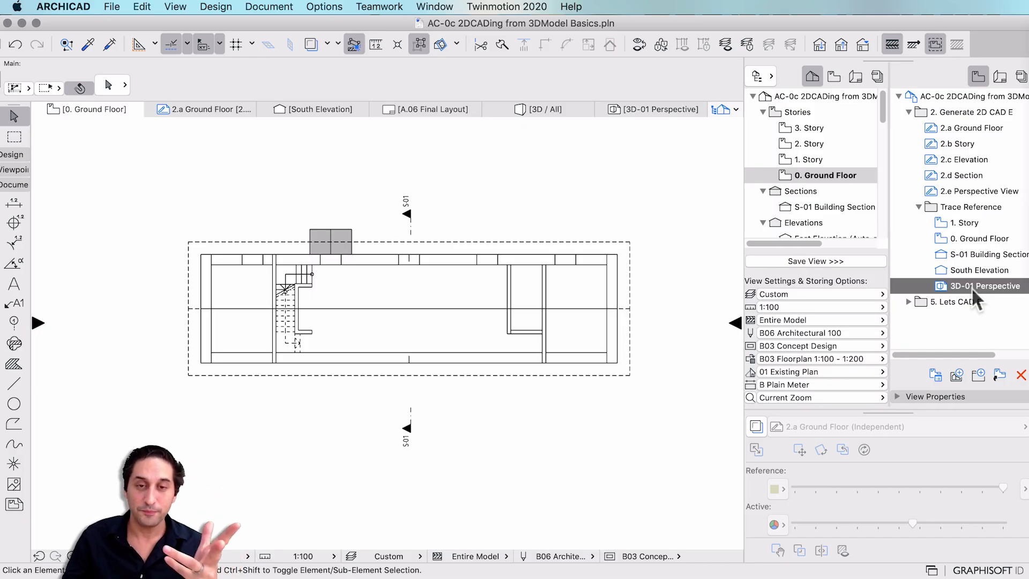
click(913, 308)
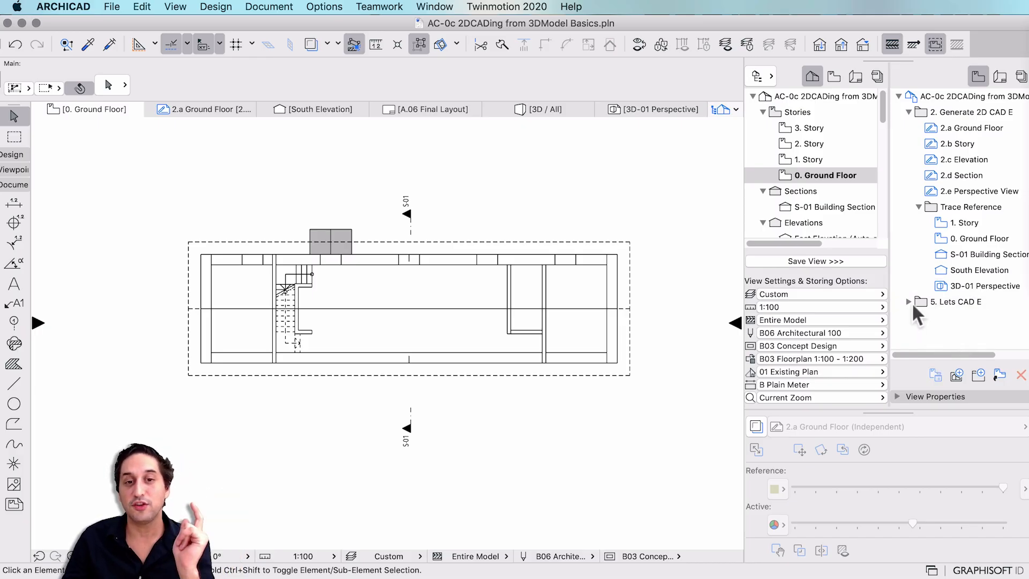
click(948, 96)
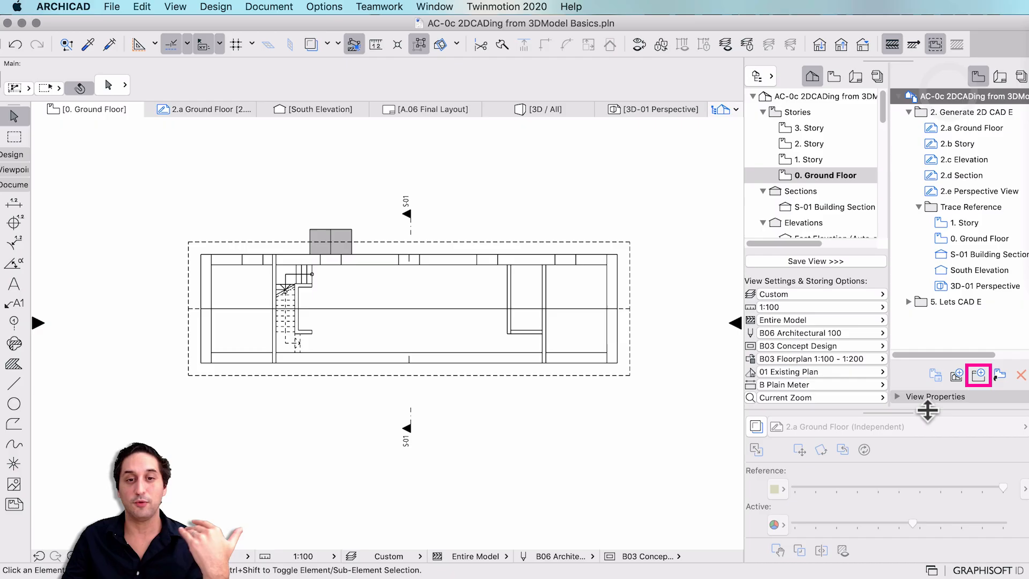
Create a top-level View Map folder named 'Live Excercice'.
click(979, 377)
text(Live Excercice)
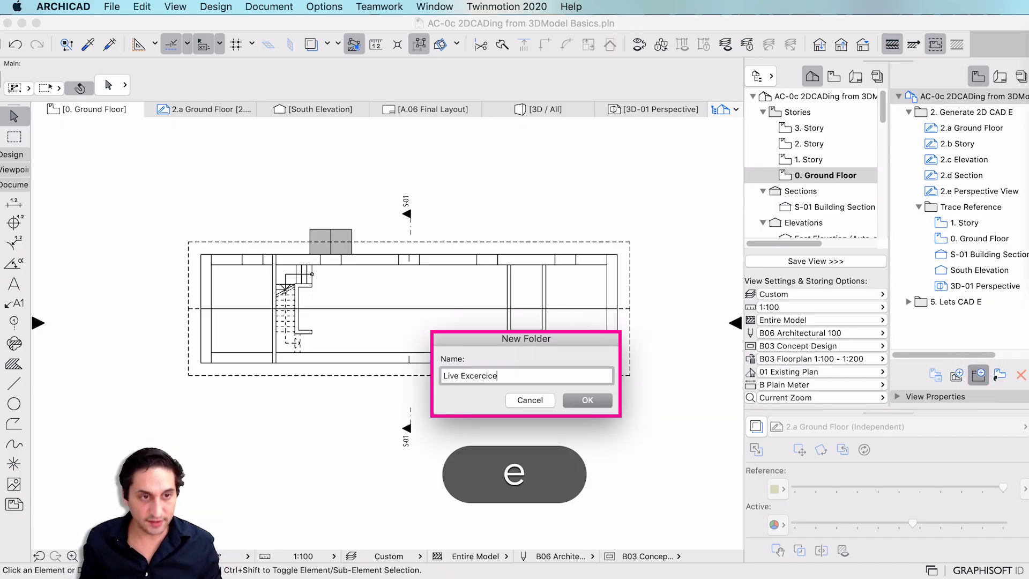
key(Return)
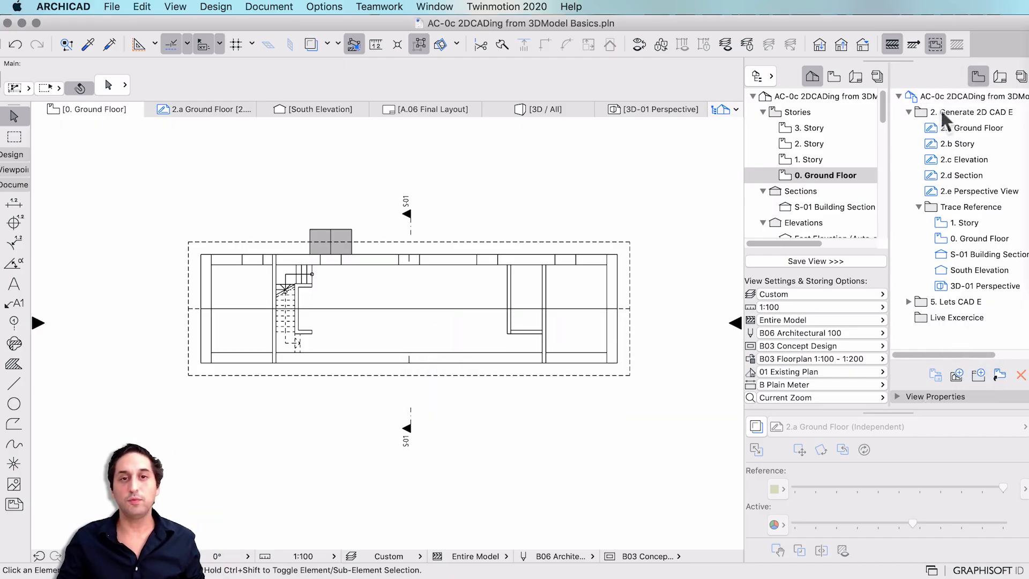
click(959, 318)
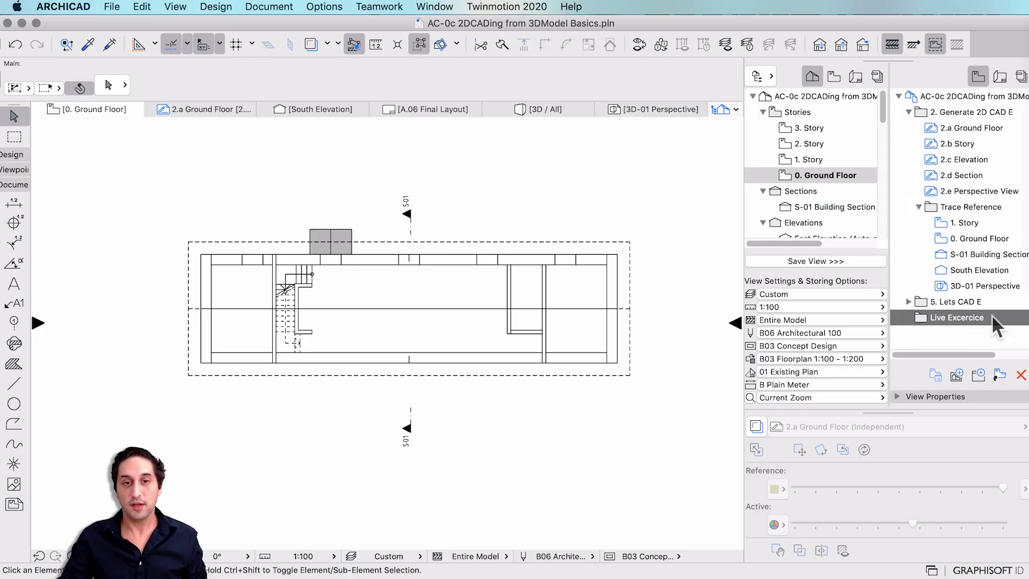
Add a 'My Trace References' folder inside Live Excercice.
click(979, 374)
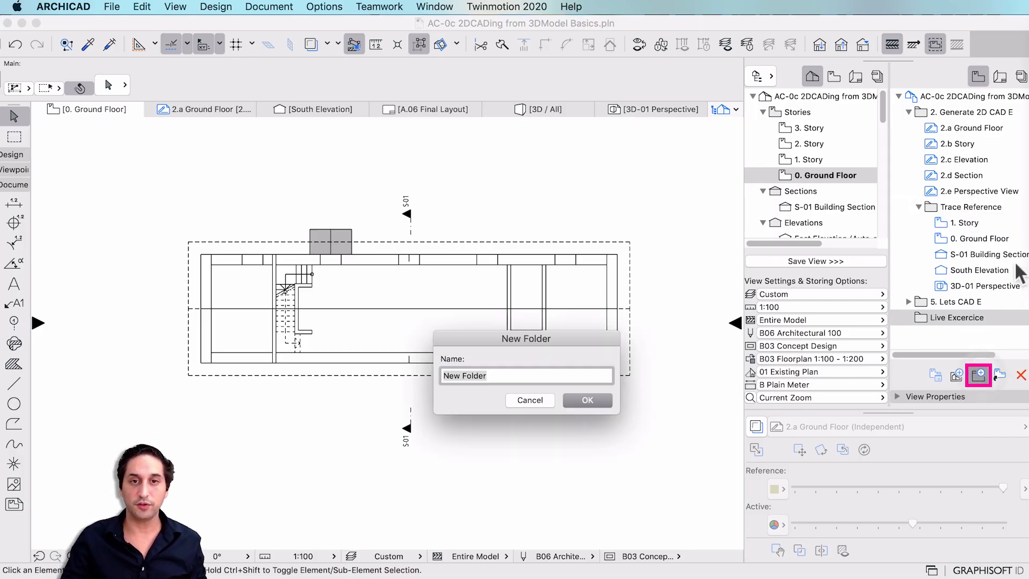
text(My Trace)
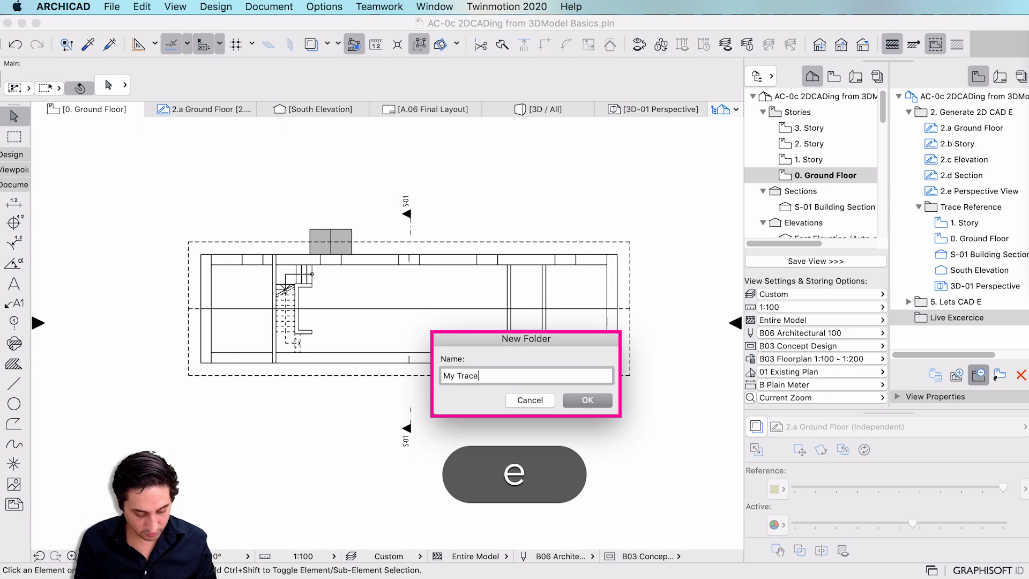
text( References)
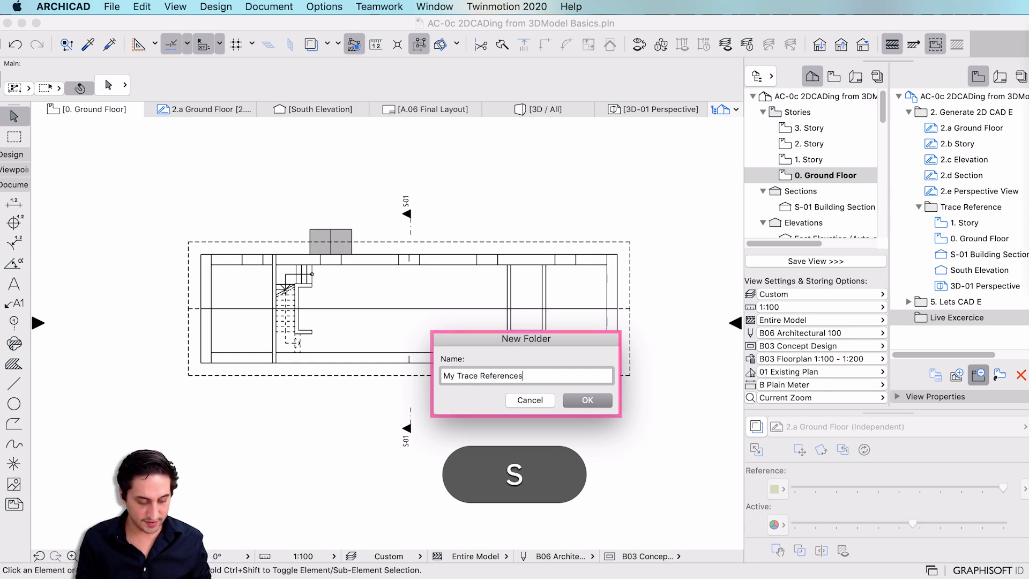
key(Return)
click(975, 207)
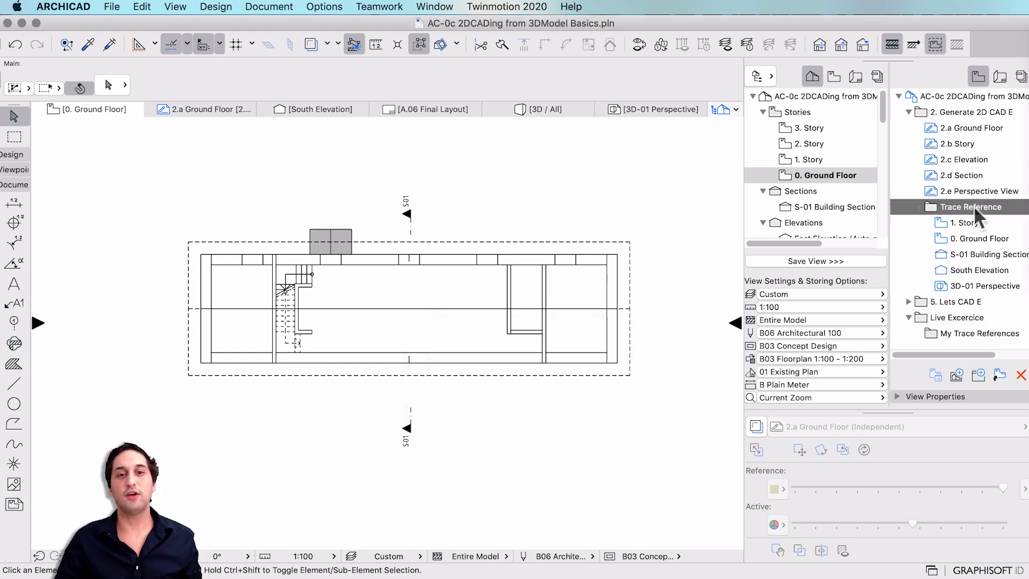
Add a 'My Worksheets' folder and move it into Live Excercice.
click(971, 317)
click(979, 375)
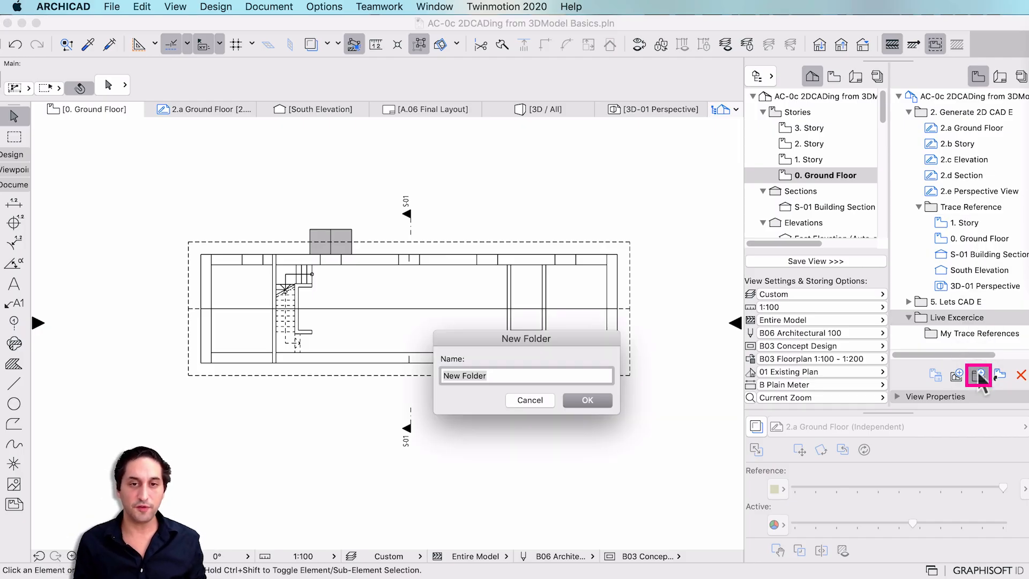
text(My W)
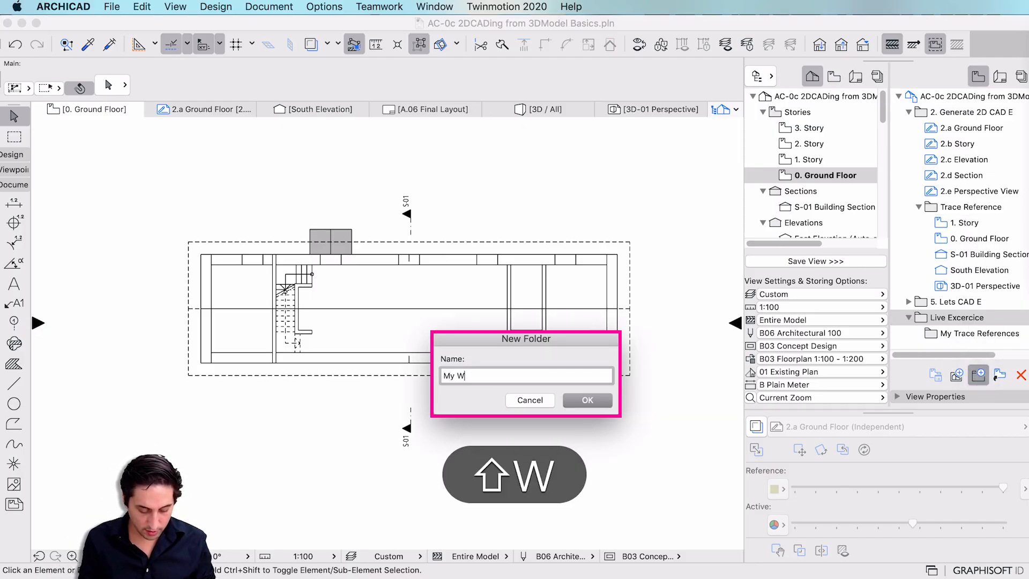
text(orksheets)
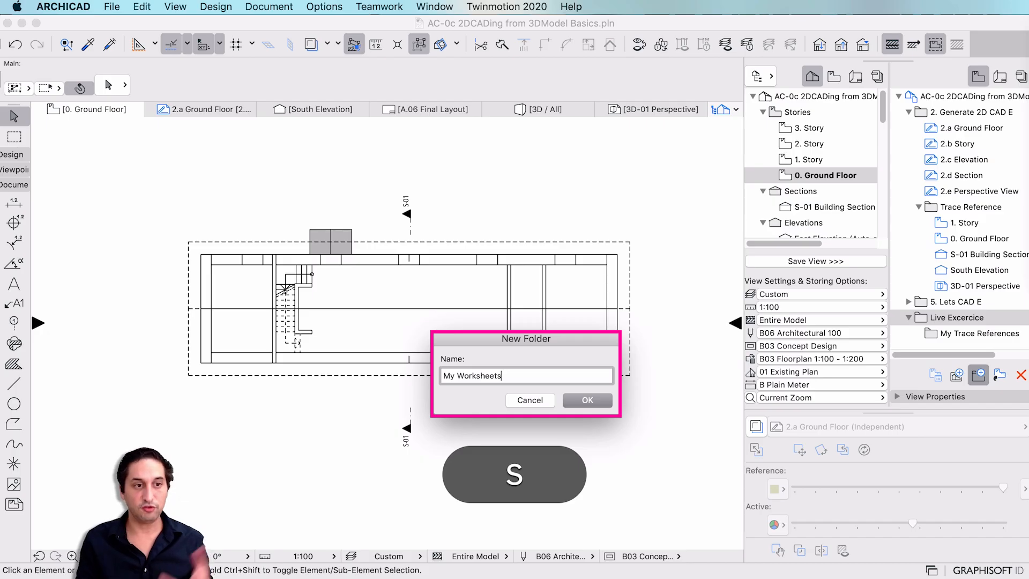
key(Return)
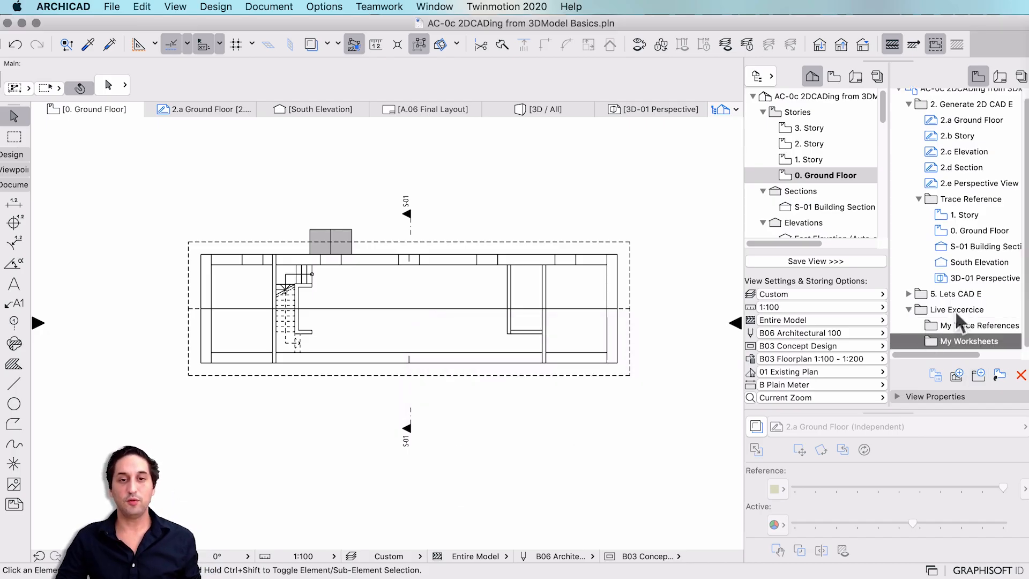
click(955, 310)
click(958, 328)
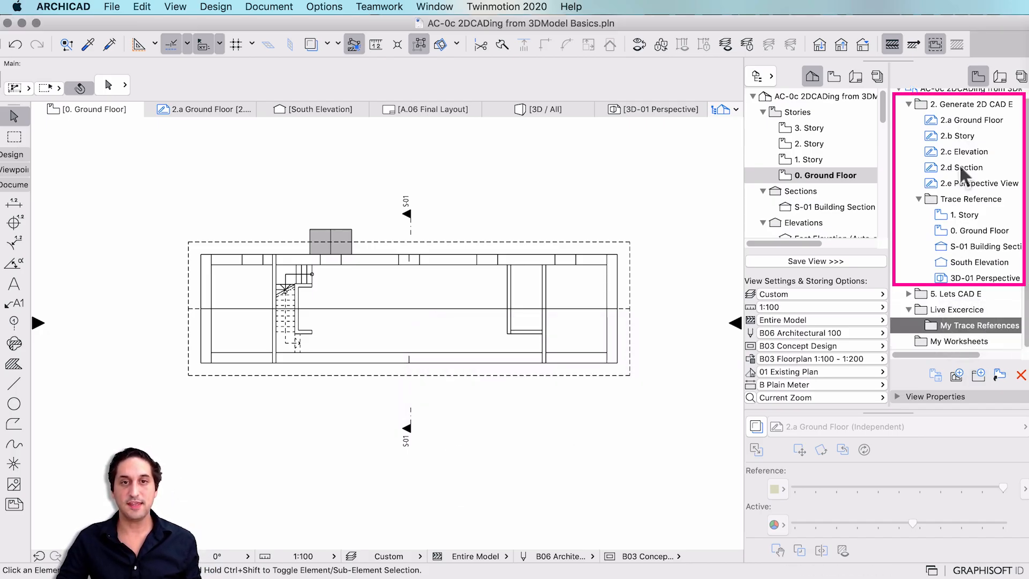
drag(960, 341, 957, 308)
Lower the current story's floor plan cut plane height from 1.1000 to 1.0000.
scroll(418, 303, up, 3)
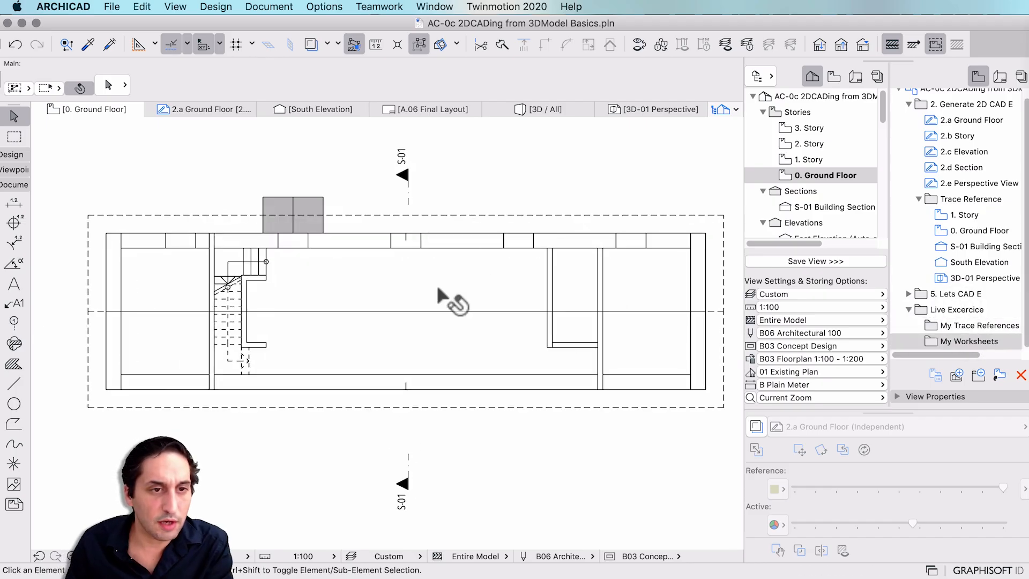
click(220, 6)
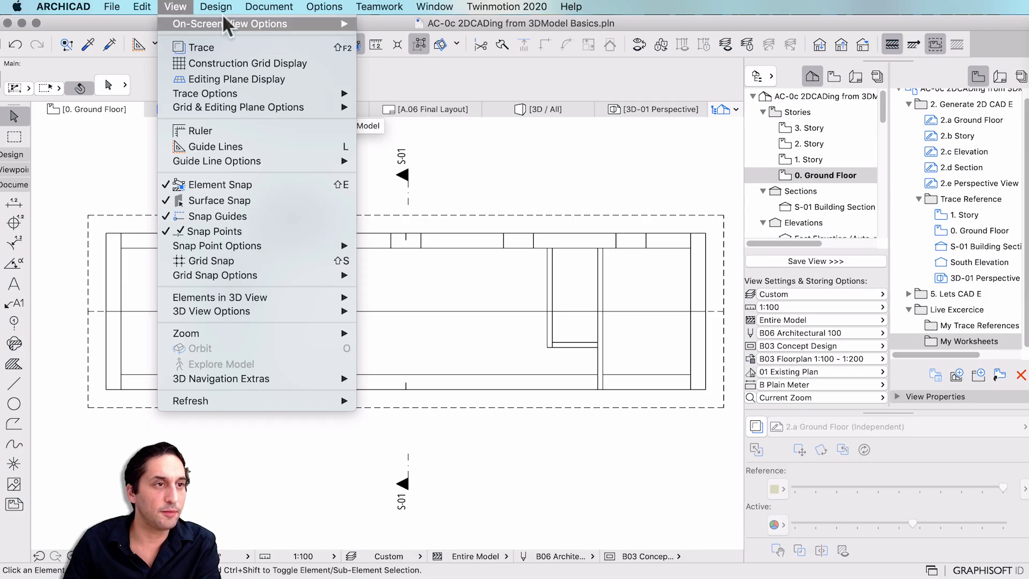
mouse_move(263, 7)
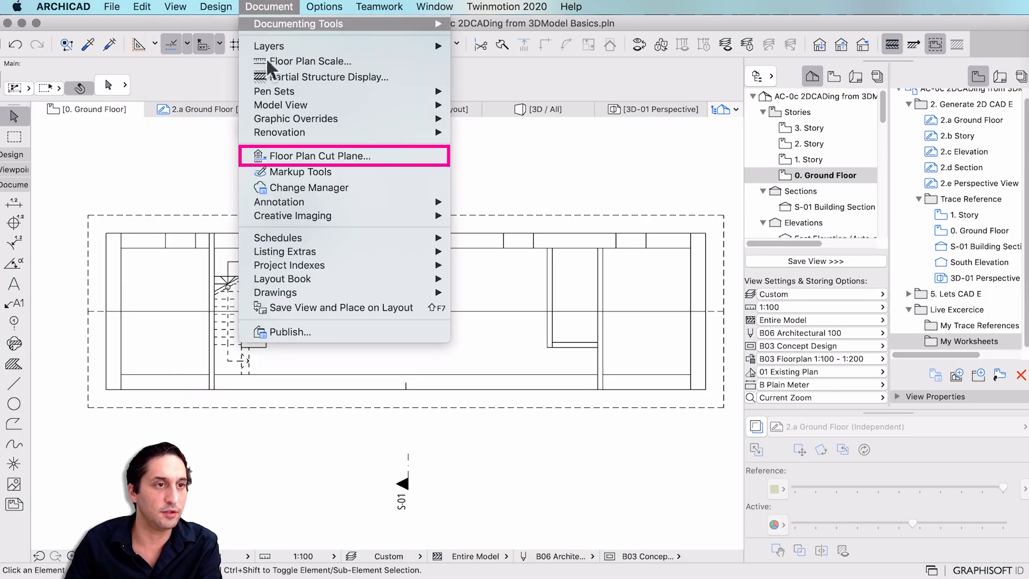
click(370, 157)
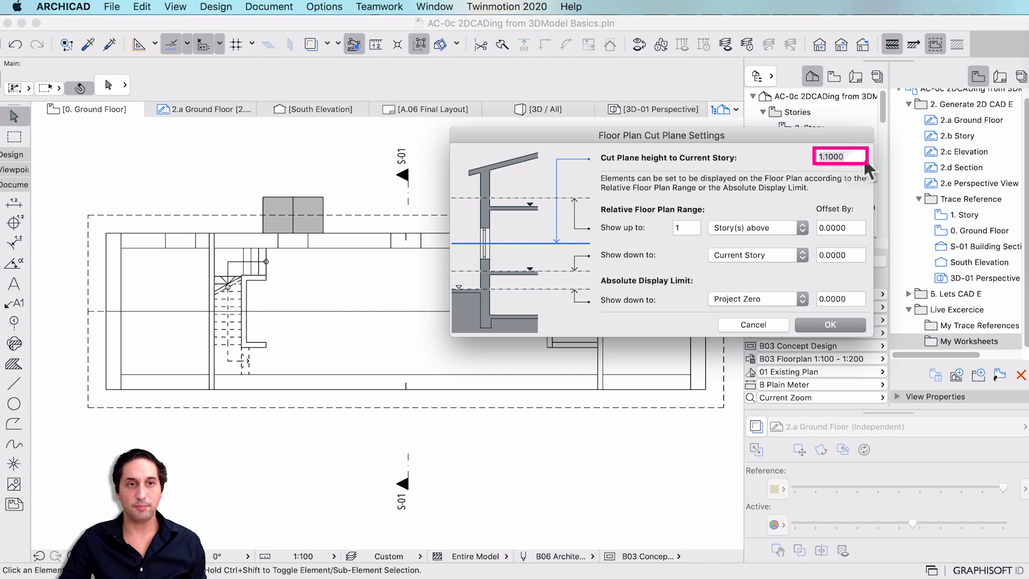
text(1)
key(Tab)
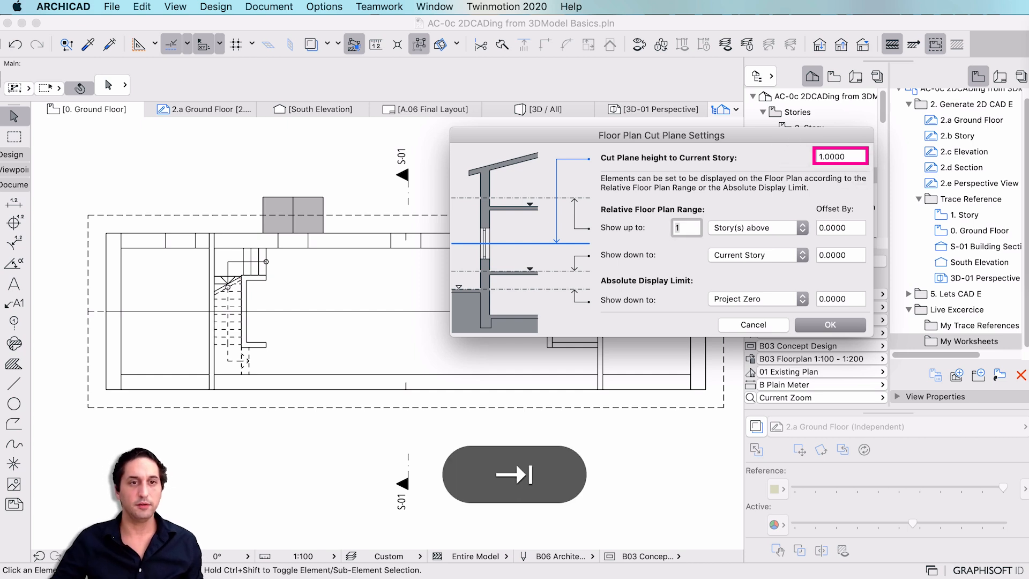
click(850, 329)
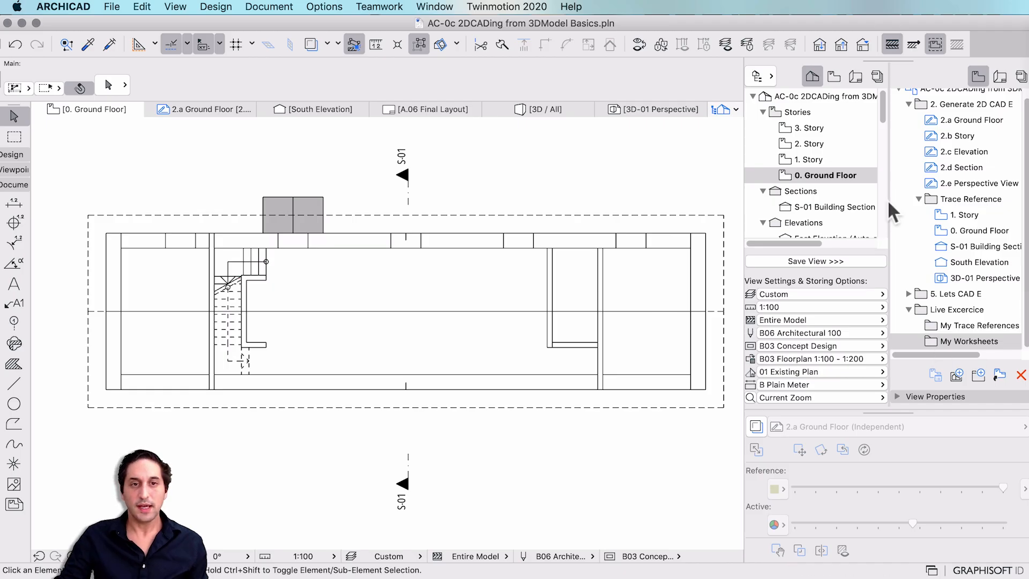
Save the 0. Ground Floor plan as a view into the My Trace References folder.
click(850, 175)
click(960, 342)
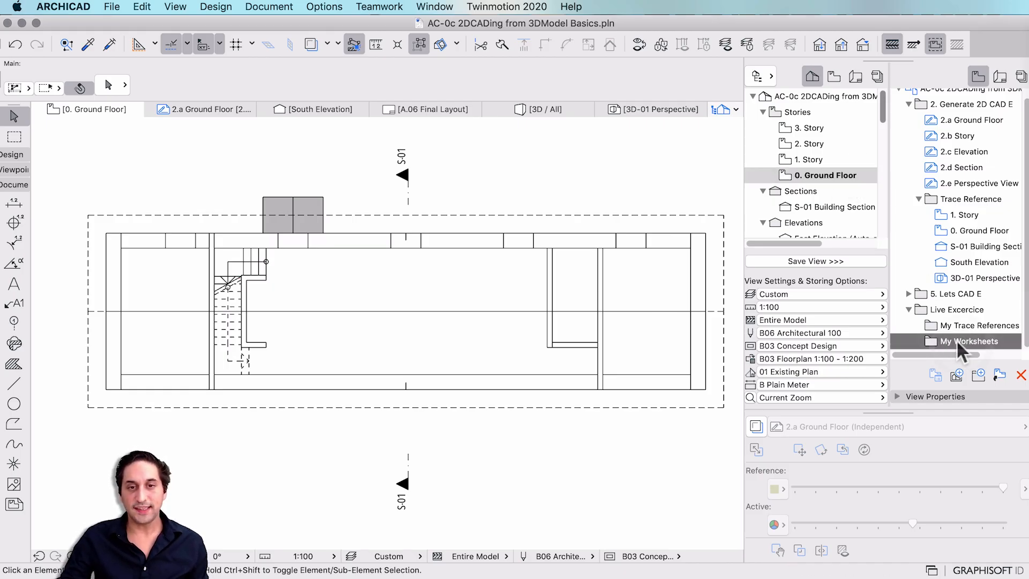
click(968, 327)
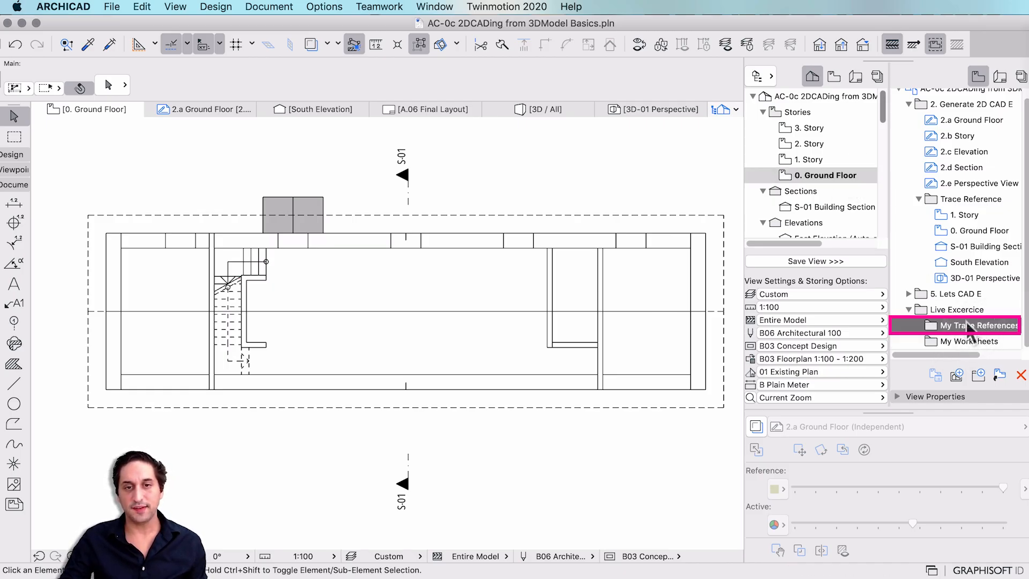
click(834, 175)
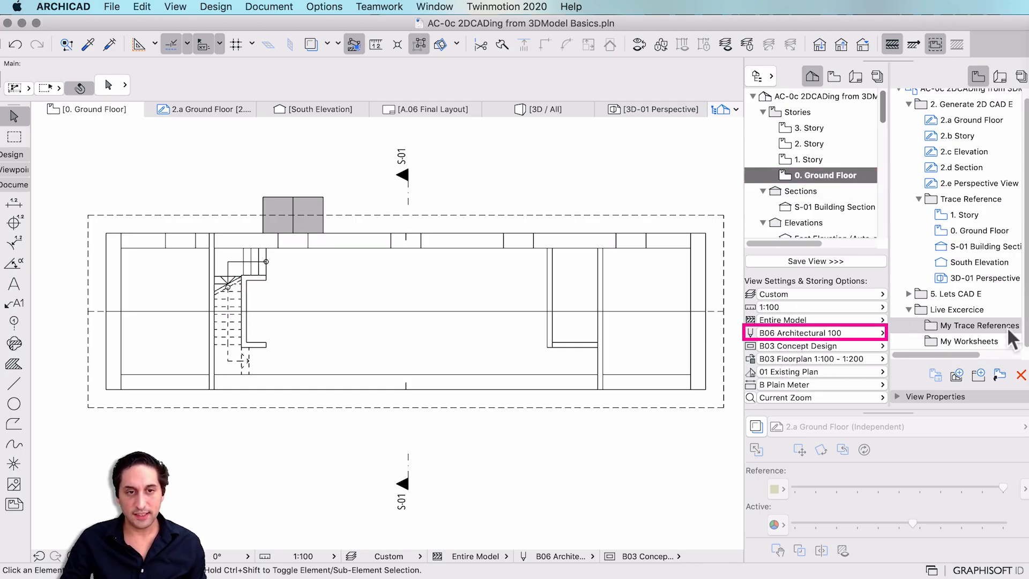
click(806, 263)
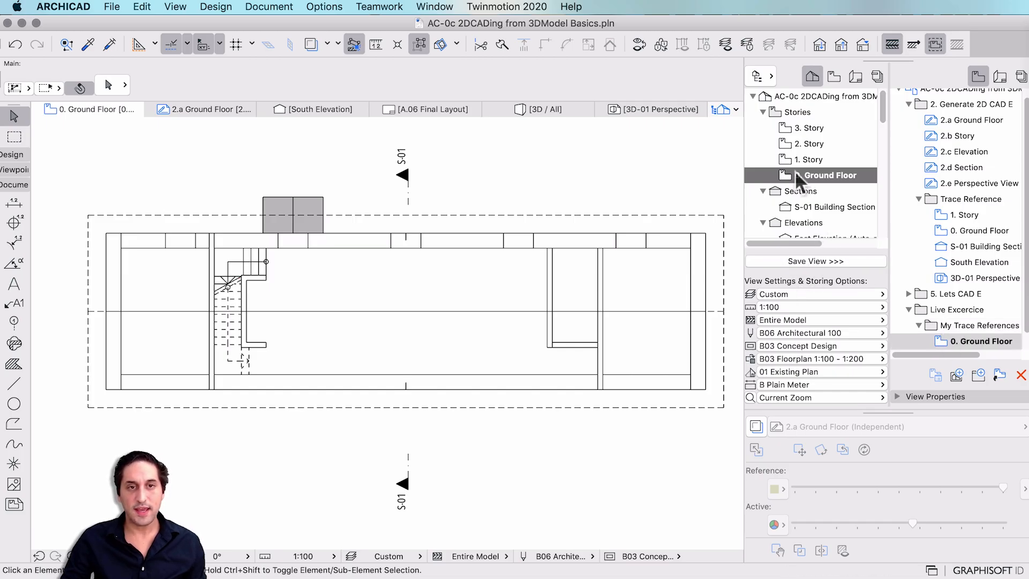
click(966, 340)
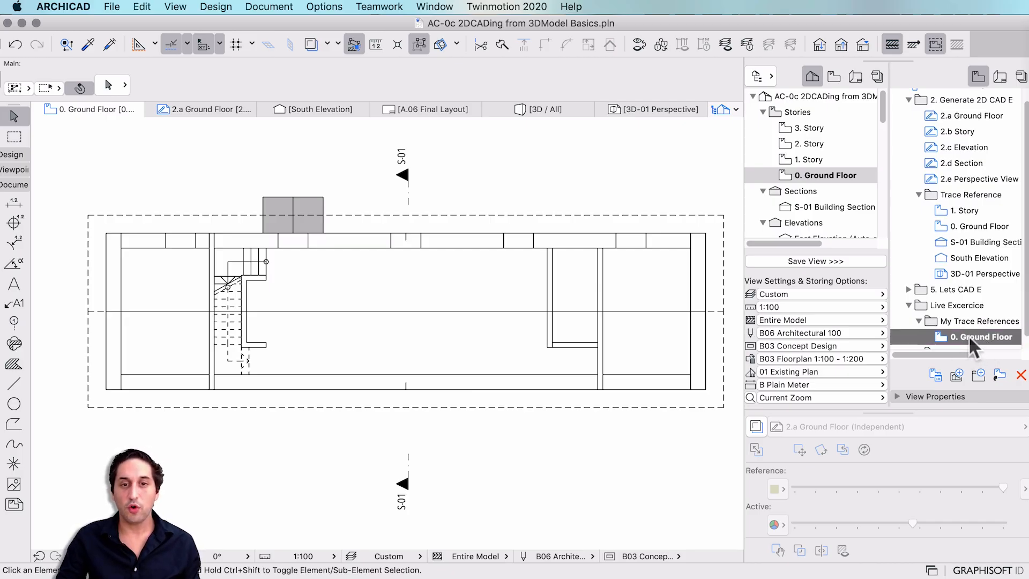
scroll(969, 336, down, 1)
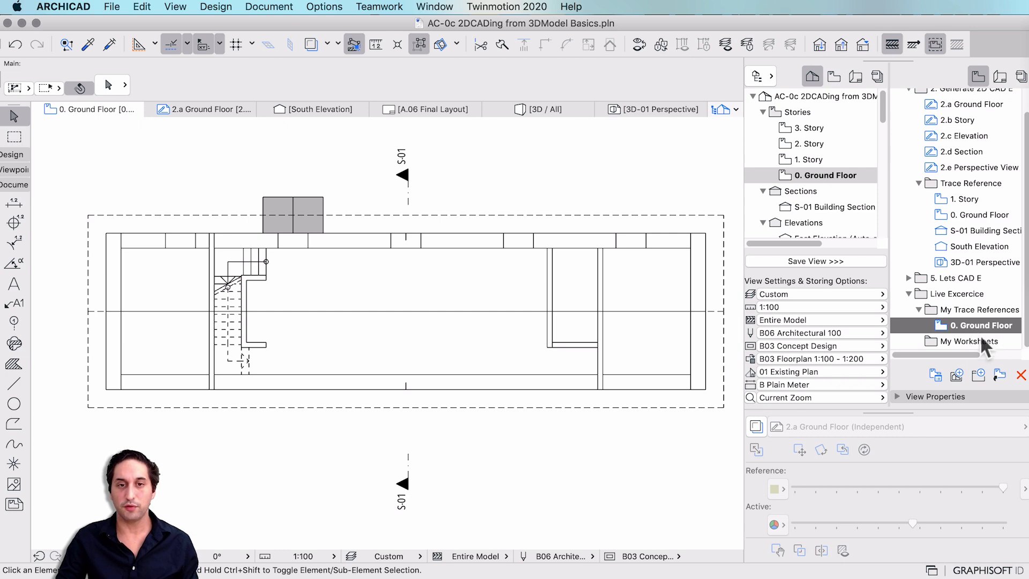
click(982, 340)
scroll(815, 185, down, 5)
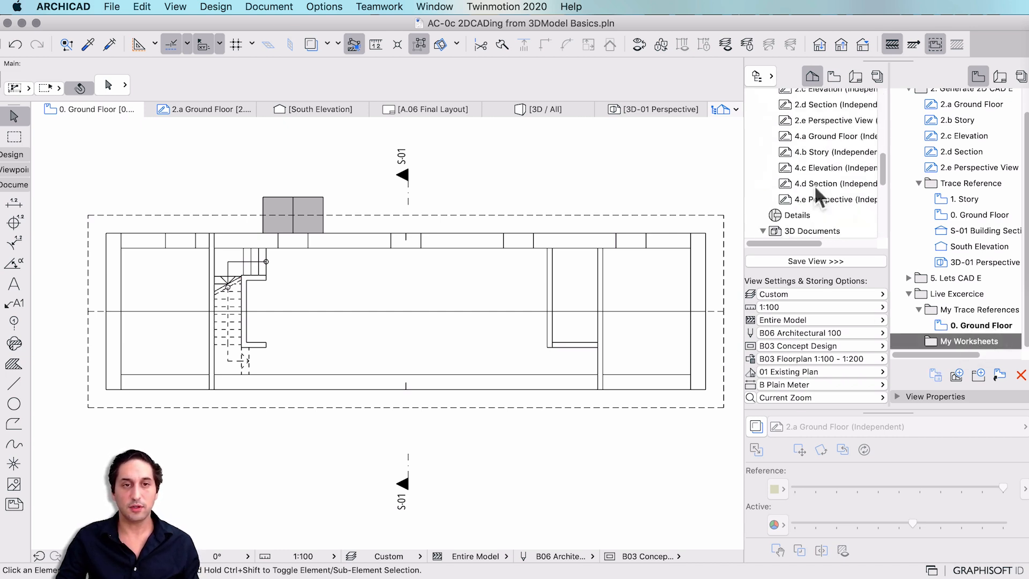
Create an independent worksheet named 'My Groudn Floor' from the Worksheets folder.
scroll(814, 183, up, 3)
right_click(807, 100)
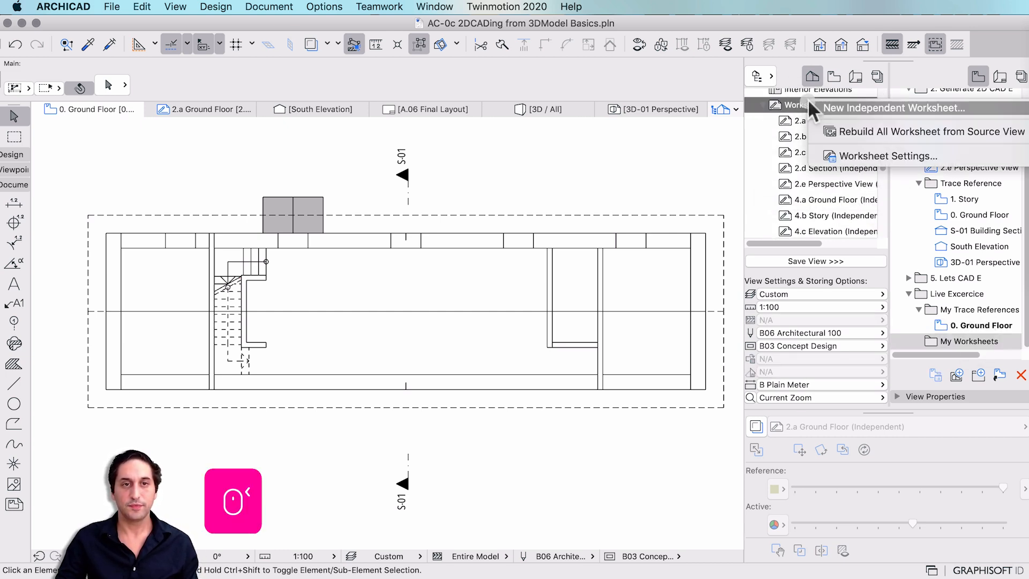
click(825, 106)
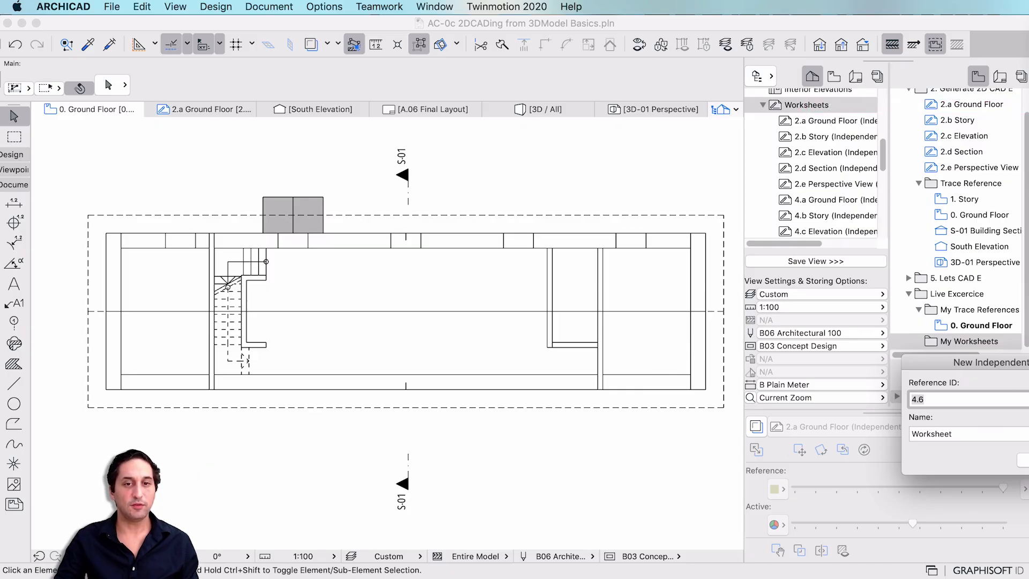
drag(950, 358, 605, 346)
double_click(620, 421)
text(My )
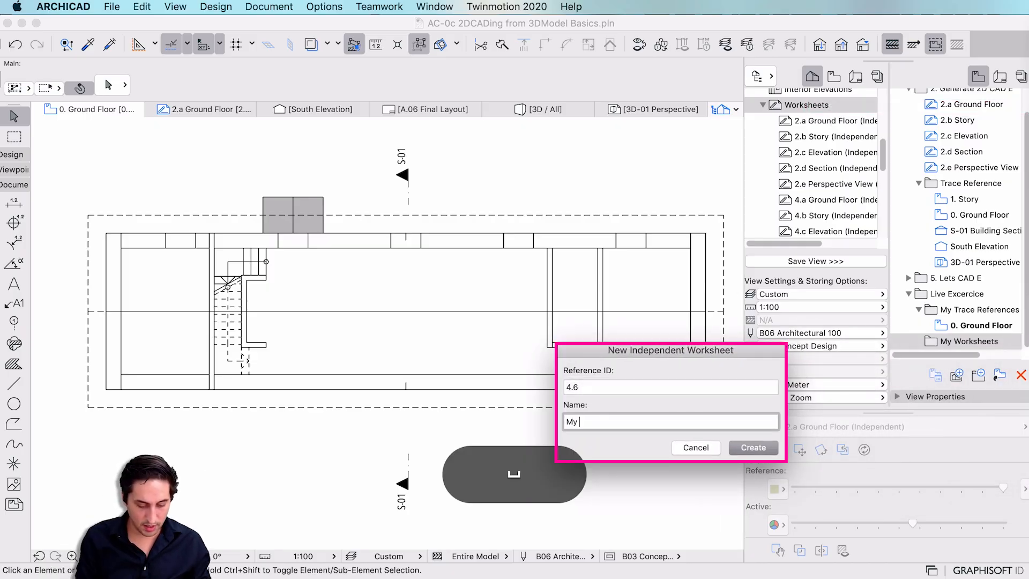
text(Groudn Floor)
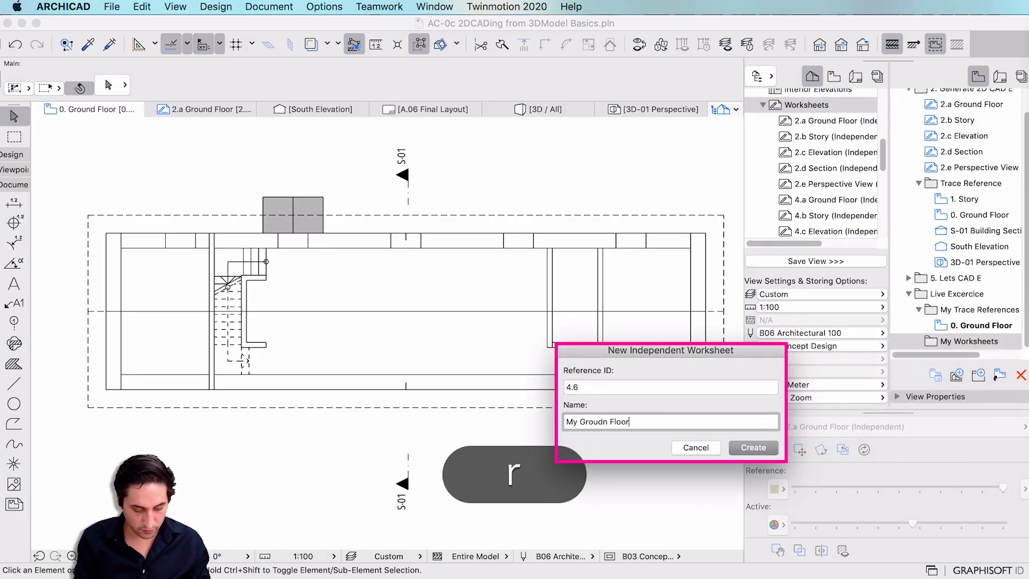
key(Return)
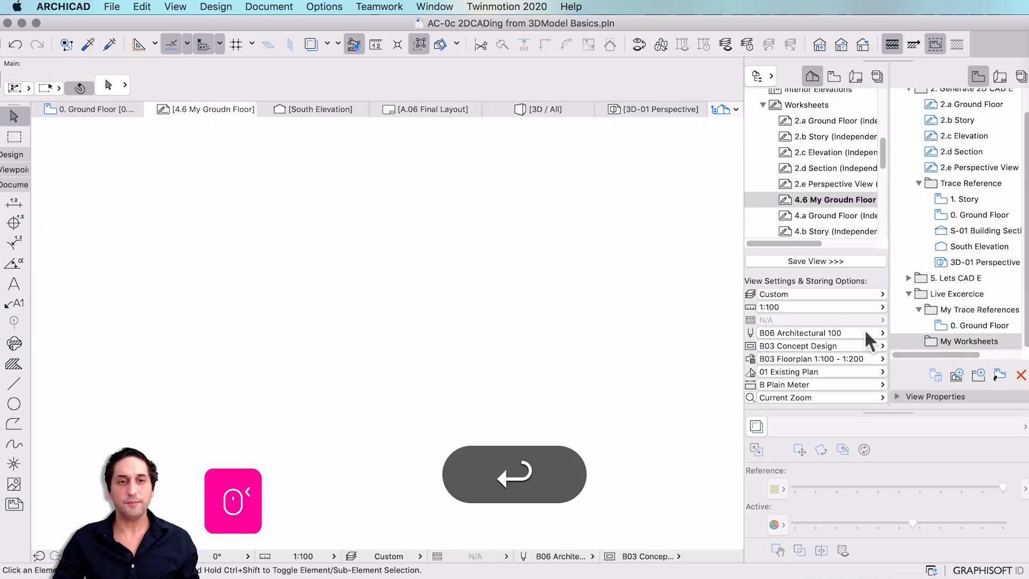
Show the saved 0. Ground Floor view as a trace reference behind the worksheet and frame it.
click(896, 325)
right_click(897, 323)
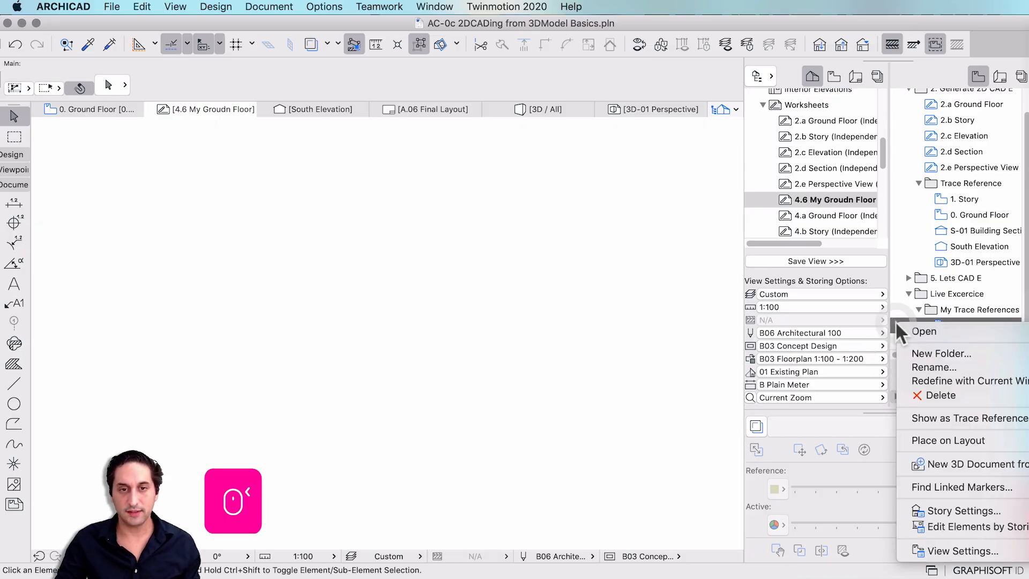
click(956, 417)
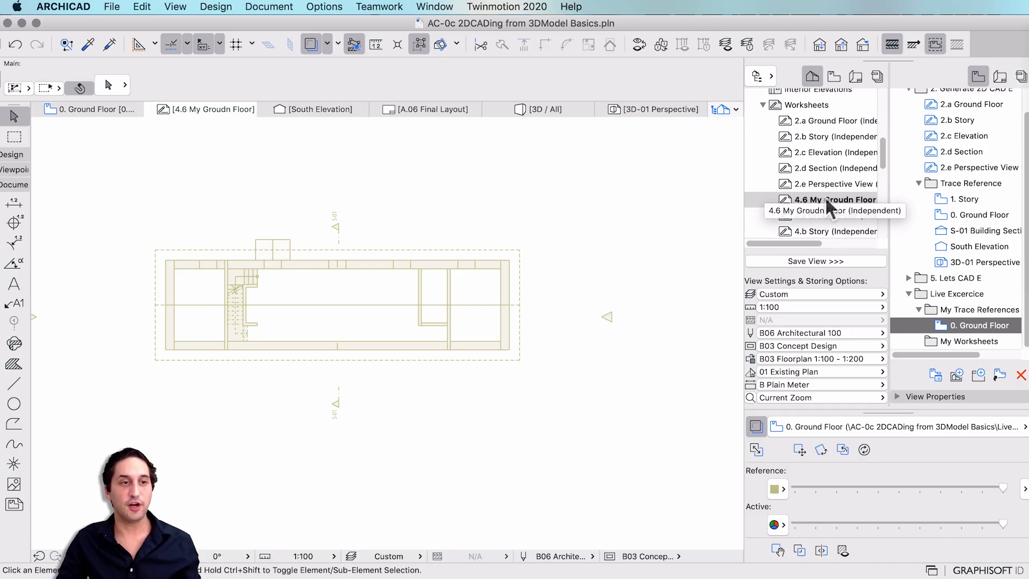
scroll(552, 312, down, 2)
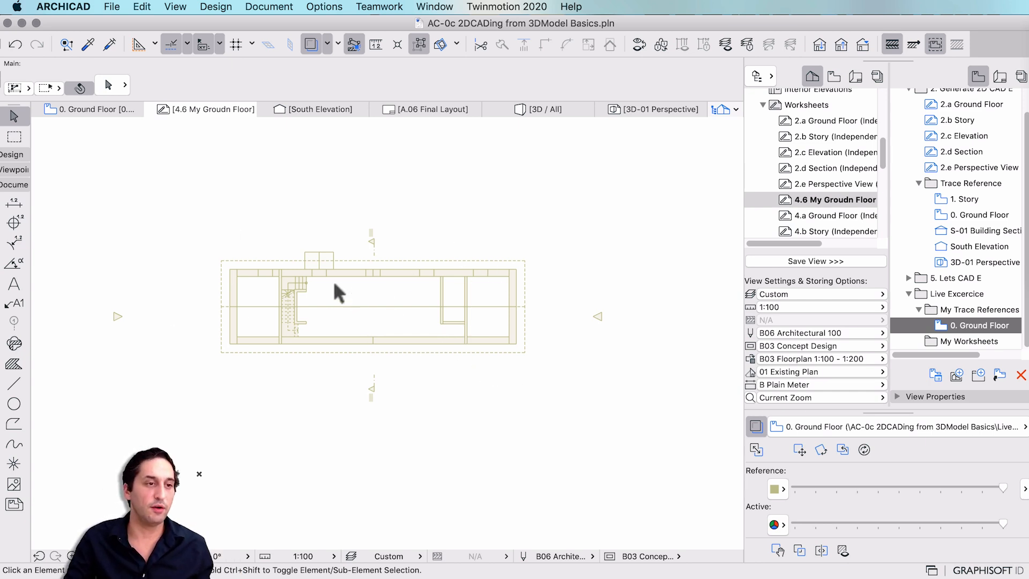
scroll(335, 284, up, 3)
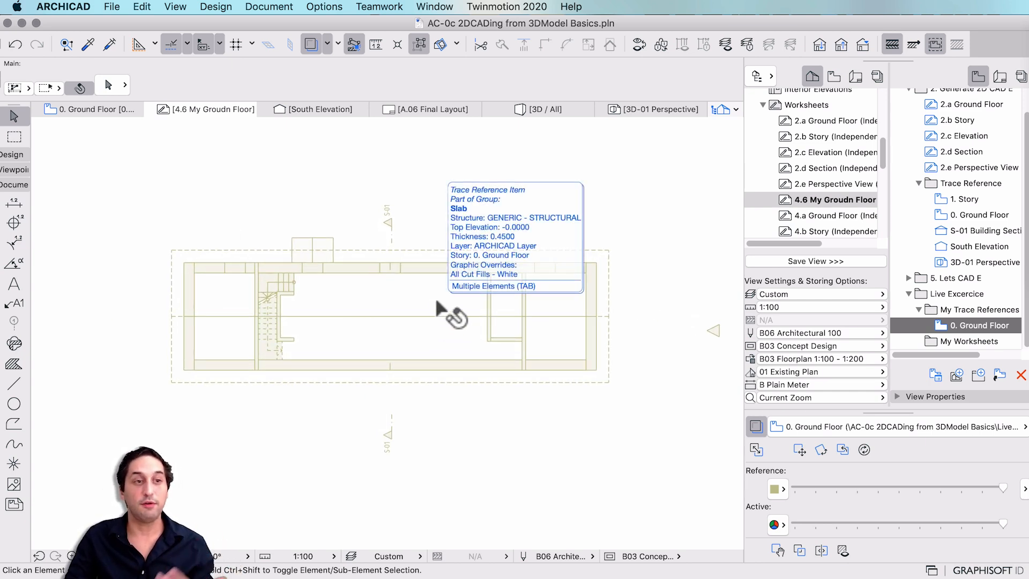
Select the Polyline tool, keeping pen 23.
click(15, 424)
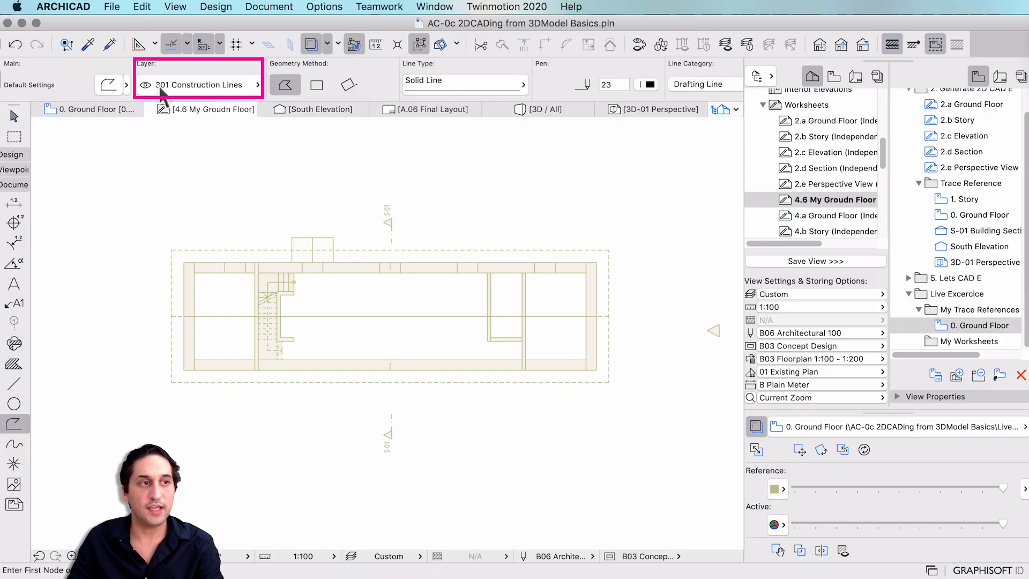
click(652, 84)
click(652, 84)
click(650, 85)
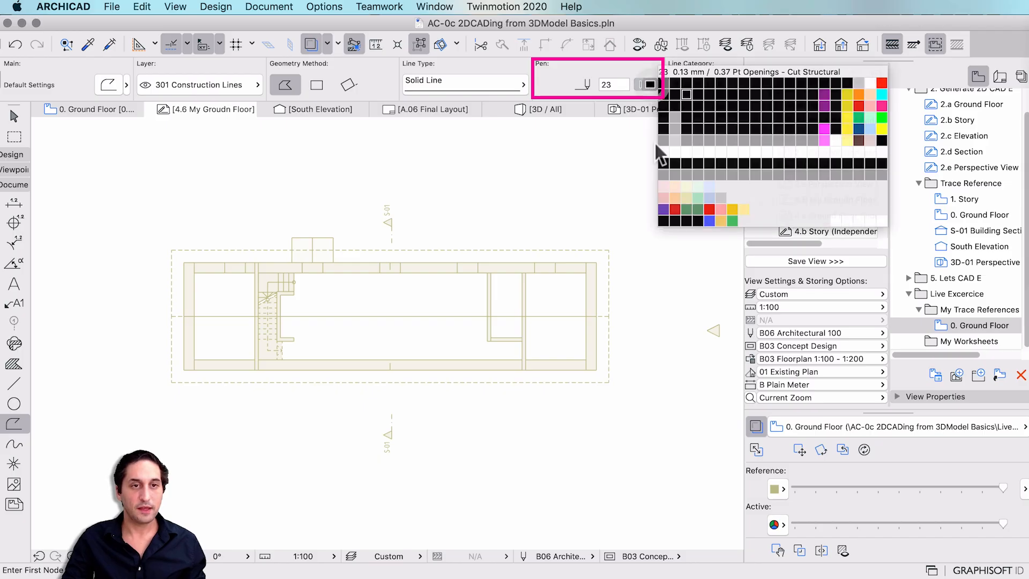
click(647, 85)
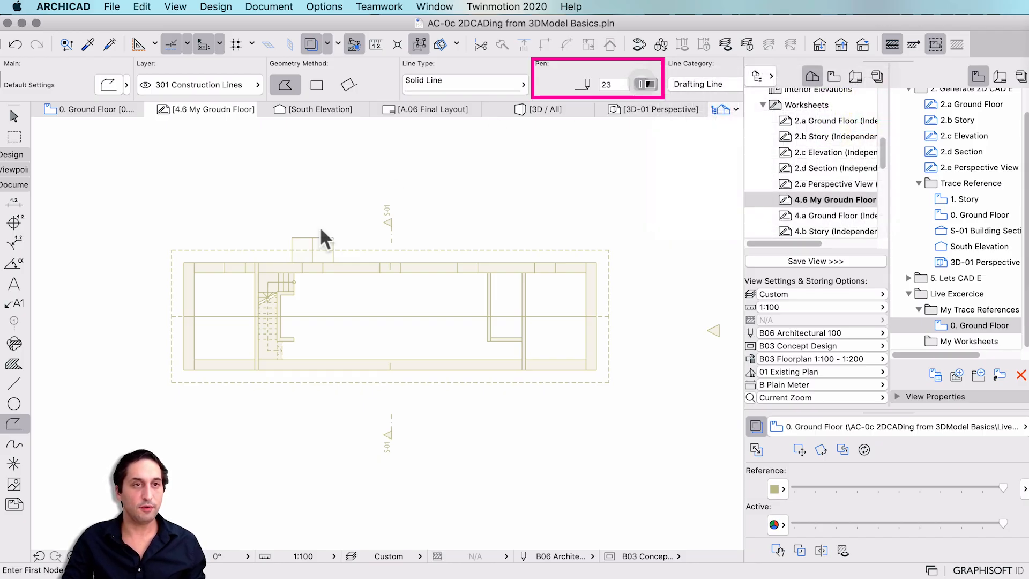
Draw a rectangle over the outer wall outline, then toggle the trace reference off and on.
click(183, 262)
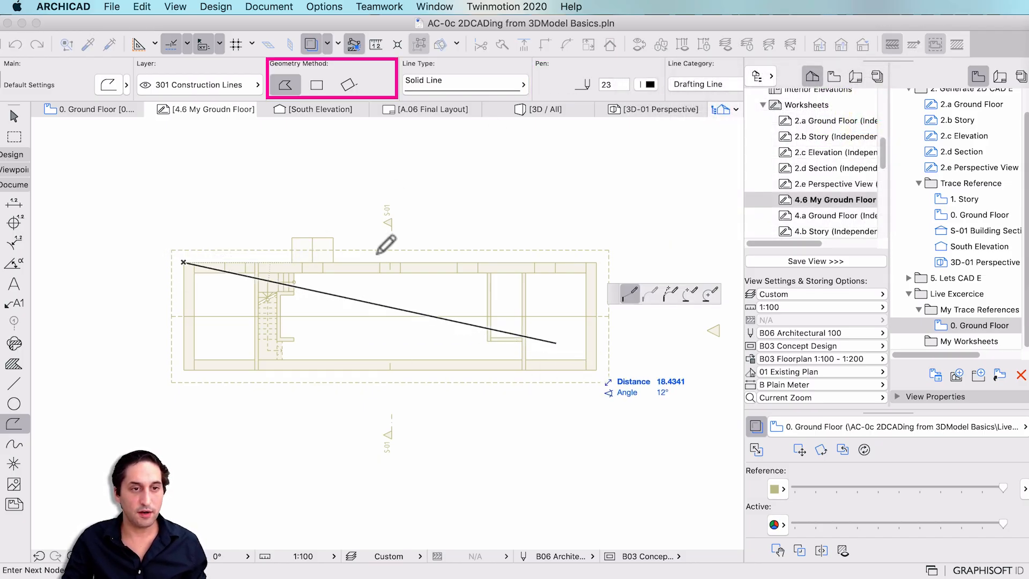
click(328, 85)
click(596, 370)
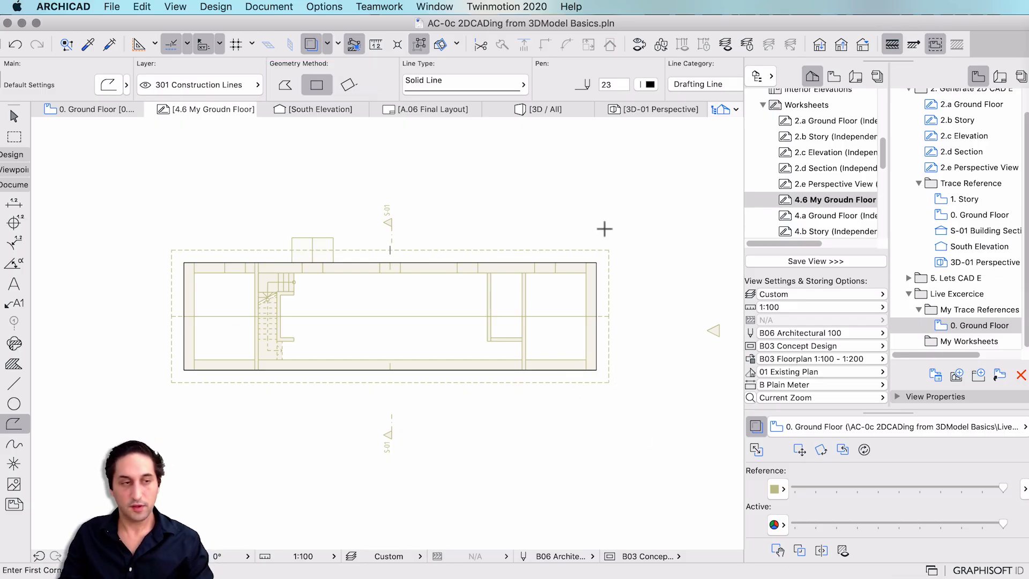
click(757, 426)
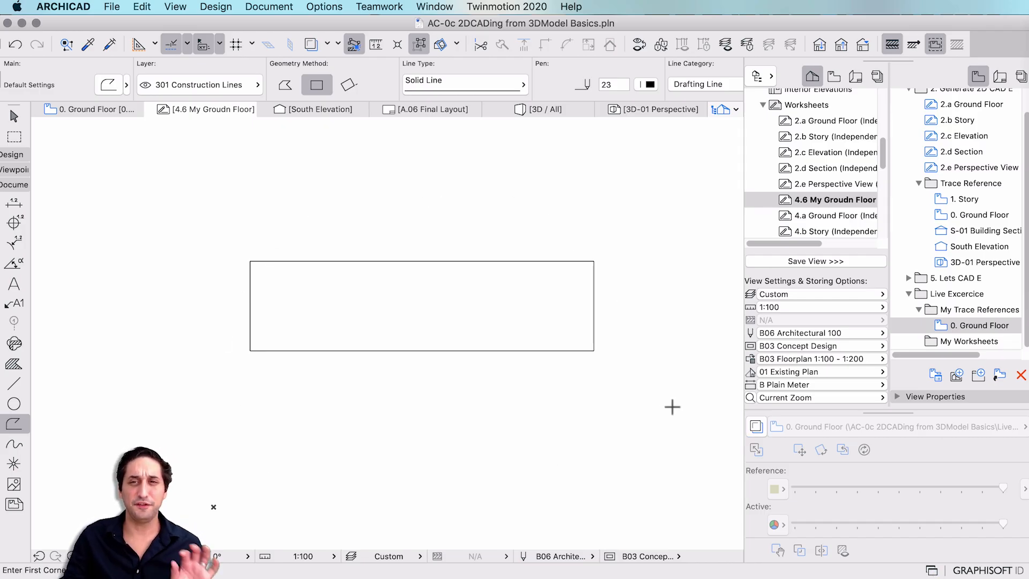
click(755, 430)
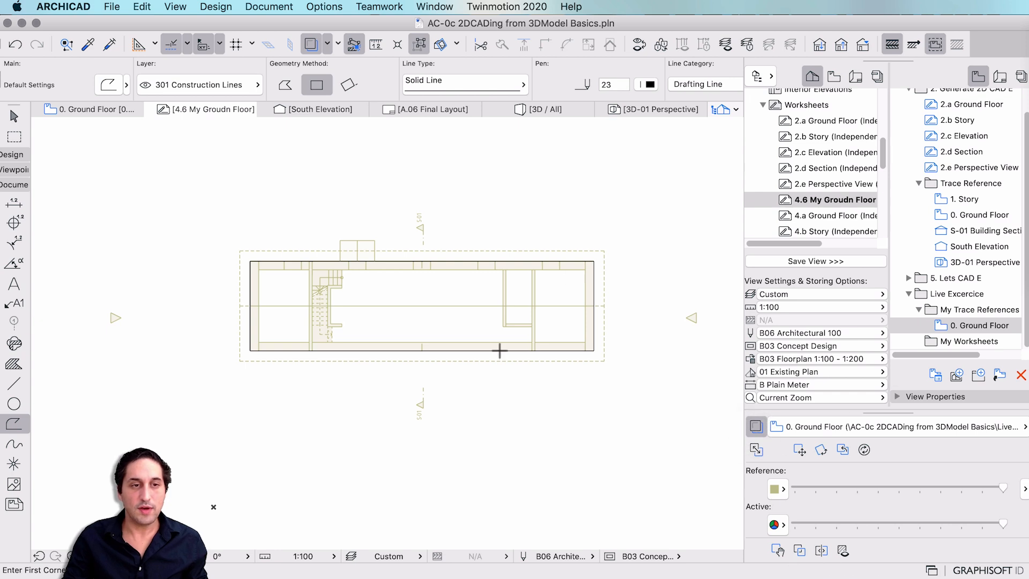
Save the 4.6 My Groudn Floor worksheet as a view in the My Worksheets folder.
scroll(827, 205, right, 3)
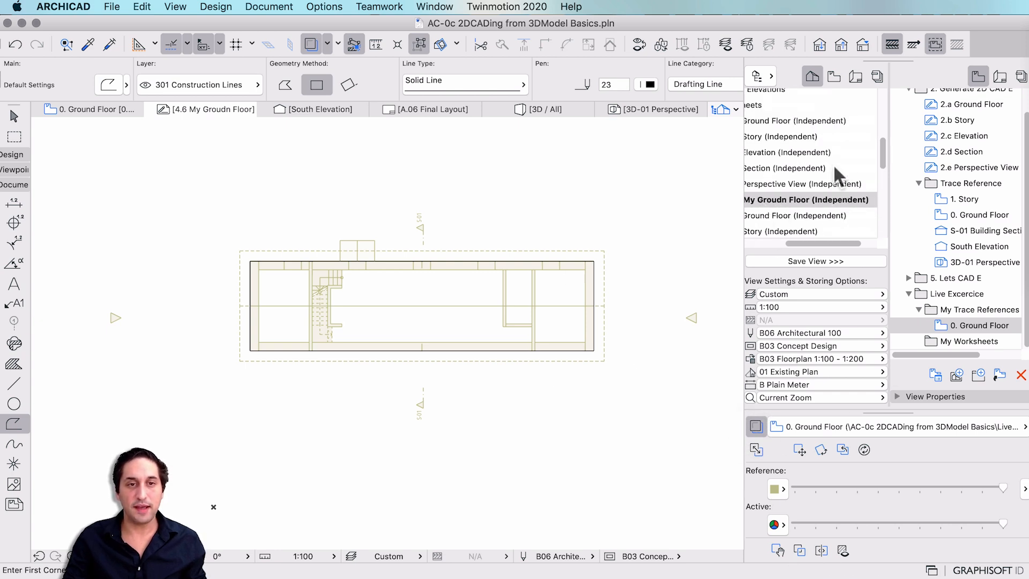
click(815, 197)
scroll(831, 206, left, 3)
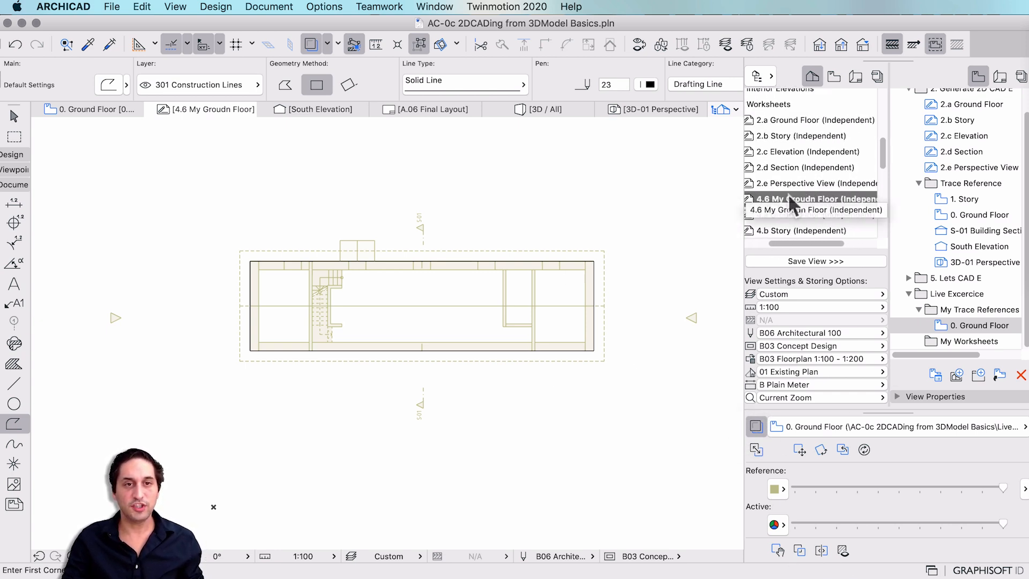
scroll(818, 201, right, 3)
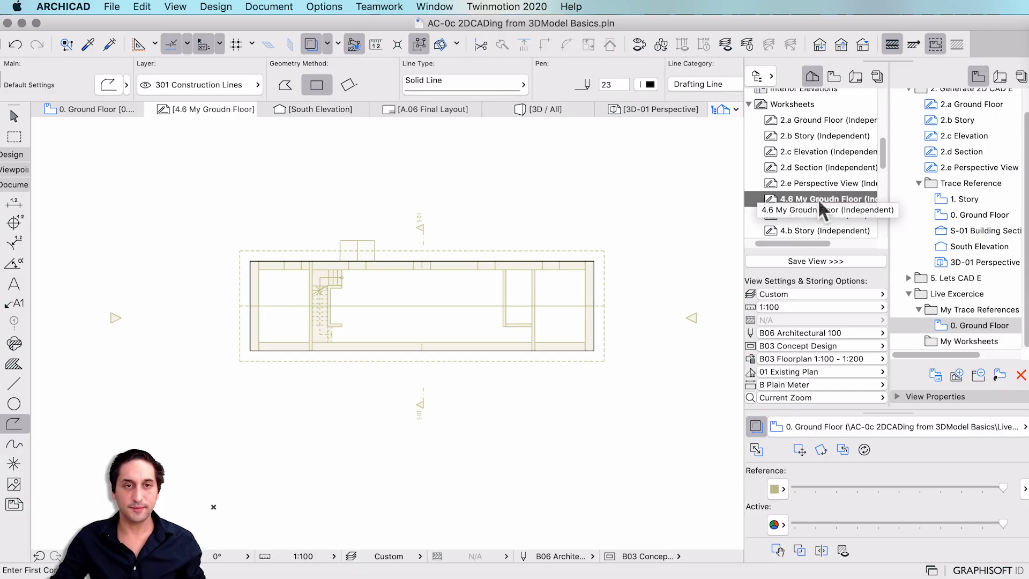
click(976, 341)
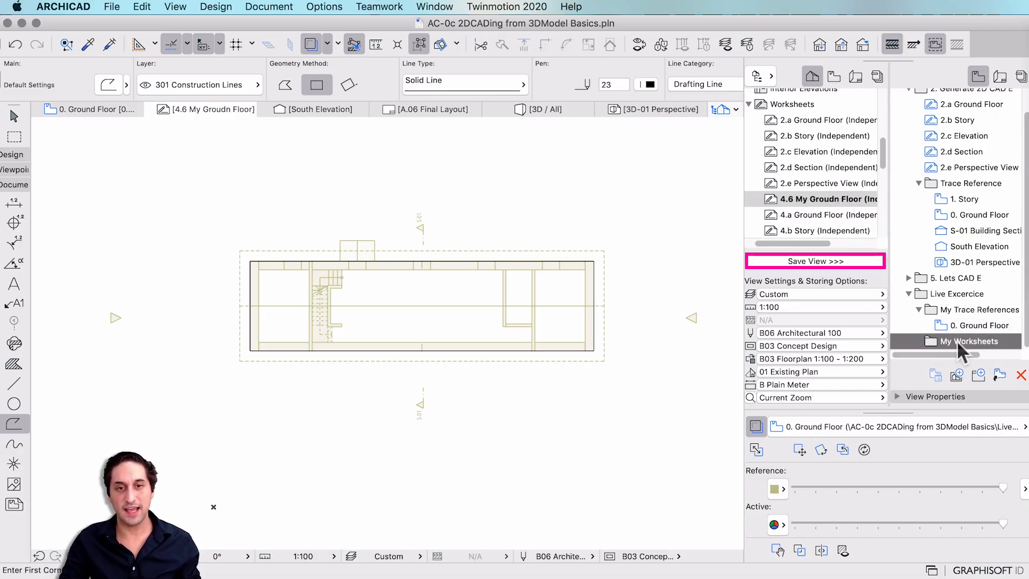
click(785, 261)
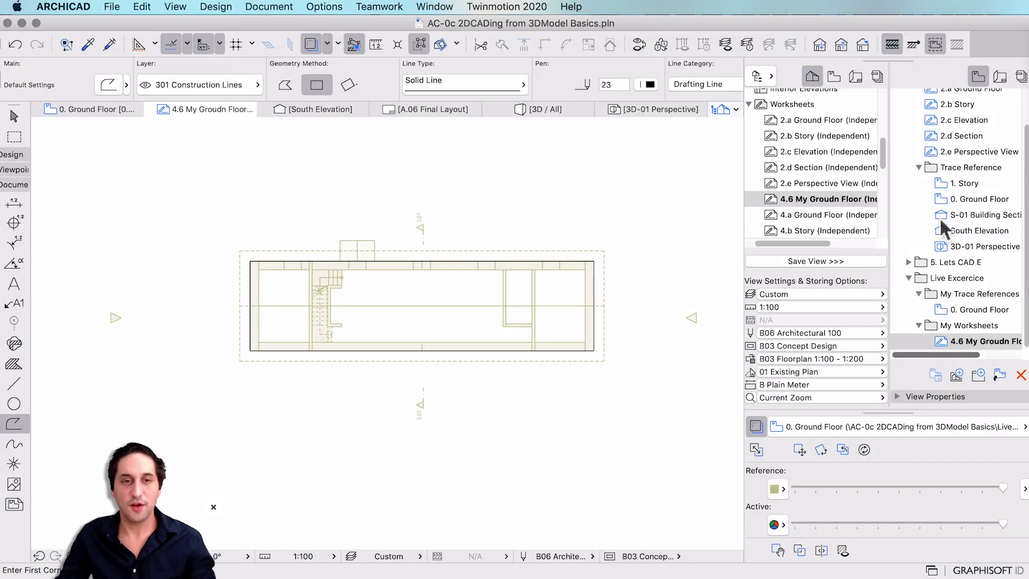
Open the 1. Story plan and save it as a view in My Trace References.
scroll(858, 198, up, 10)
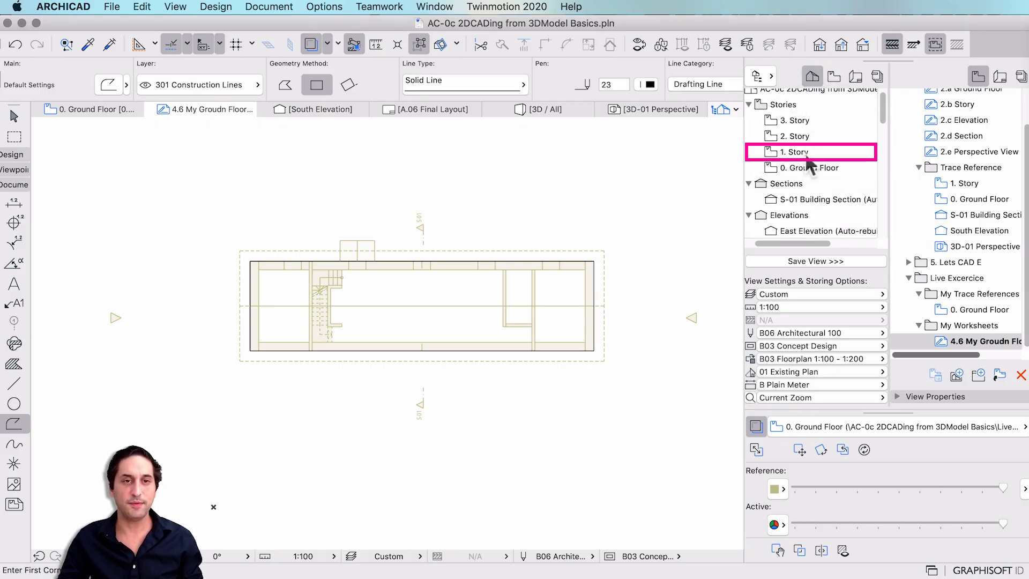
double_click(807, 153)
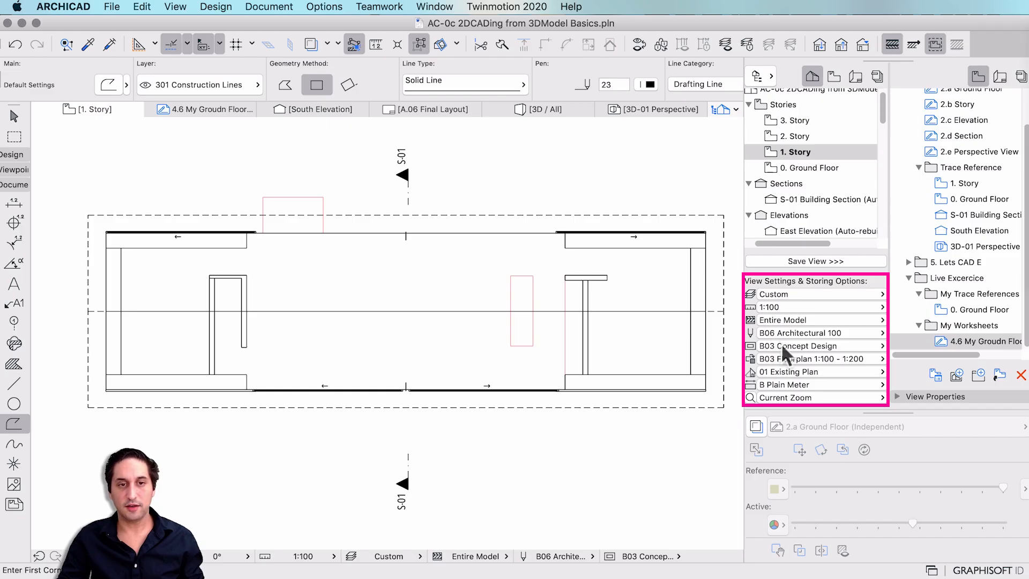
click(965, 298)
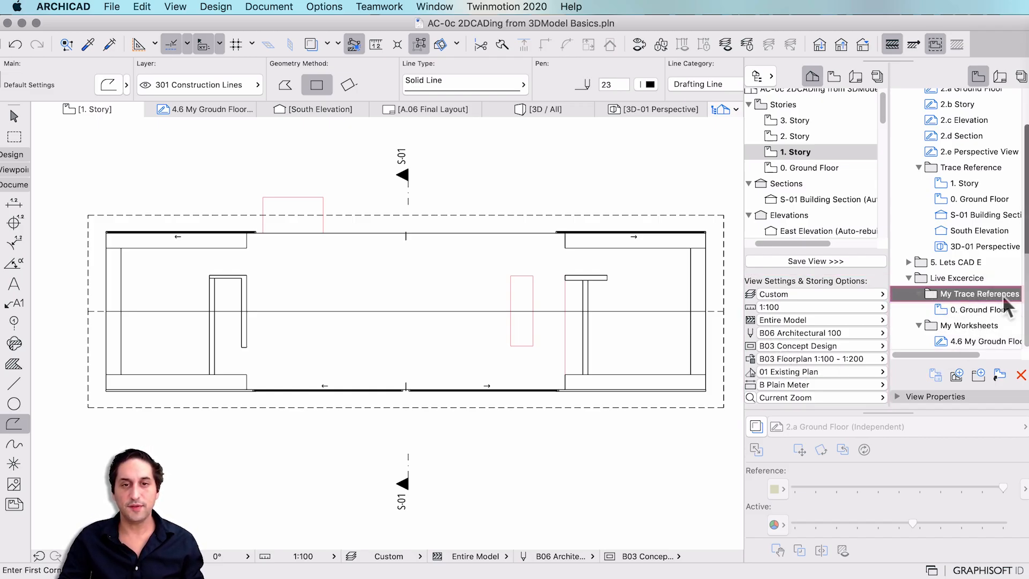
click(789, 262)
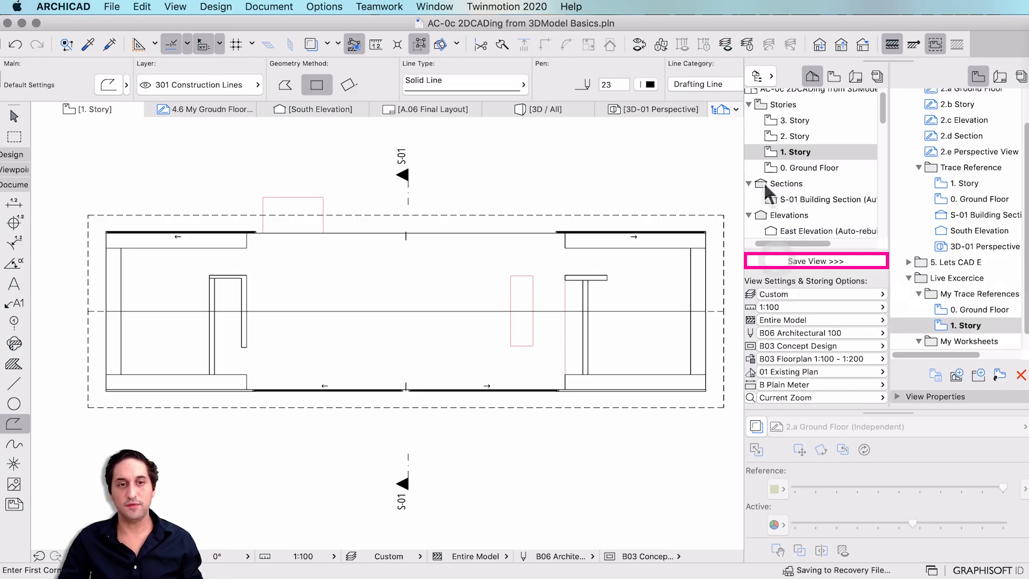
click(976, 324)
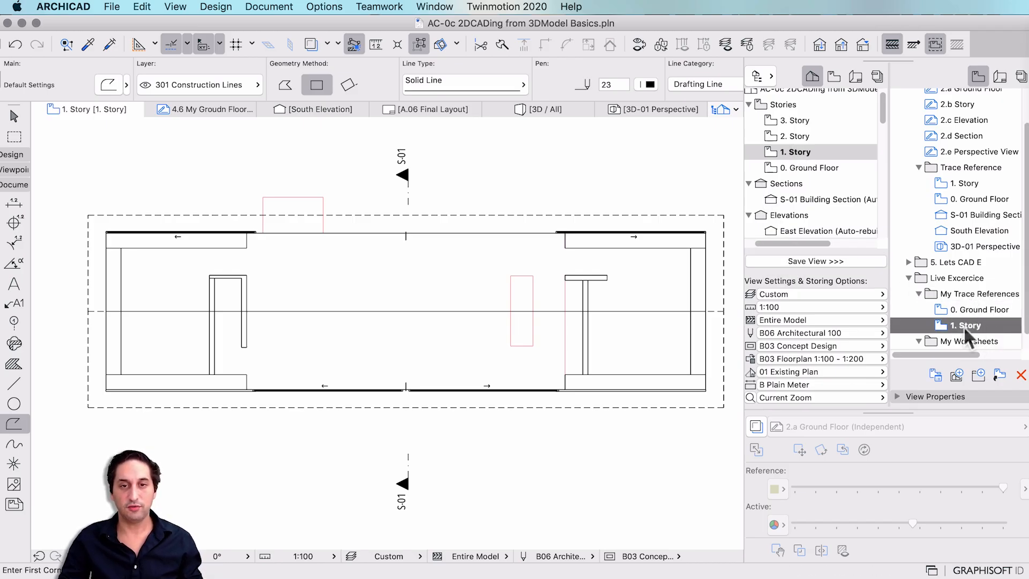
scroll(963, 322, down, 1)
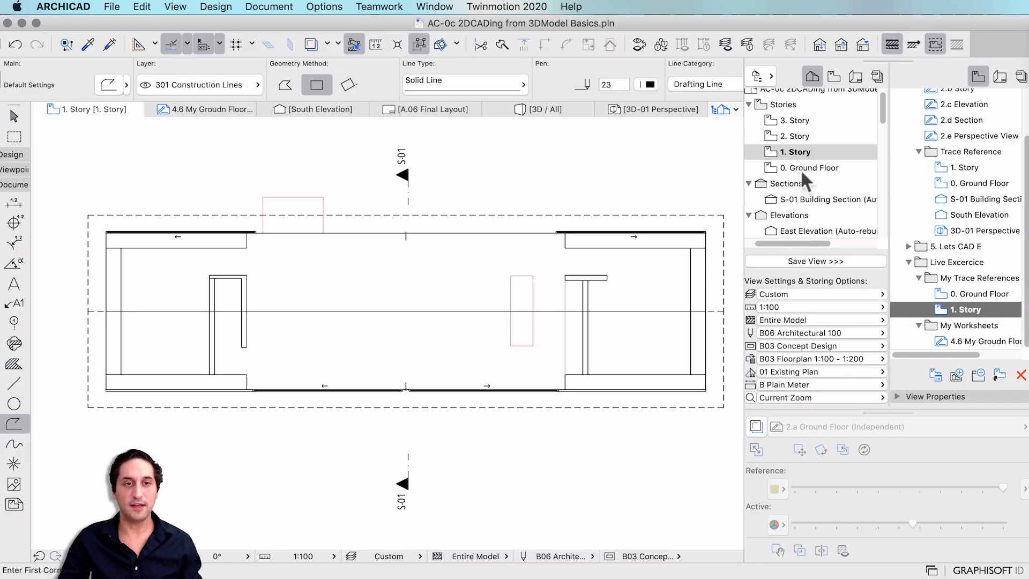
scroll(798, 170, down, 5)
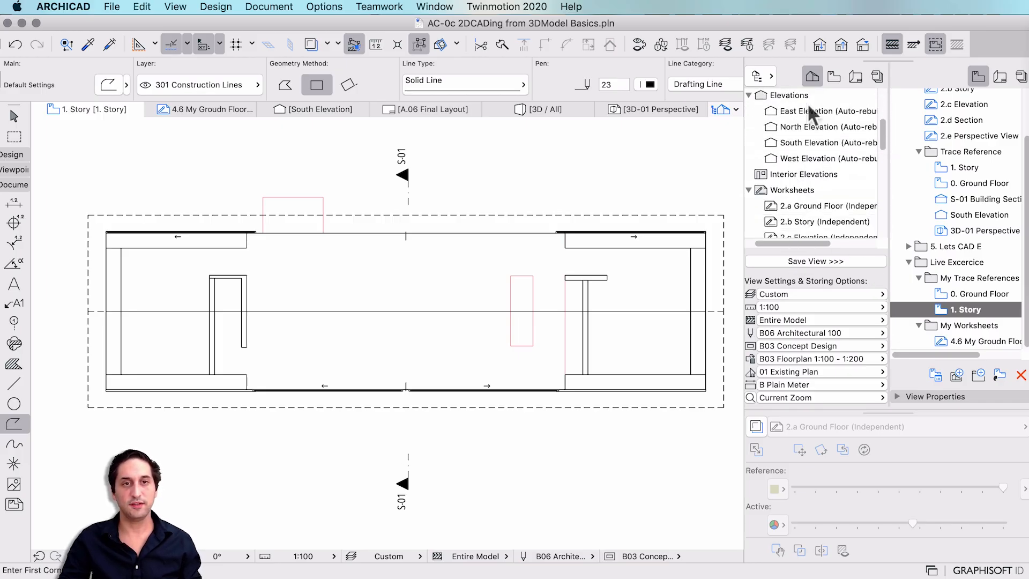
Create a new independent worksheet named My 1st Floor under Worksheets.
scroll(812, 129, down, 1)
right_click(811, 174)
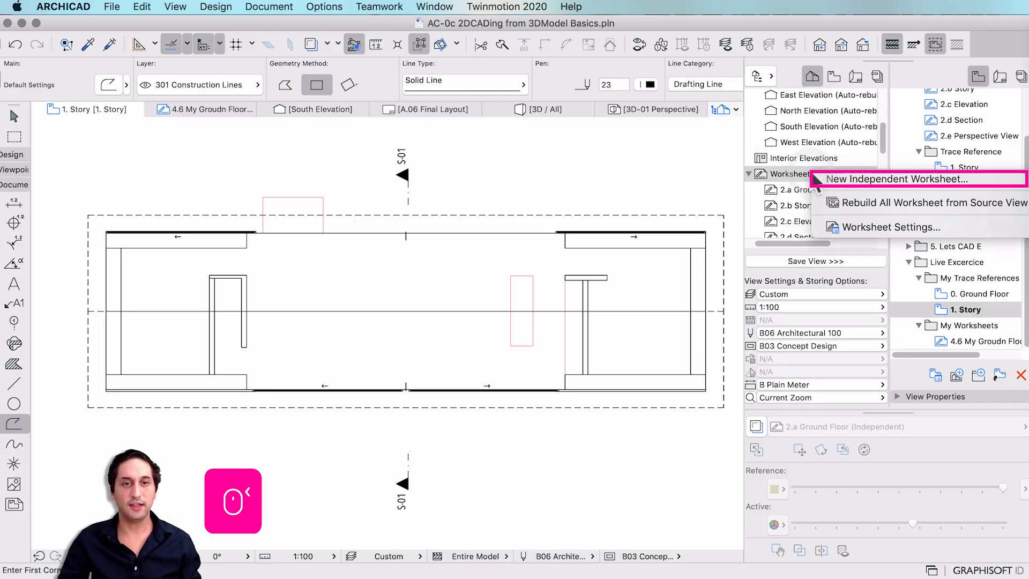
click(838, 178)
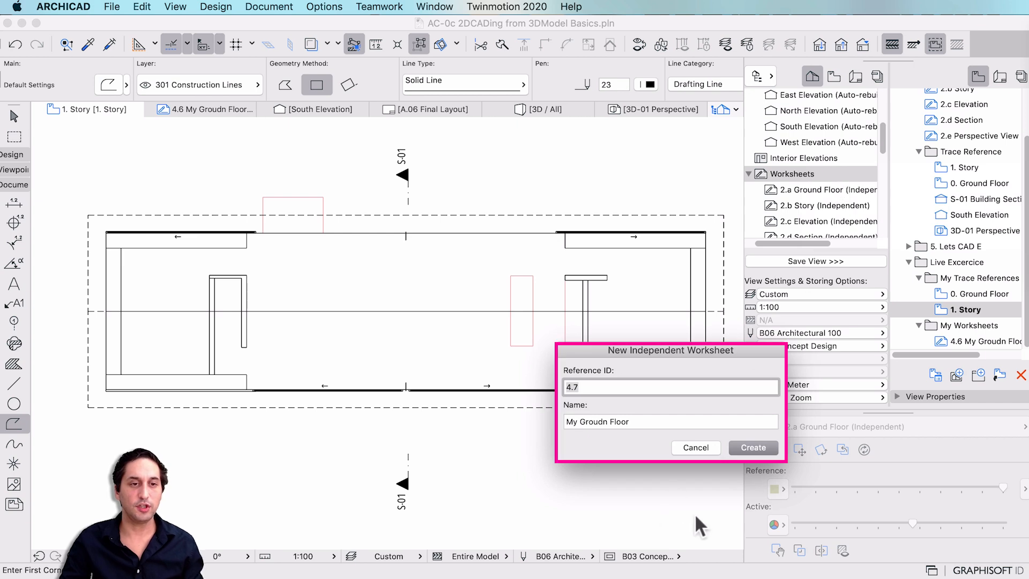
drag(578, 421, 686, 421)
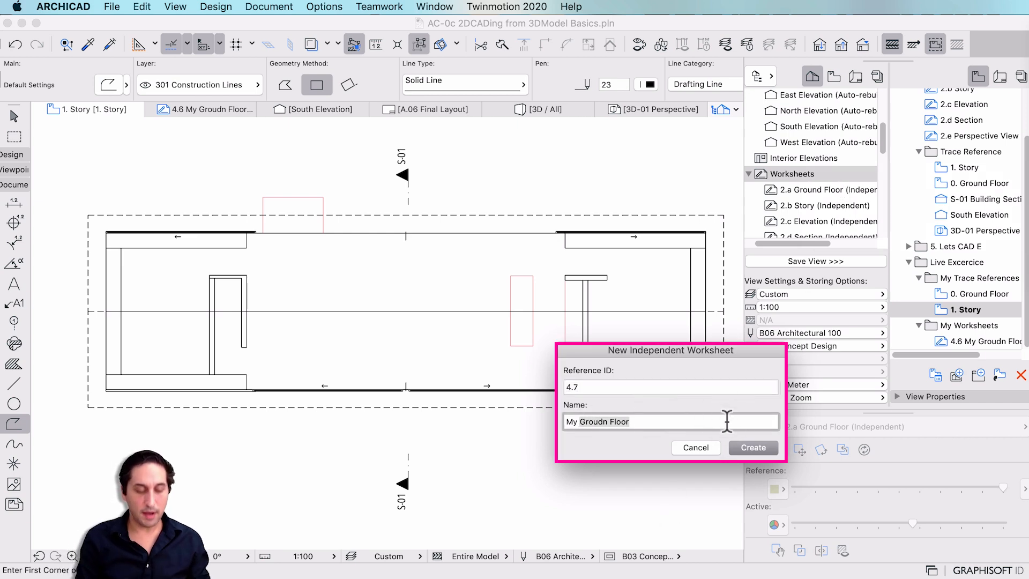
text(1st Floor)
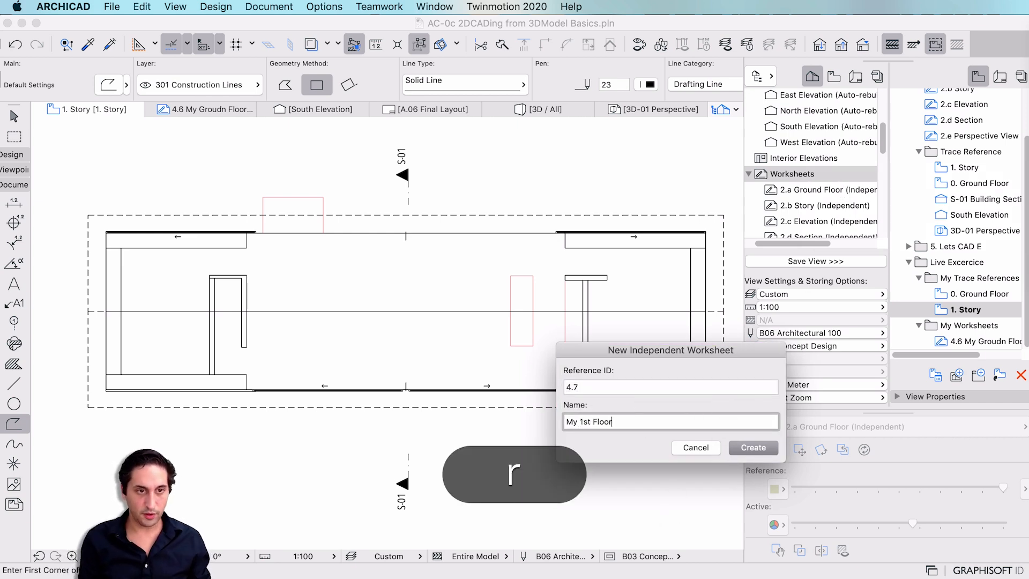
key(Return)
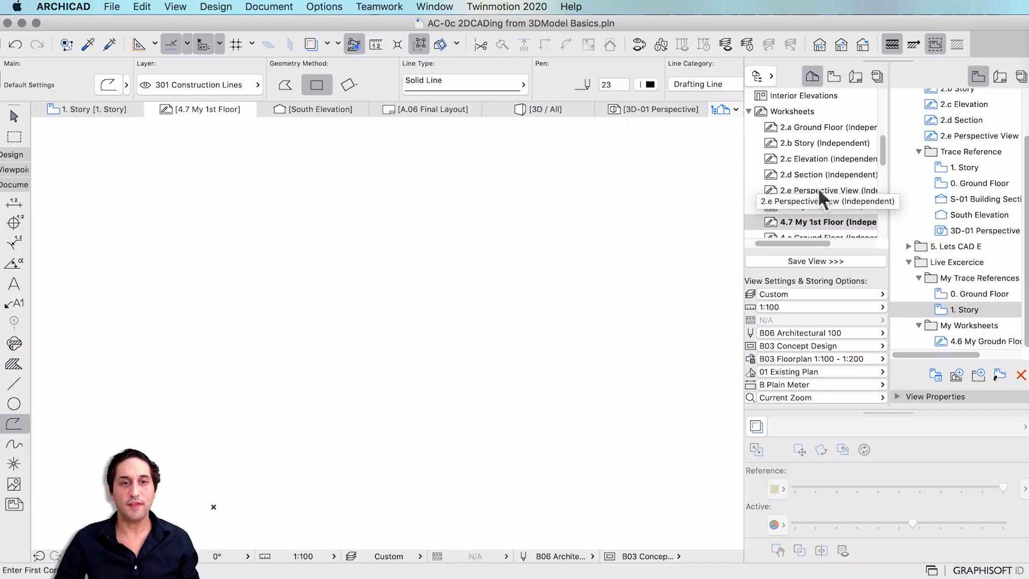
Find and select the new 4.7 My 1st Floor worksheet in the Worksheets list.
click(818, 206)
scroll(816, 165, down, 3)
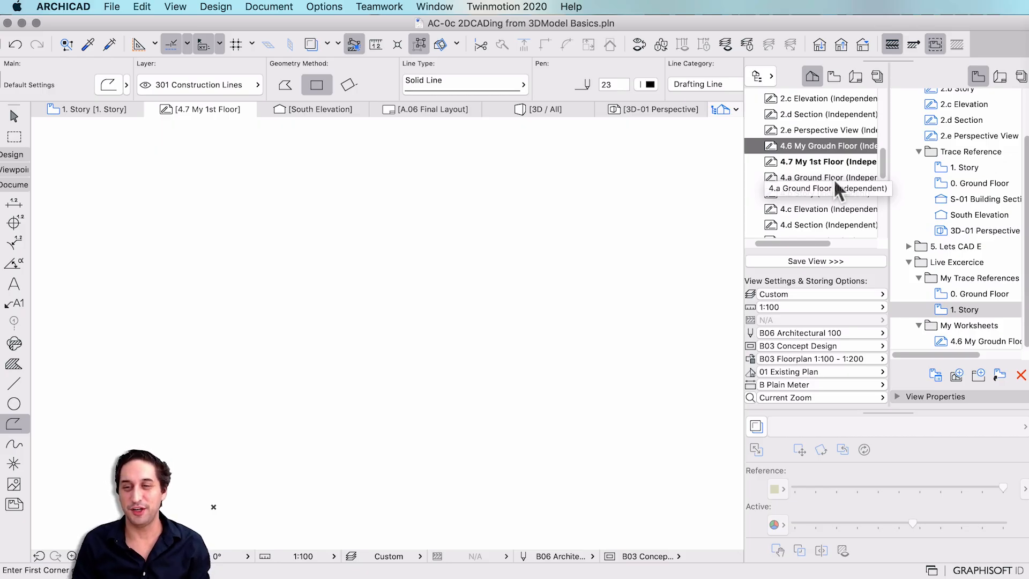
click(804, 161)
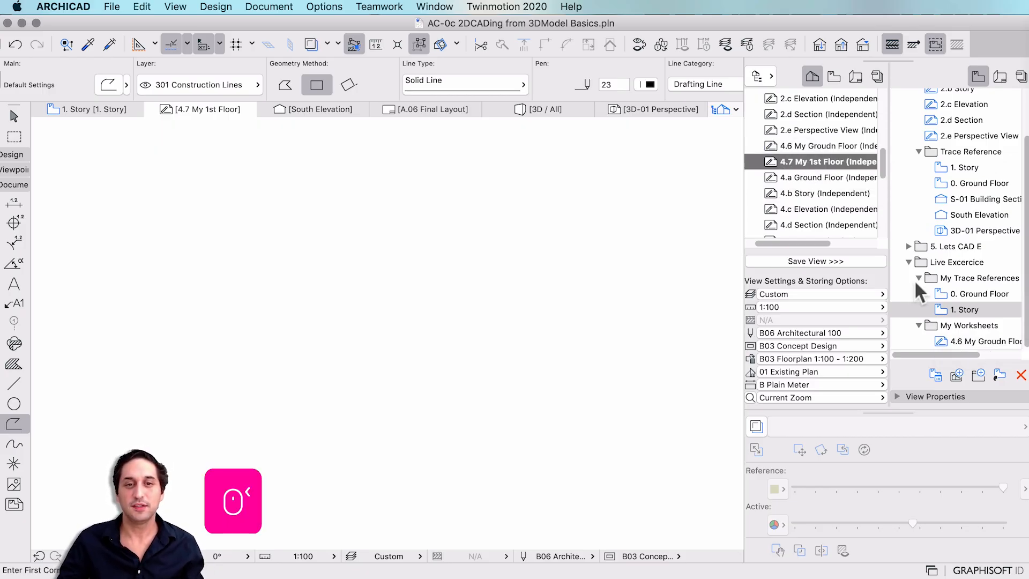
Show the saved 1. Story view as the worksheet's trace reference.
right_click(959, 307)
right_click(915, 301)
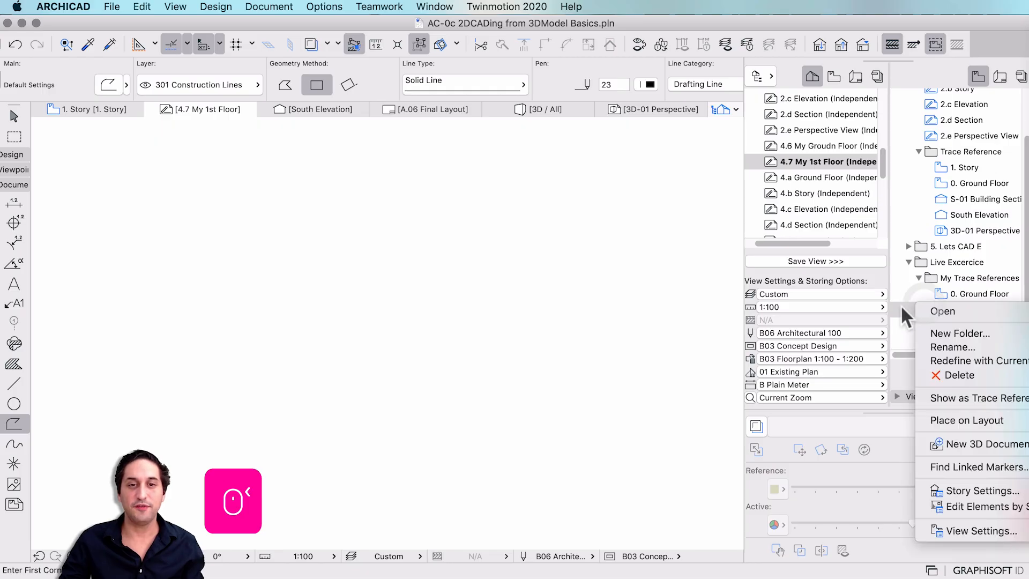
click(902, 304)
right_click(902, 308)
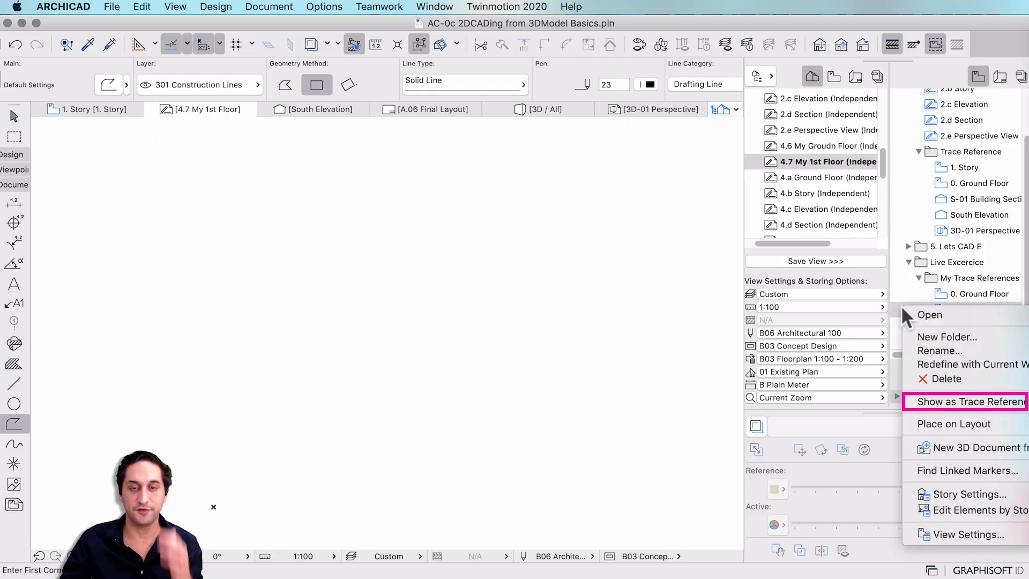
click(973, 398)
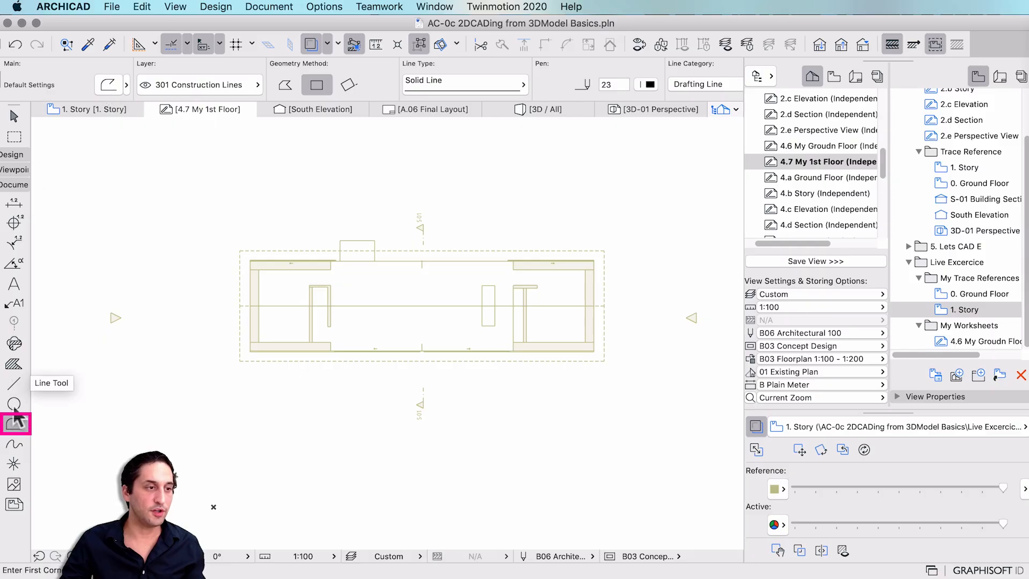
Trace a rectangle over the plan's outer wall outline, then pick My Worksheets as the save location.
click(249, 261)
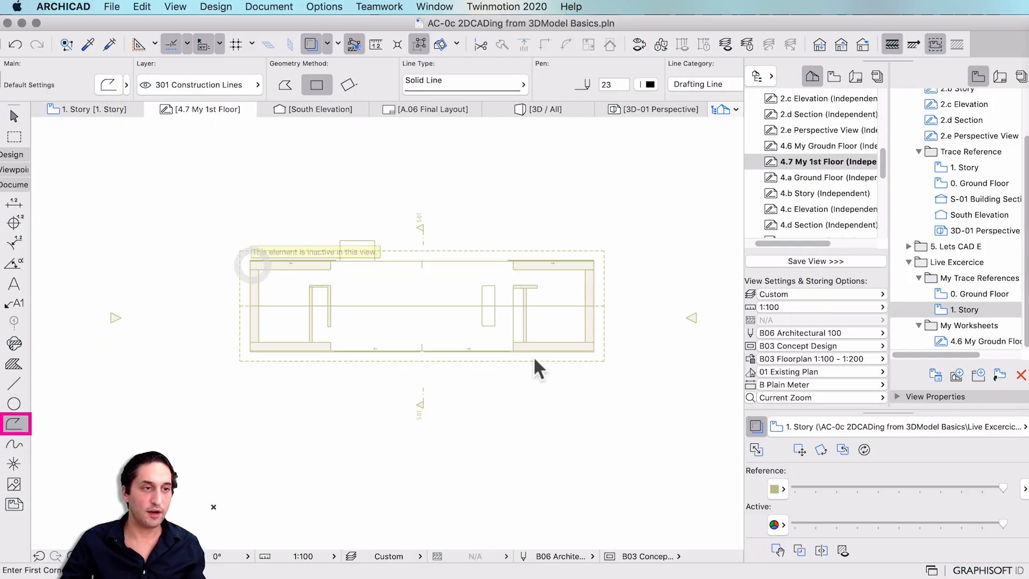
click(594, 352)
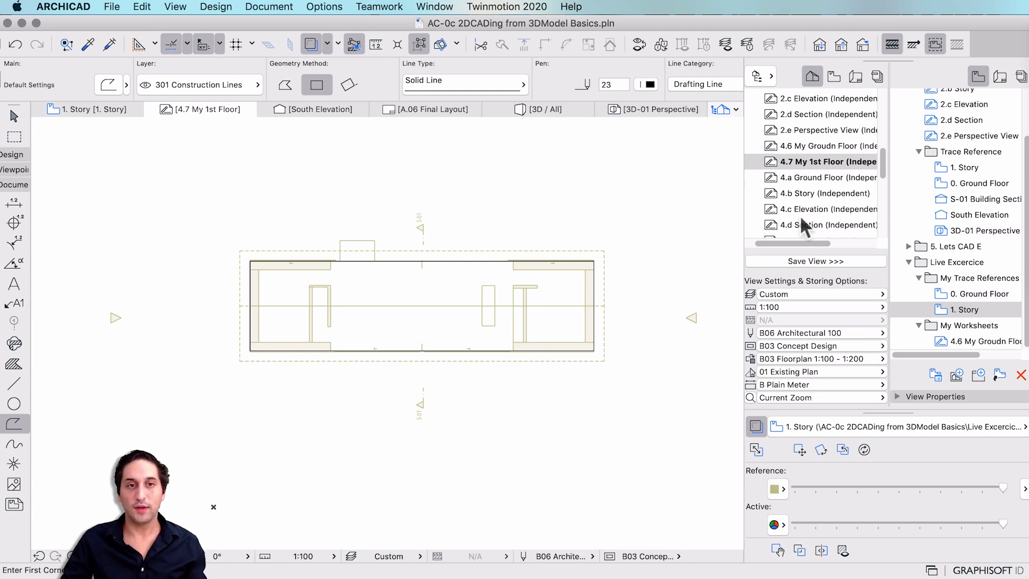
click(961, 326)
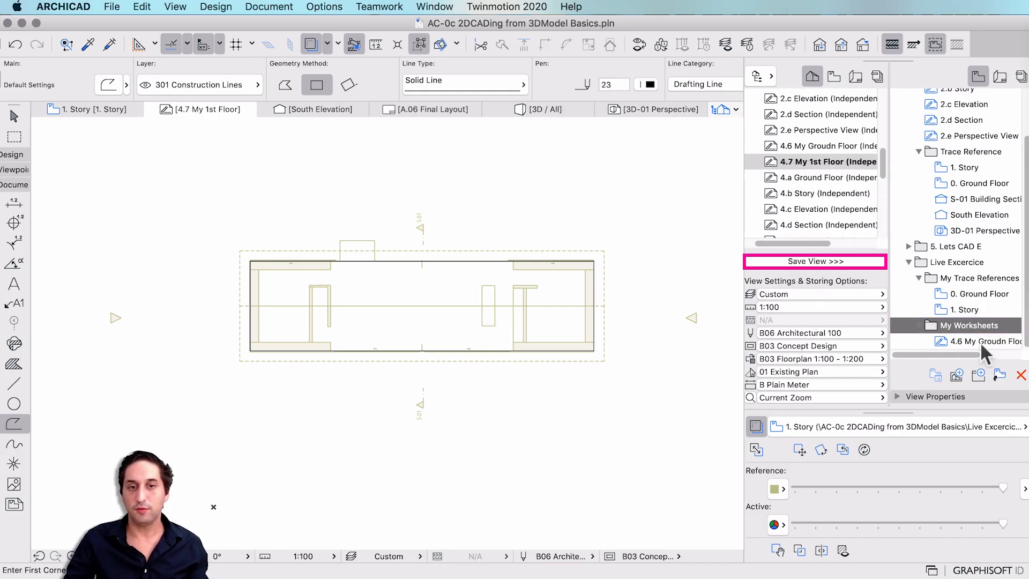
Save 4.7 My 1st Floor as a view in My Worksheets, then switch between the 4.6 and 4.7 views.
click(780, 262)
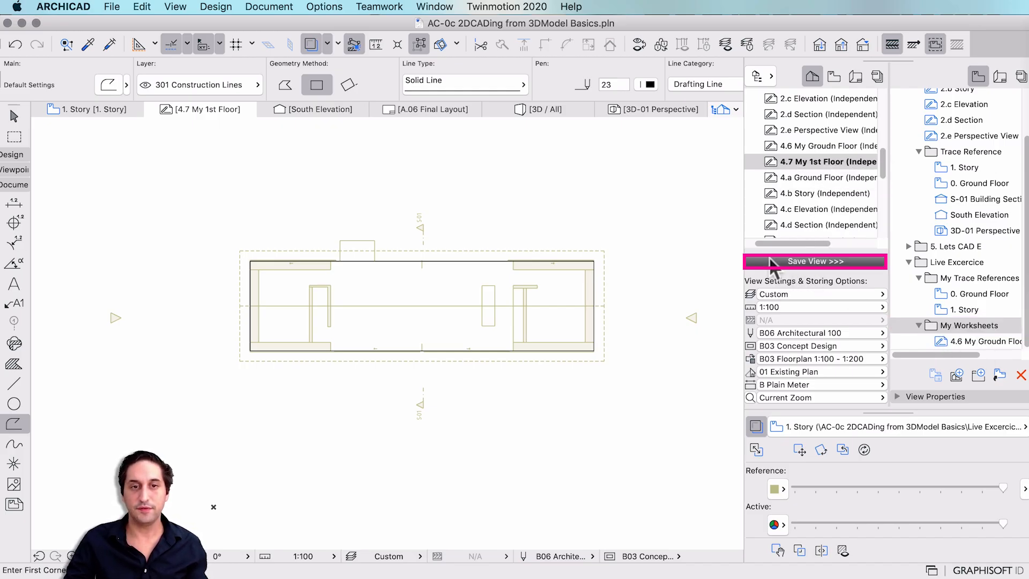
double_click(981, 337)
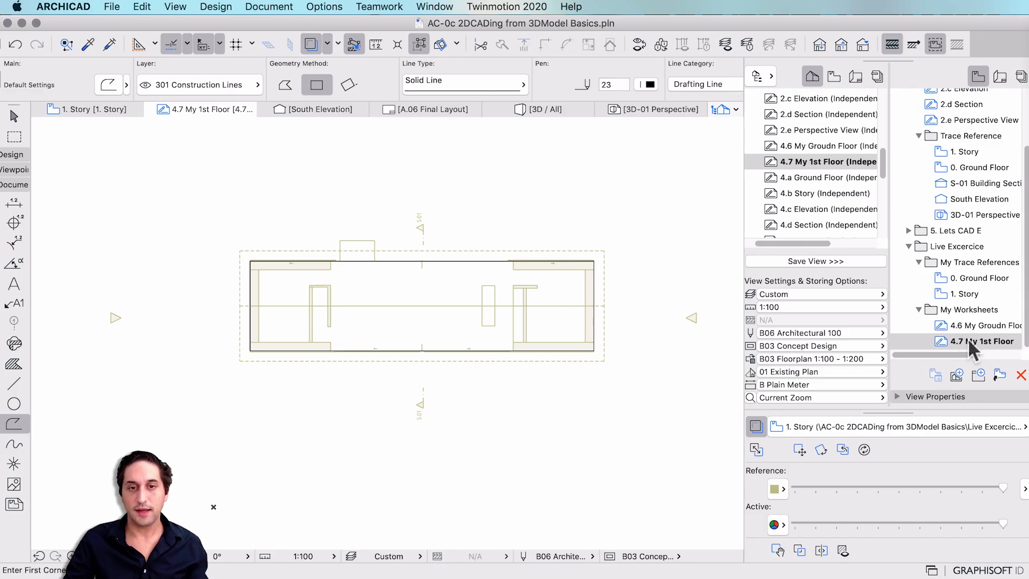
double_click(980, 322)
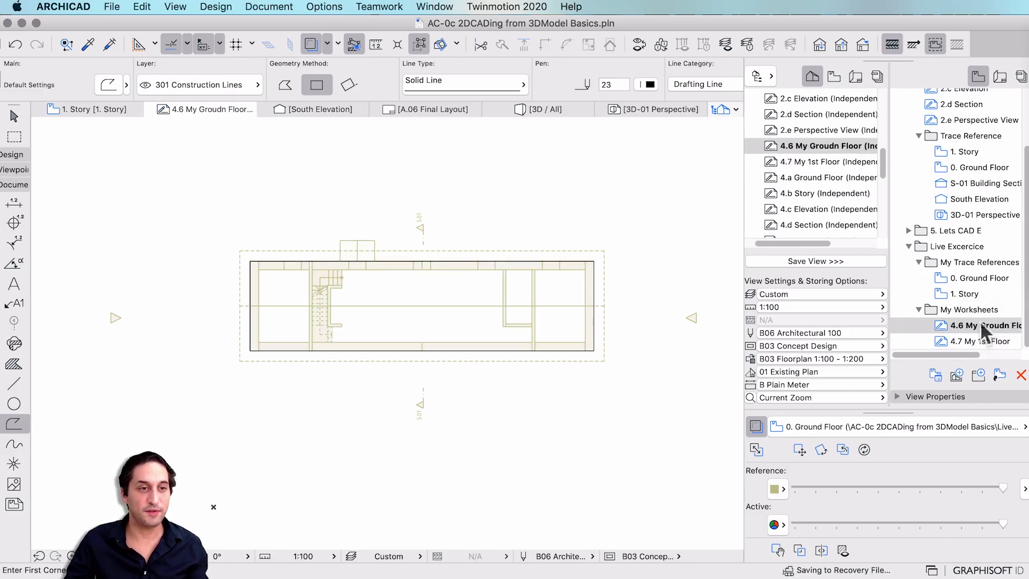
double_click(974, 342)
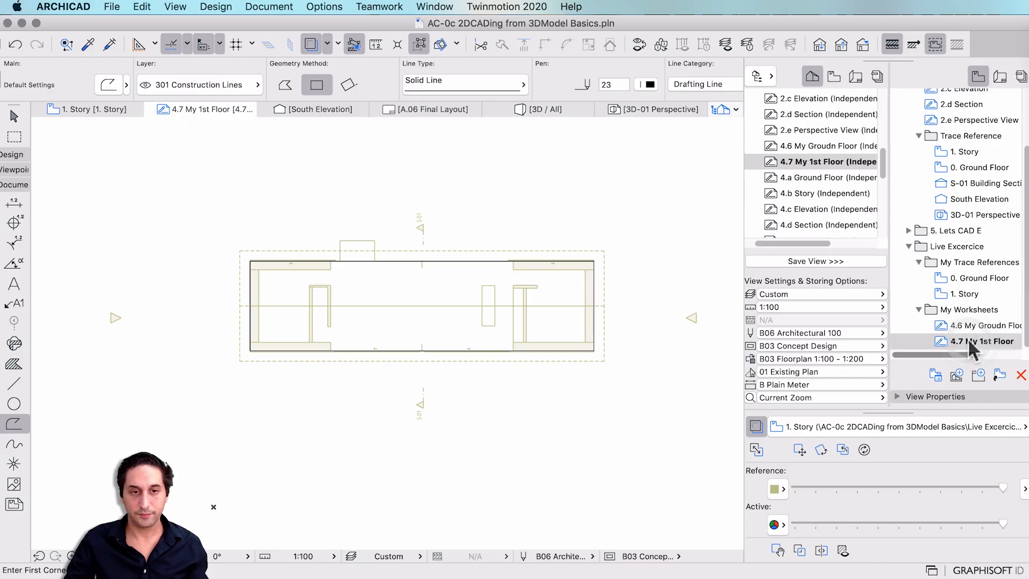
double_click(968, 327)
double_click(965, 339)
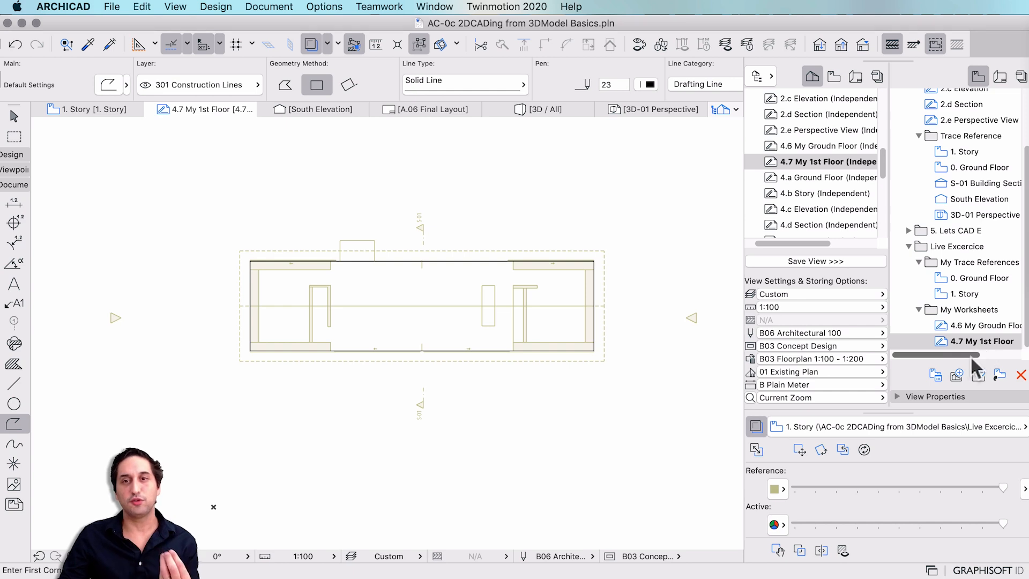
Open the 0. Ground Floor plan, capture it as a region screenshot, and bring its markup window over the plan.
click(979, 279)
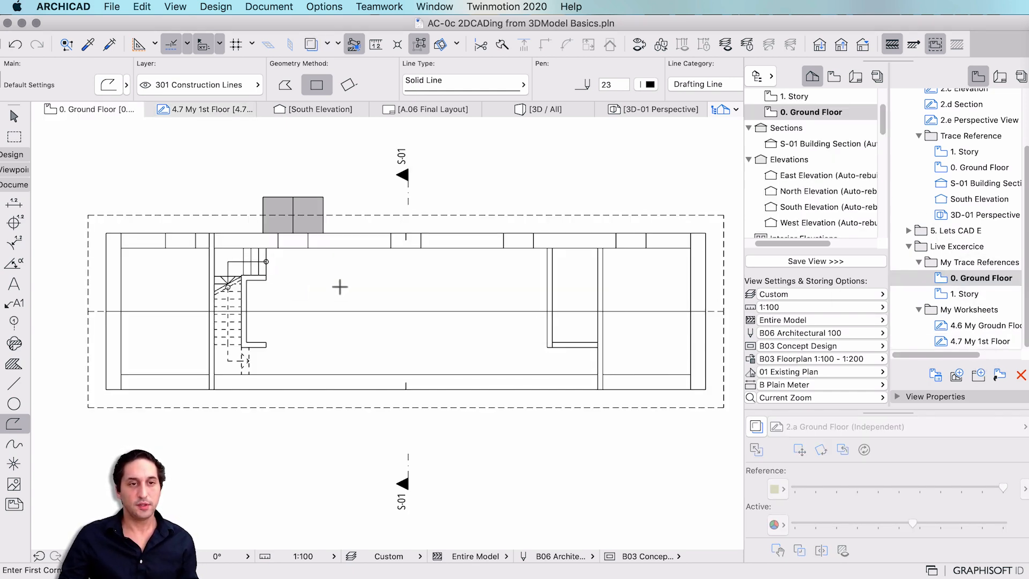
key(shift+super+4)
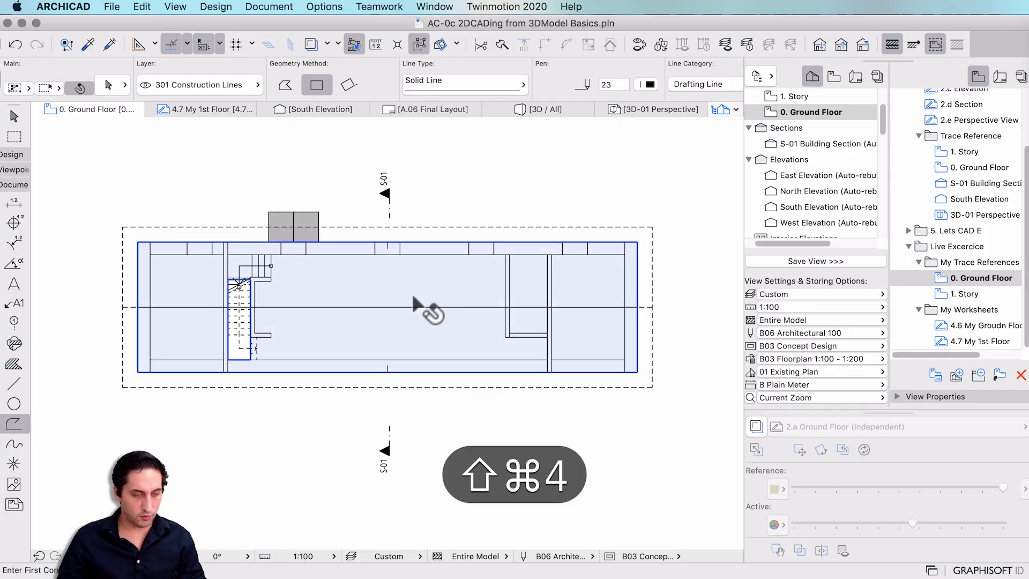
drag(45, 127, 740, 539)
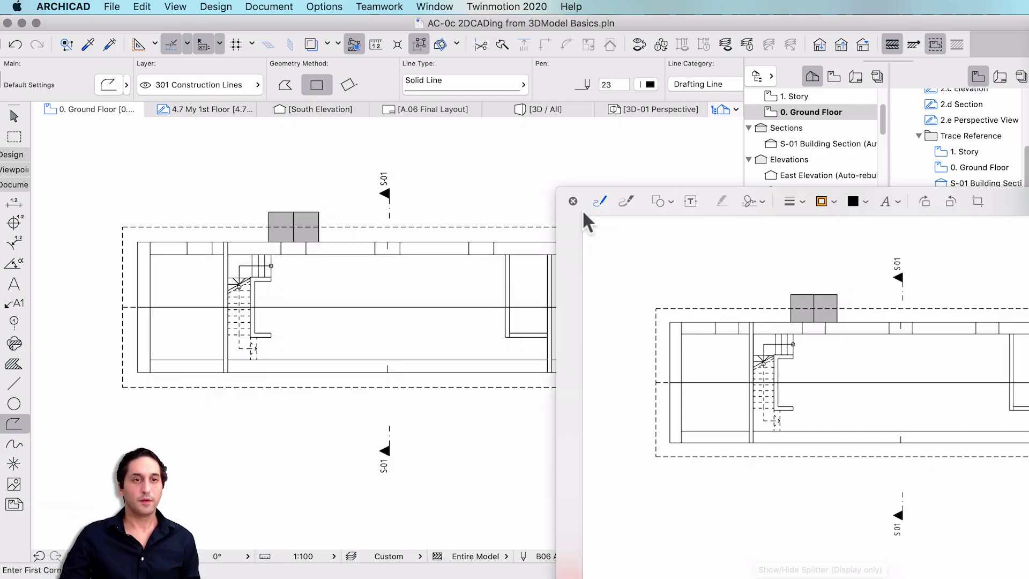
drag(572, 211, 58, 123)
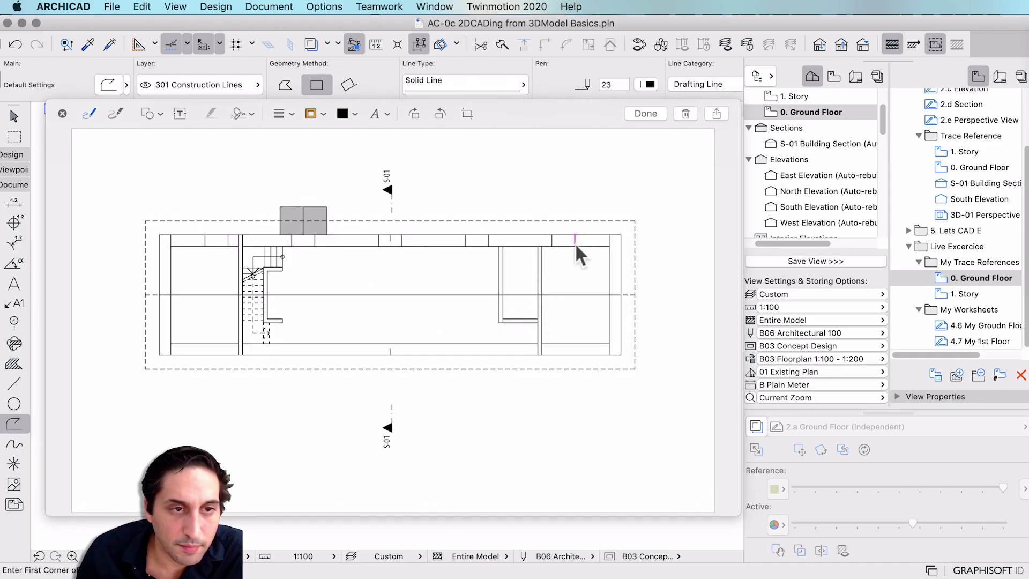
Outline the right-hand room in pink and circle its door swing.
drag(606, 278, 609, 291)
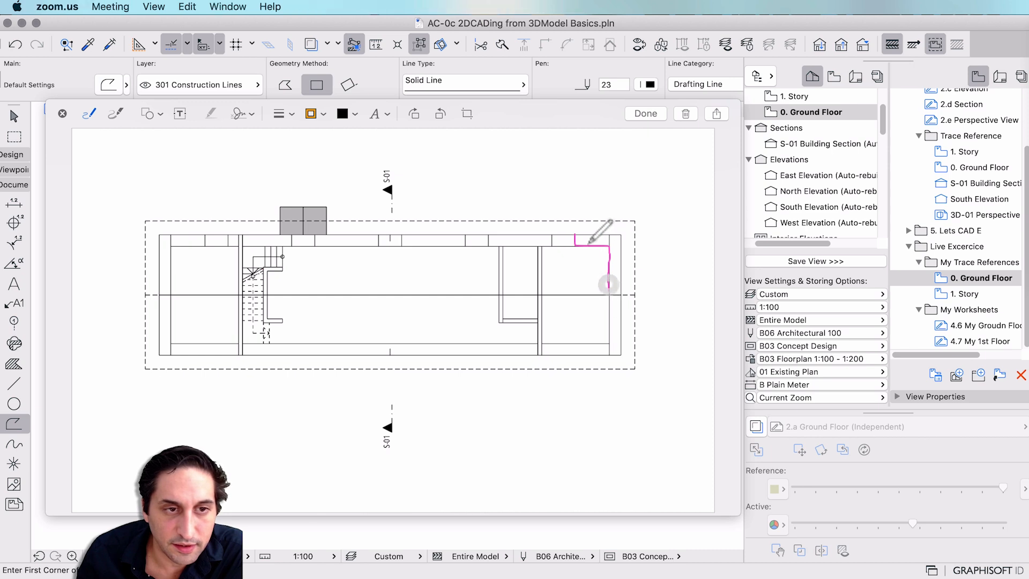
mouse_move(575, 235)
mouse_down()
mouse_move(621, 247)
mouse_move(619, 356)
mouse_move(586, 355)
mouse_move(609, 328)
mouse_move(609, 293)
mouse_up()
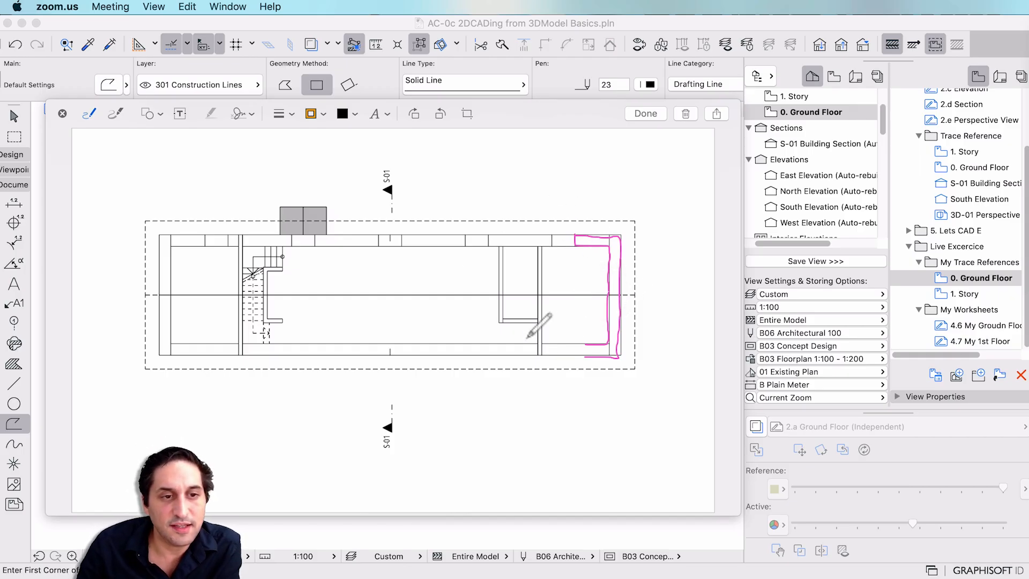
drag(567, 342, 507, 344)
mouse_move(561, 320)
mouse_down()
mouse_move(530, 324)
mouse_move(544, 343)
mouse_move(547, 313)
mouse_up()
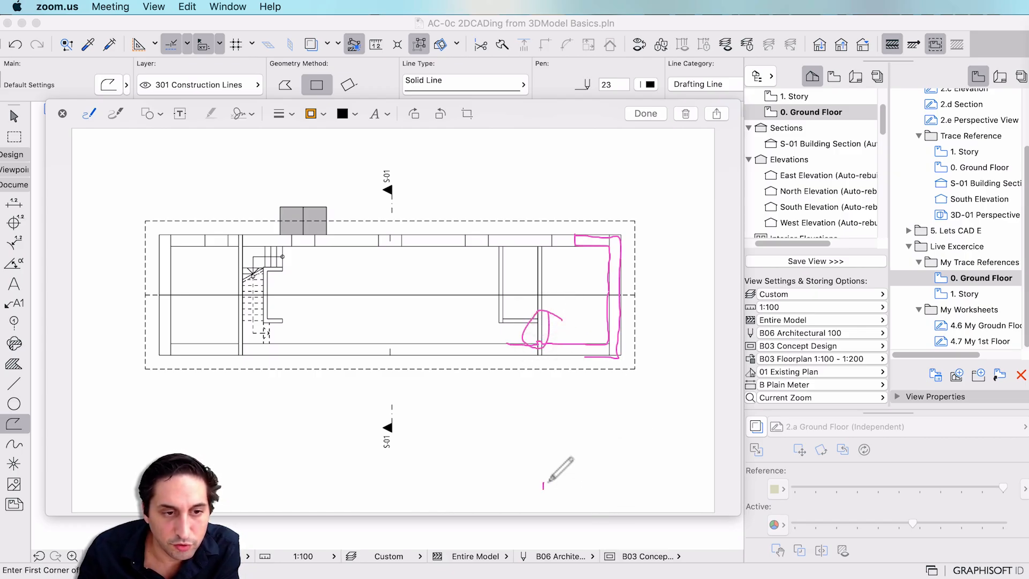
Sketch a detail below the plan, draw a cyan arrow to it from the door, and mark the top wall.
drag(543, 489, 561, 488)
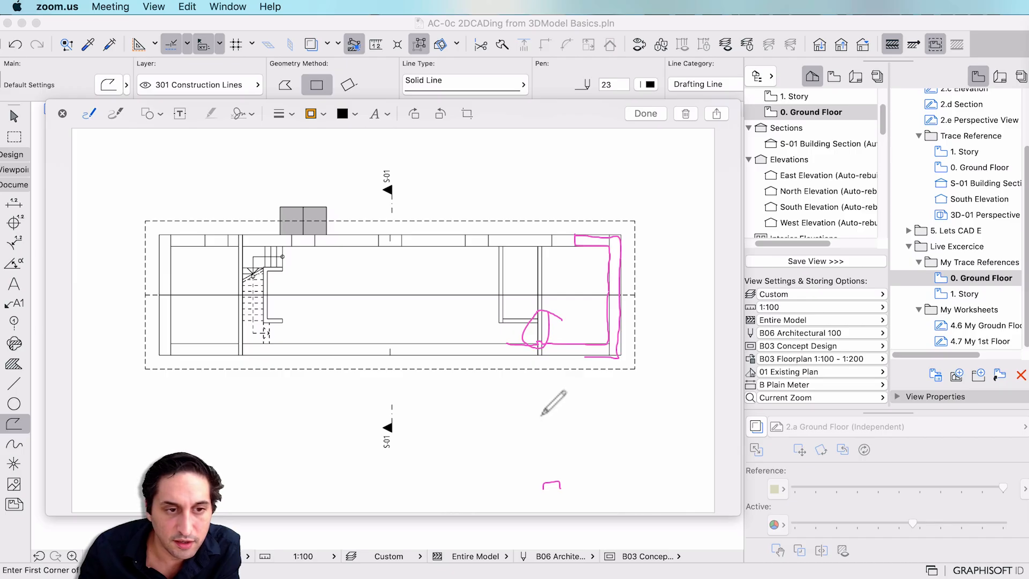
mouse_move(554, 395)
mouse_down()
mouse_move(542, 420)
mouse_move(523, 393)
mouse_up()
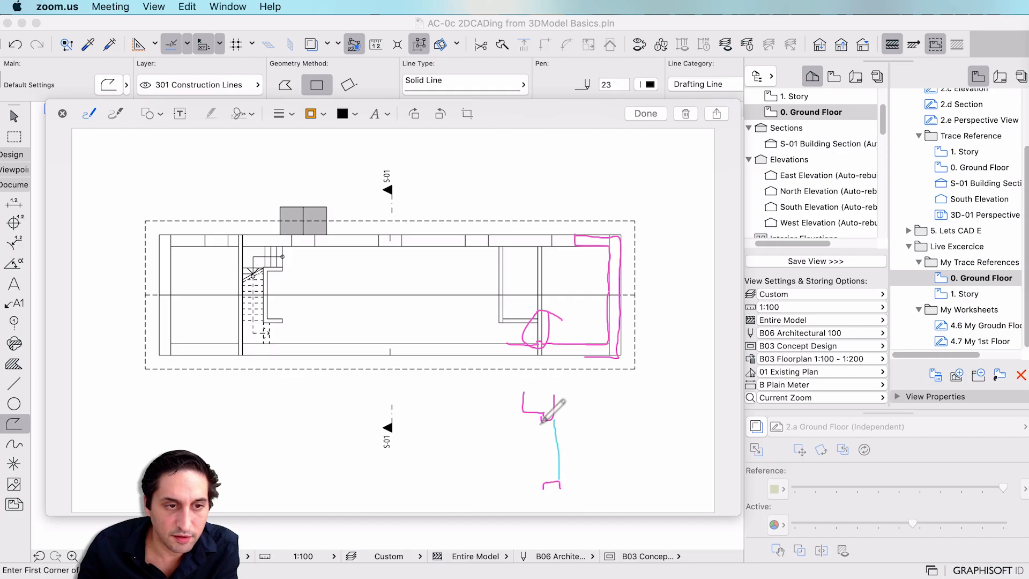
drag(541, 421, 545, 475)
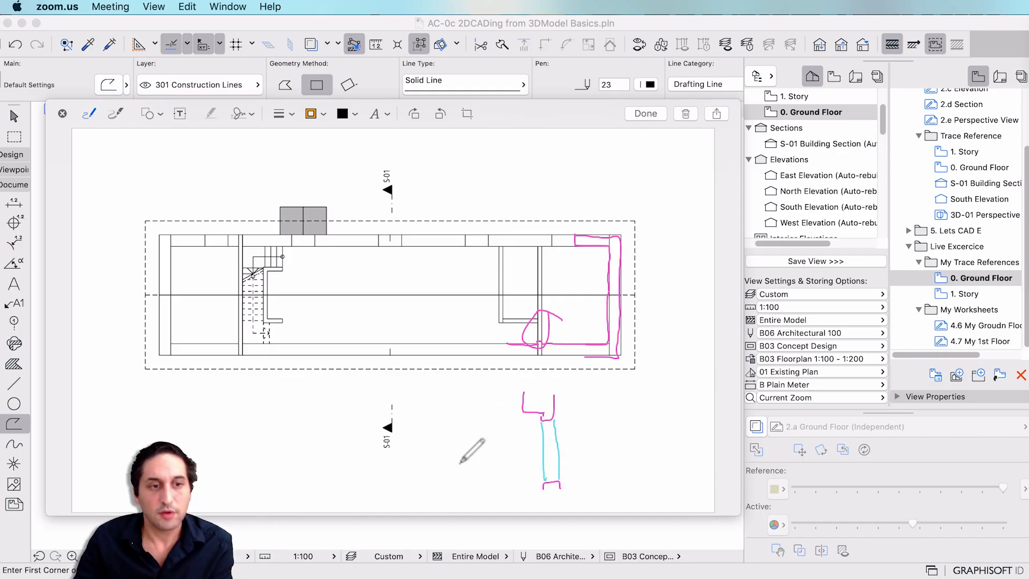
drag(537, 347, 541, 388)
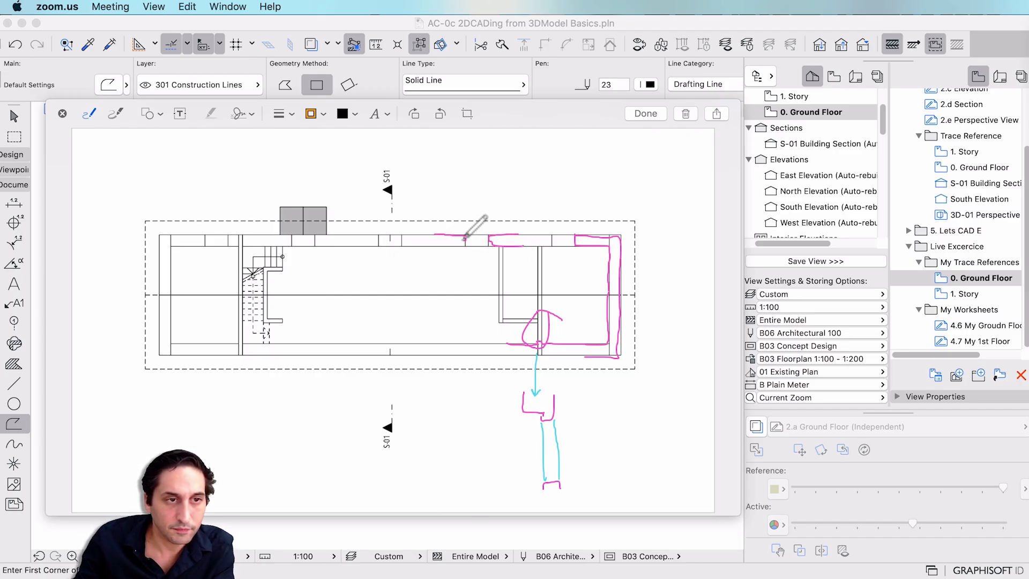
drag(462, 236, 434, 244)
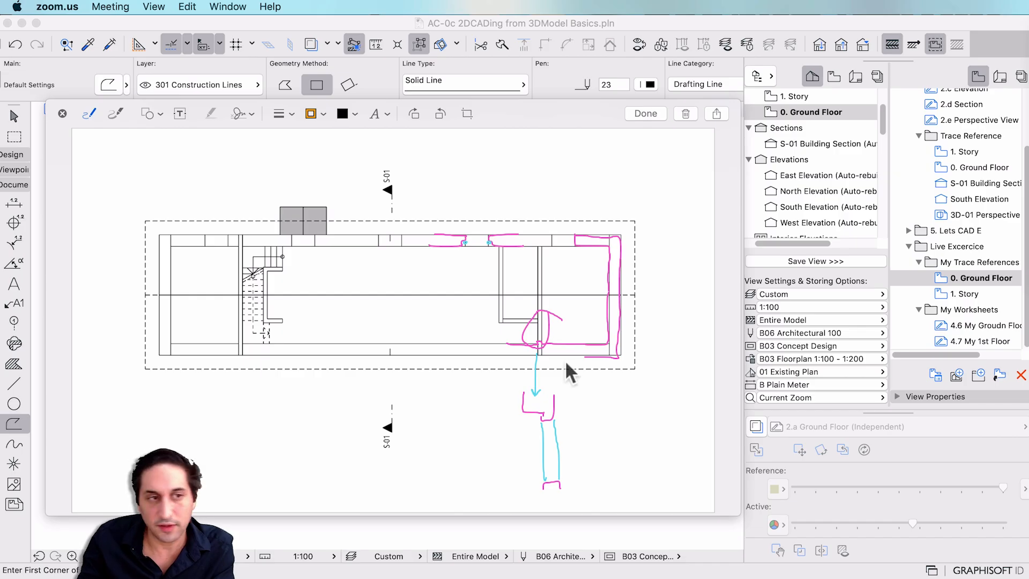
mouse_move(476, 244)
mouse_down()
mouse_move(447, 234)
mouse_move(483, 258)
mouse_up()
Finish the blue circle around the top wall opening.
drag(480, 213, 484, 257)
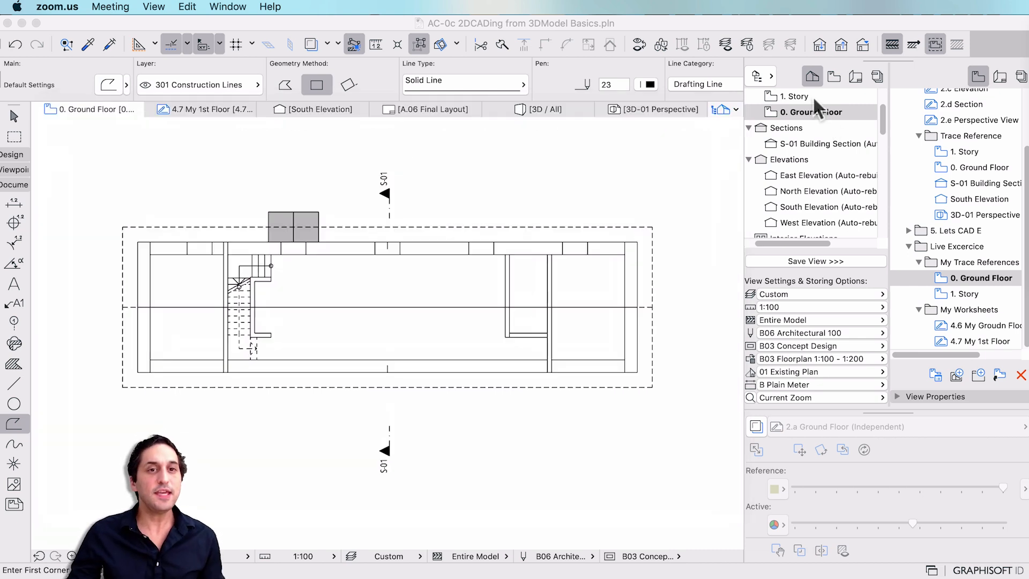
Open the 1. Story plan, capture it as a screenshot, and open it in Markup.
click(812, 95)
double_click(812, 96)
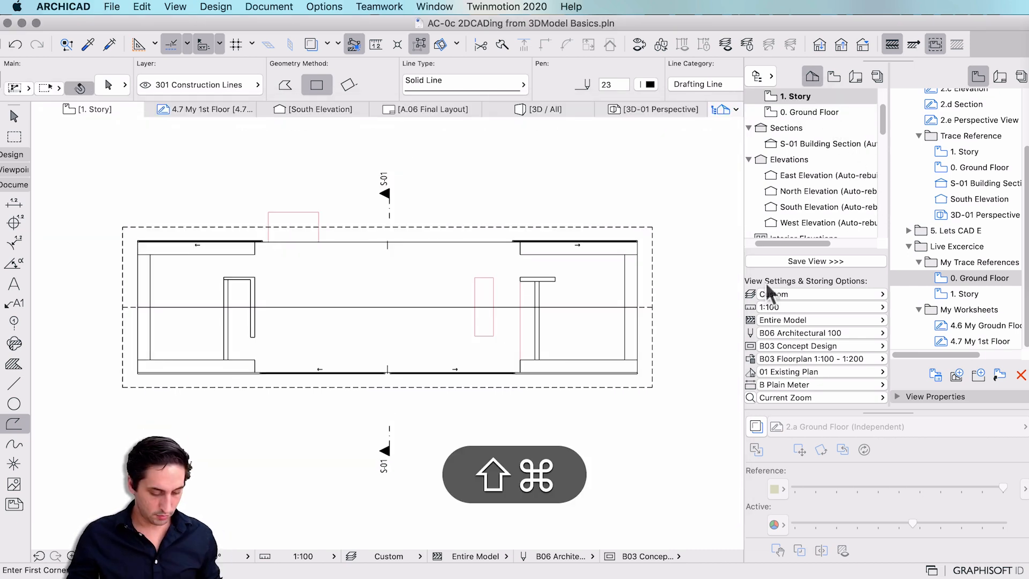
key(super+shift+4)
drag(47, 141, 736, 534)
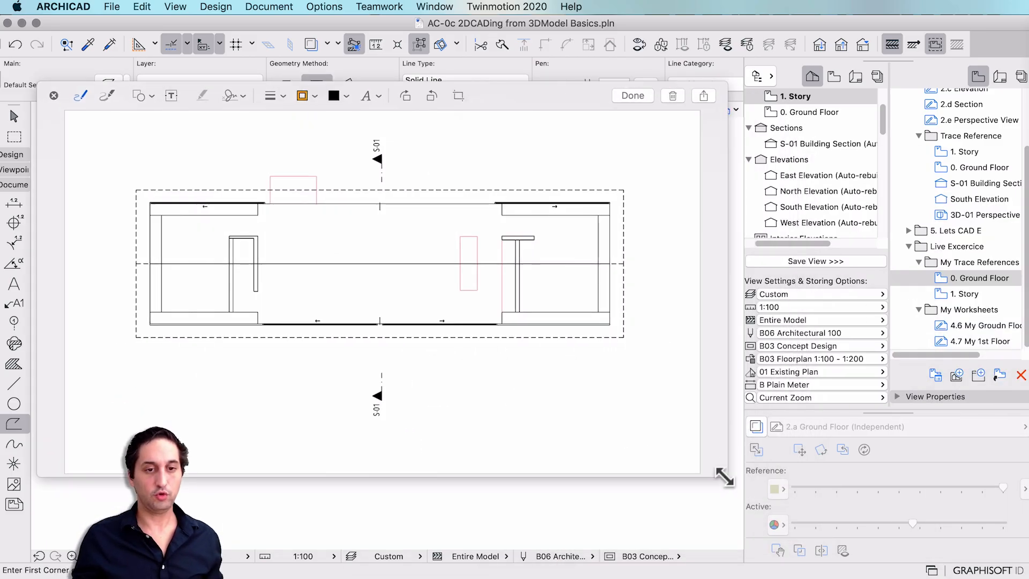
click(909, 544)
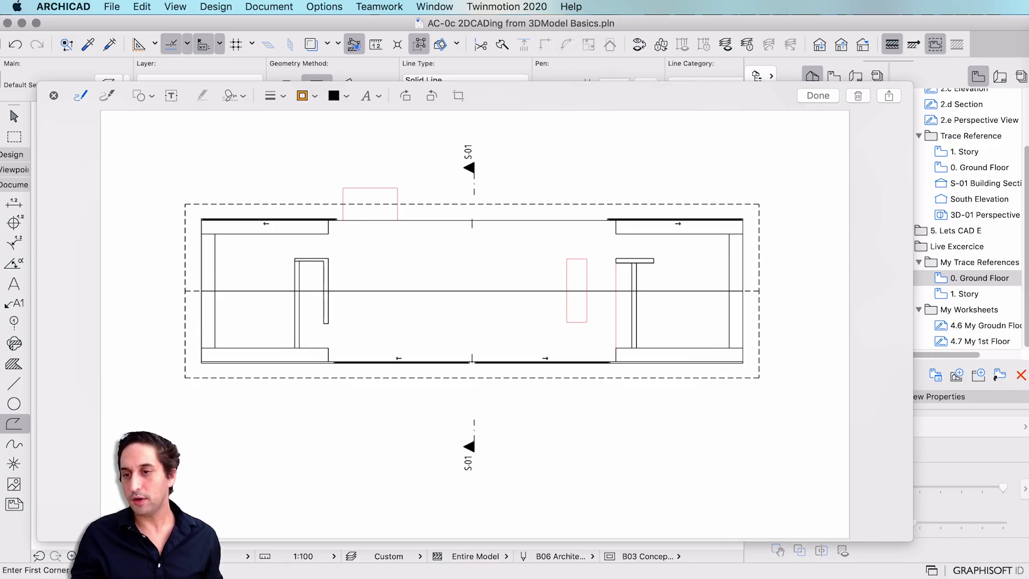
Mark the top wall end and opening, the right interior wall, and dashes beside the left interior wall in blue.
mouse_move(643, 221)
mouse_down()
mouse_move(618, 227)
mouse_move(643, 234)
mouse_up()
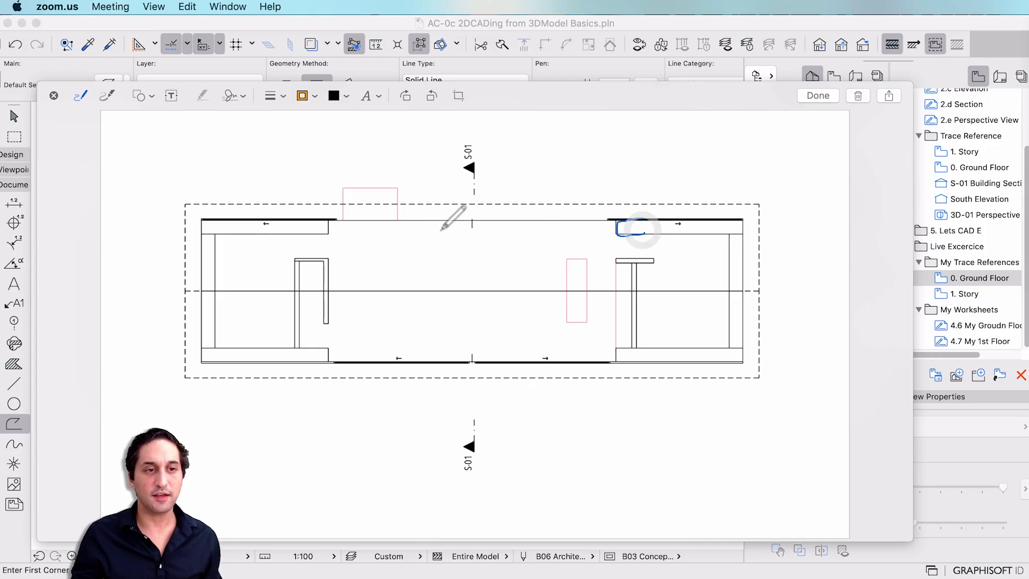
drag(471, 223, 548, 227)
drag(617, 264, 613, 348)
drag(308, 300, 314, 301)
drag(308, 308, 317, 311)
drag(303, 319, 316, 321)
drag(307, 327, 320, 329)
drag(324, 329, 323, 343)
drag(328, 328, 328, 347)
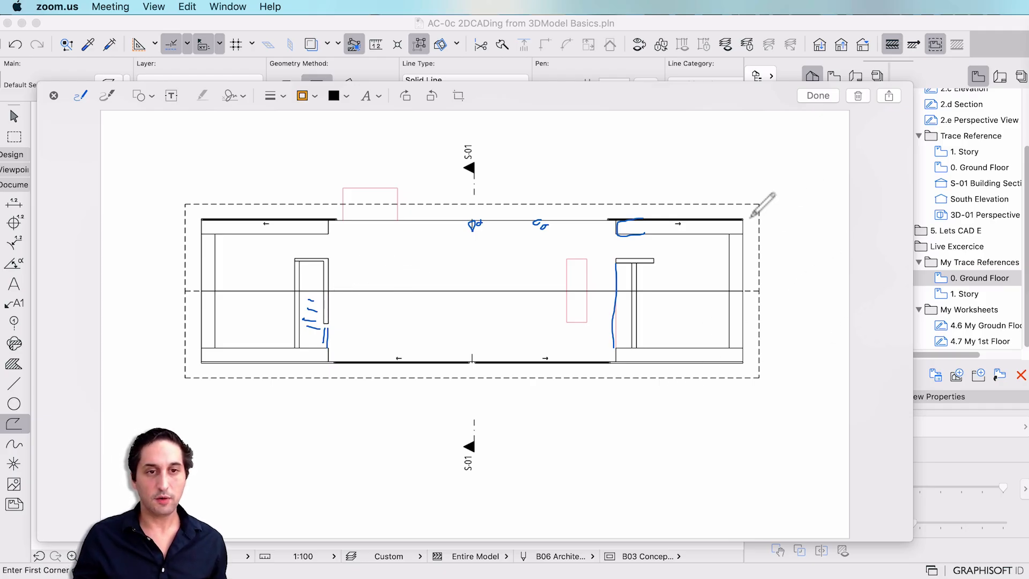
Draw a ground line out from the plan's corners and outline the pink box above it.
drag(751, 217, 843, 215)
drag(201, 219, 99, 198)
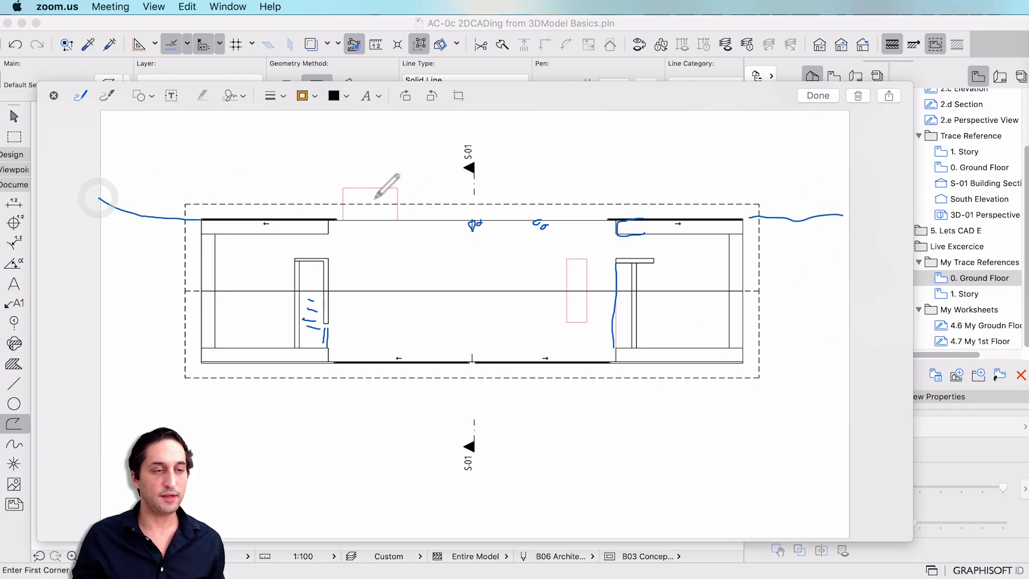
mouse_move(342, 218)
mouse_down()
mouse_move(369, 188)
mouse_move(407, 218)
mouse_up()
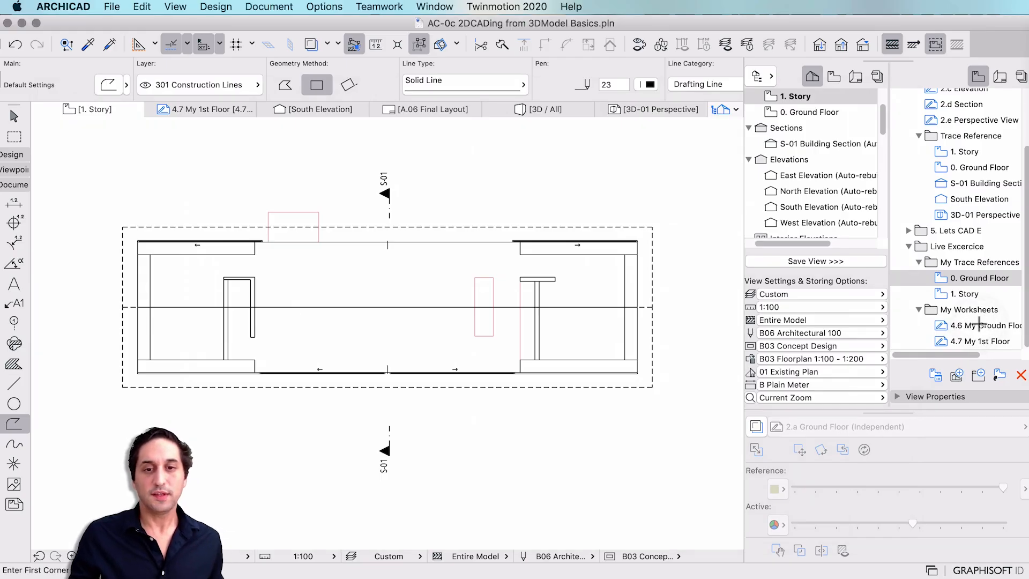
Open worksheet 4.7 My 1st Floor and switch its pen set to B01 Colors 100.
click(978, 325)
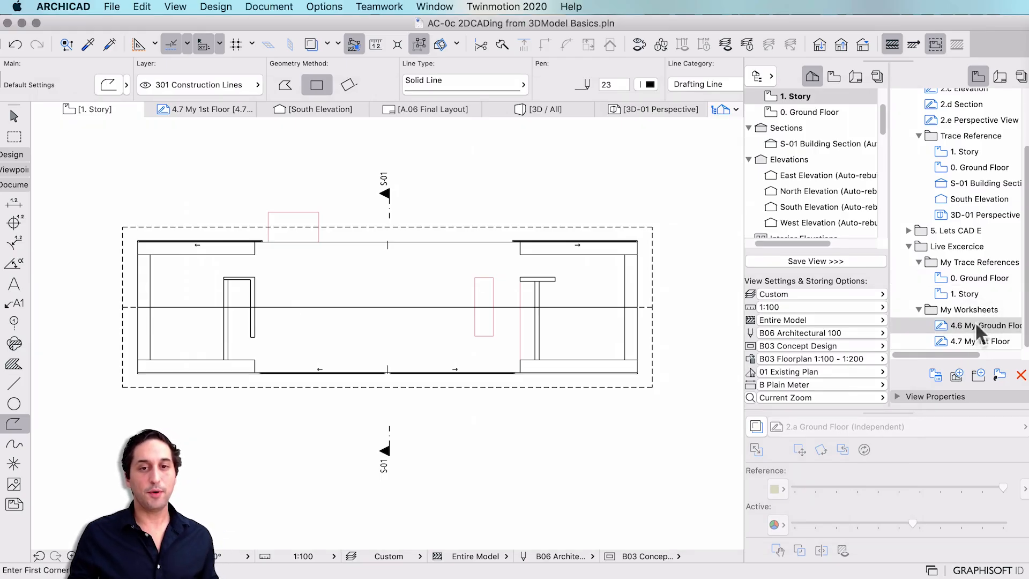
double_click(973, 339)
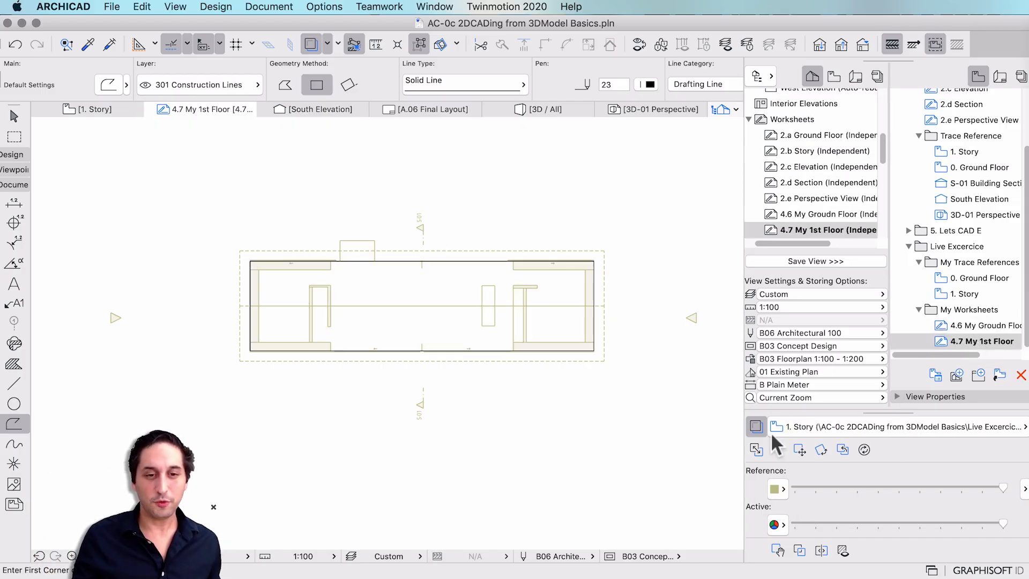
click(793, 333)
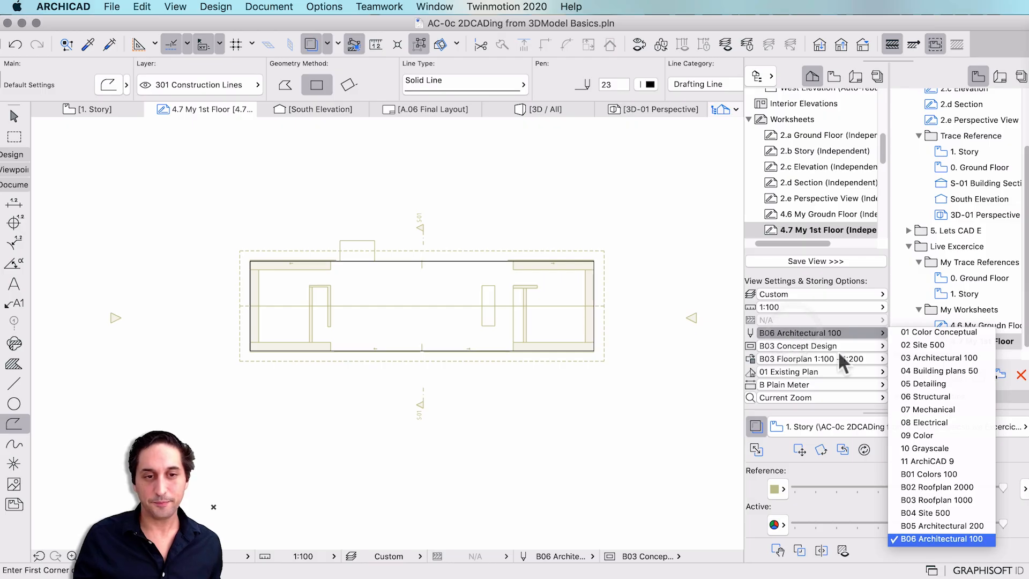
click(943, 474)
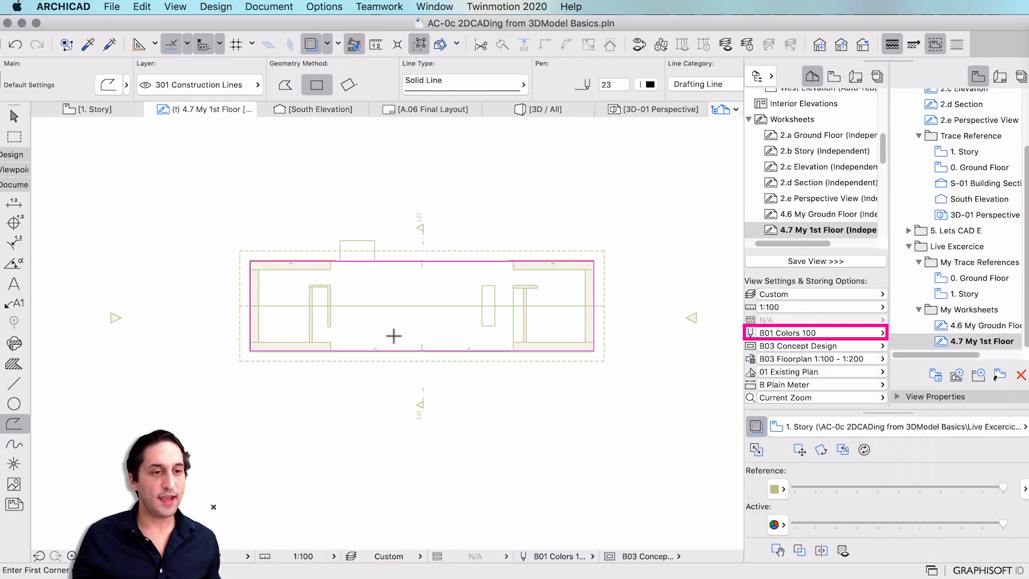
Draw four short vertical test lines below the plan with the Line tool.
click(14, 384)
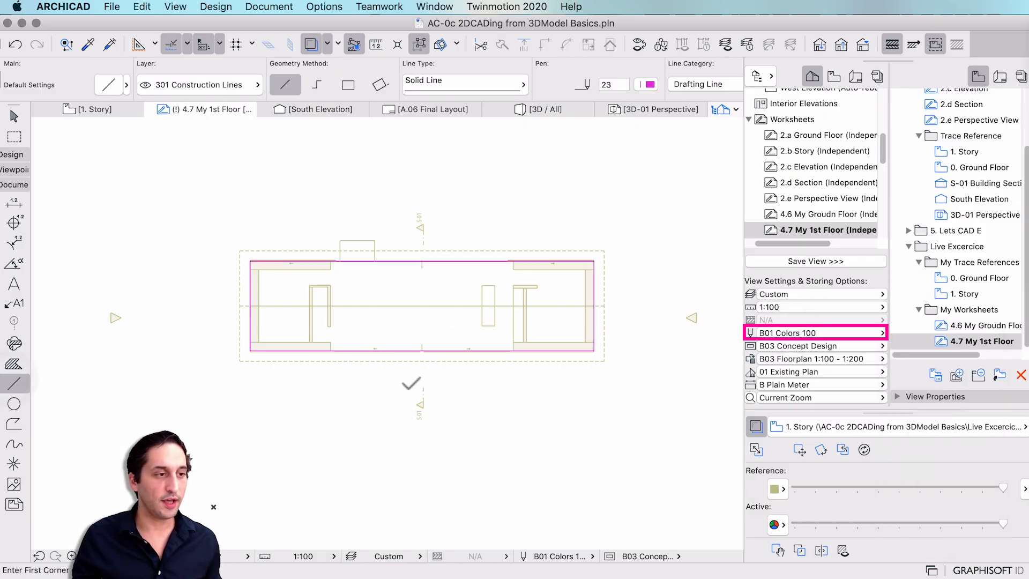
click(386, 321)
key(Escape)
click(363, 392)
click(362, 414)
click(380, 392)
click(379, 416)
click(397, 391)
click(397, 416)
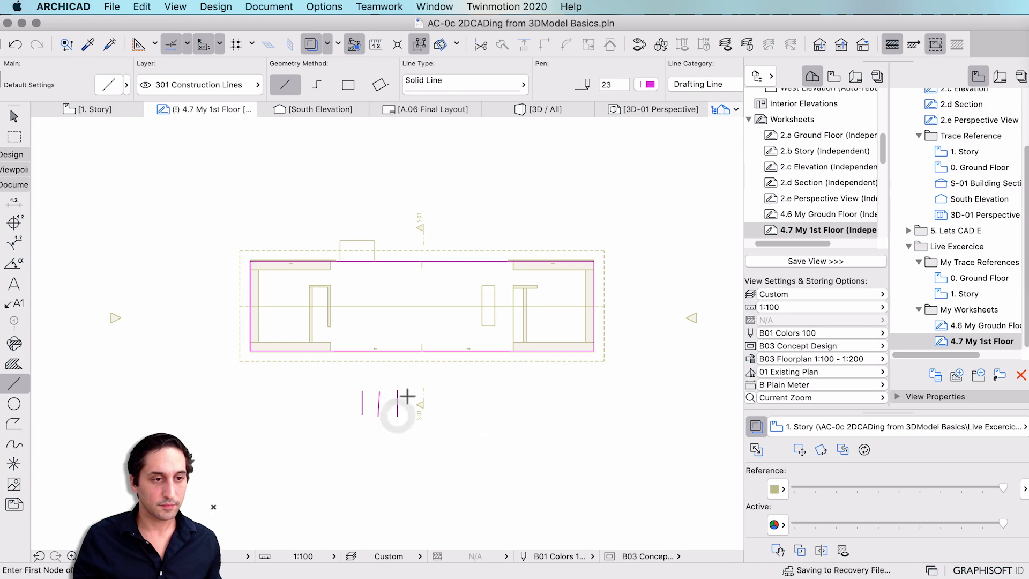
click(408, 393)
click(408, 423)
key(Escape)
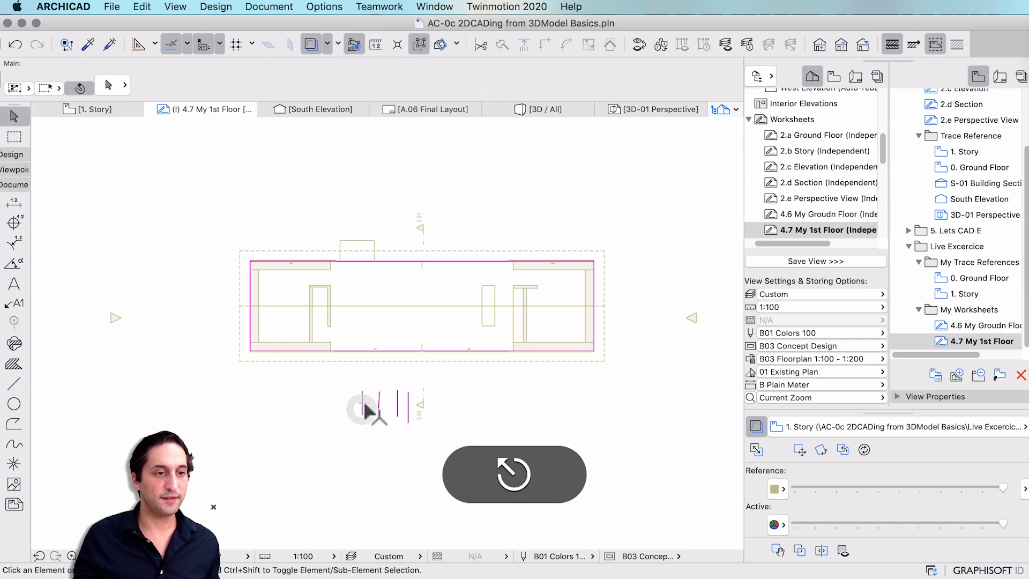
Give the first short line pen 241 and the second pen 242.
click(363, 408)
click(639, 86)
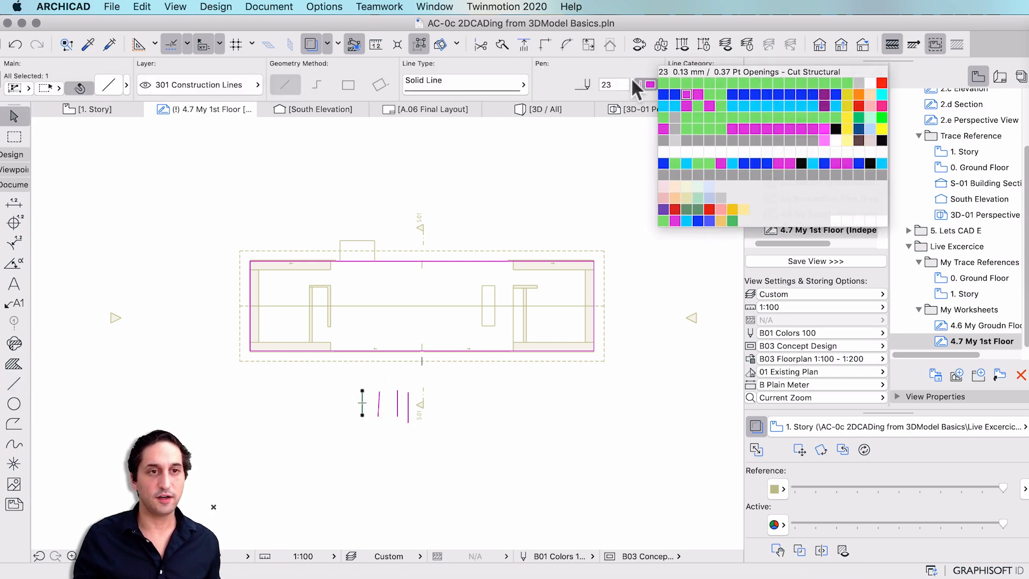
text(241)
key(Tab)
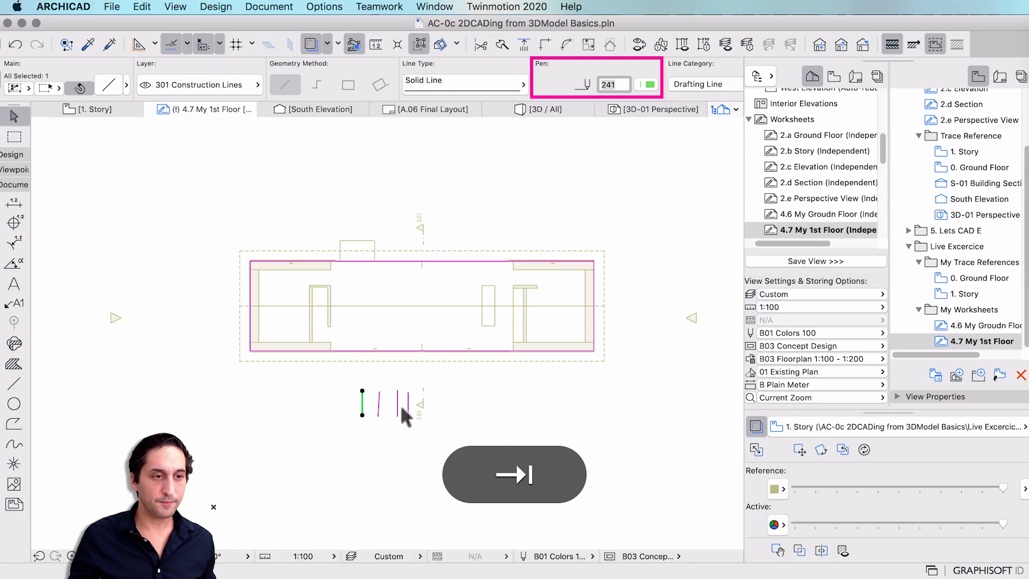
click(379, 405)
text(242)
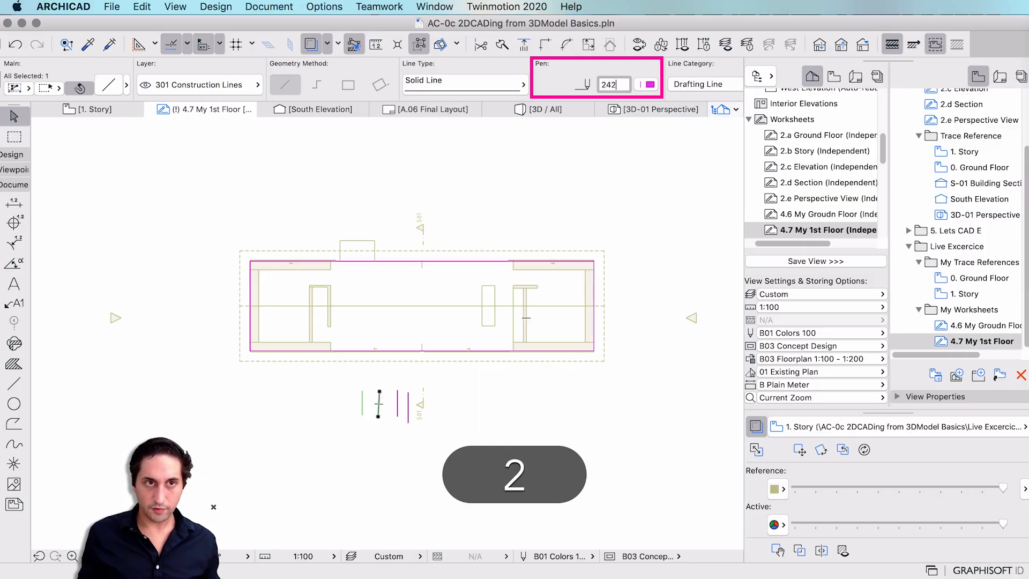
key(Tab)
Change the third line's pen to 243 and pick up the blue line's settings.
click(397, 404)
drag(622, 85, 548, 84)
text(242)
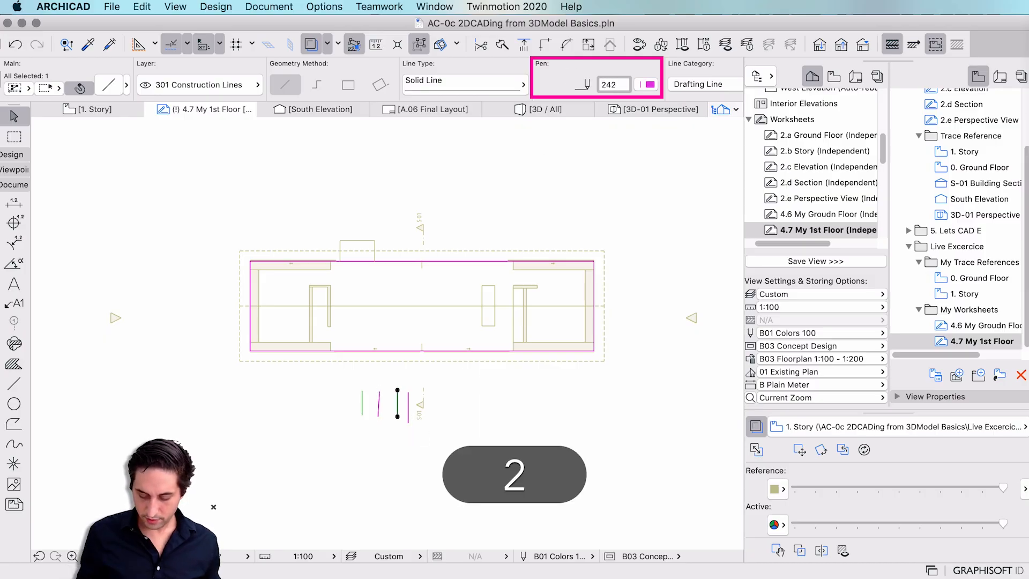
key(BackSpace)
text(3)
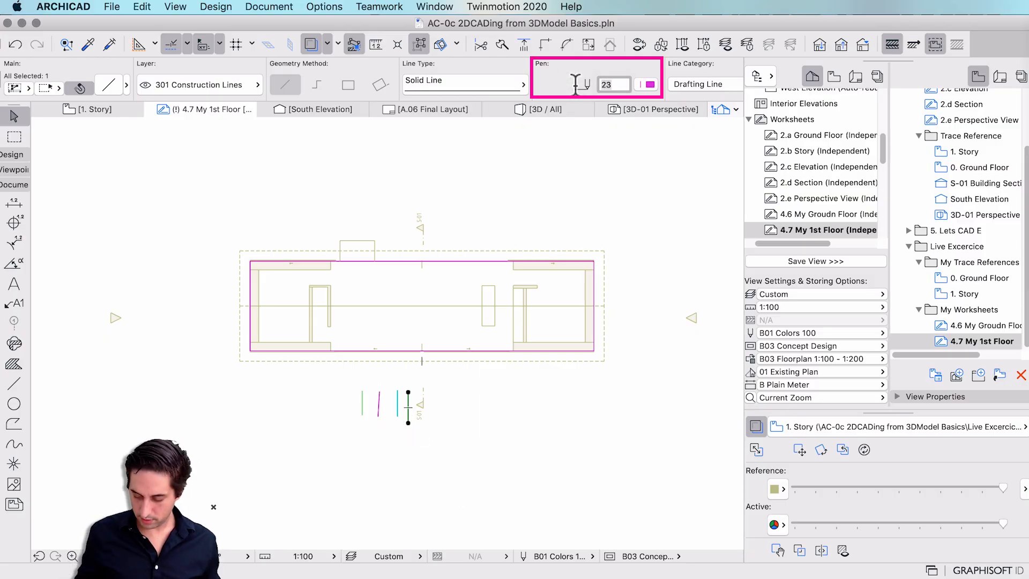
text(24)
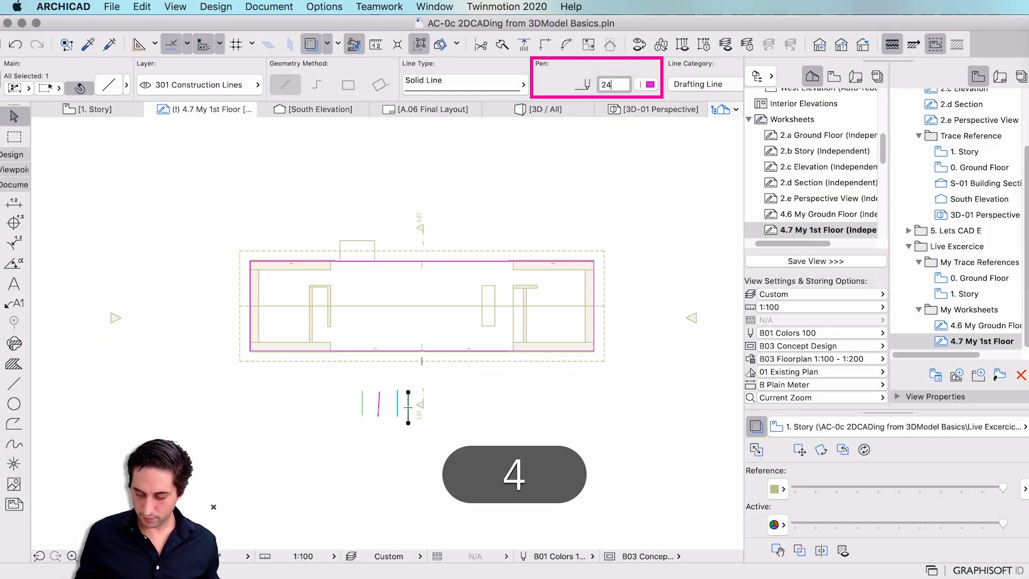
text(2)
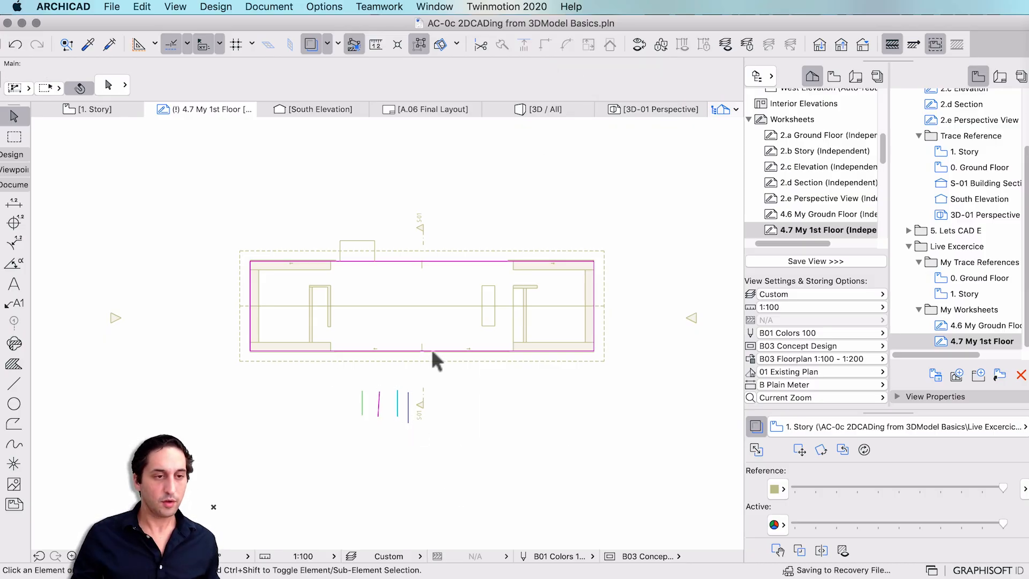
scroll(434, 351, up, 2)
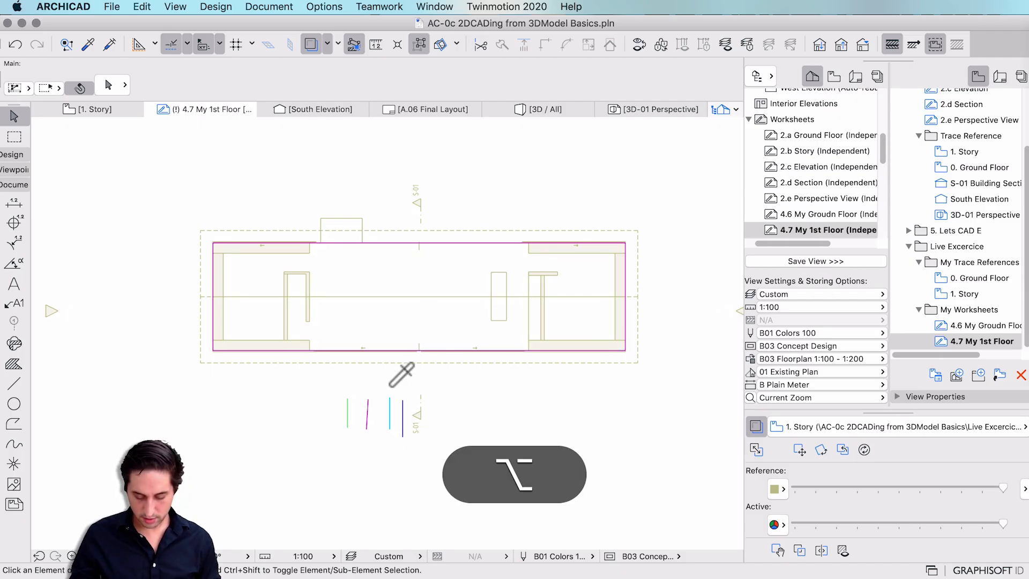
alt+click(403, 405)
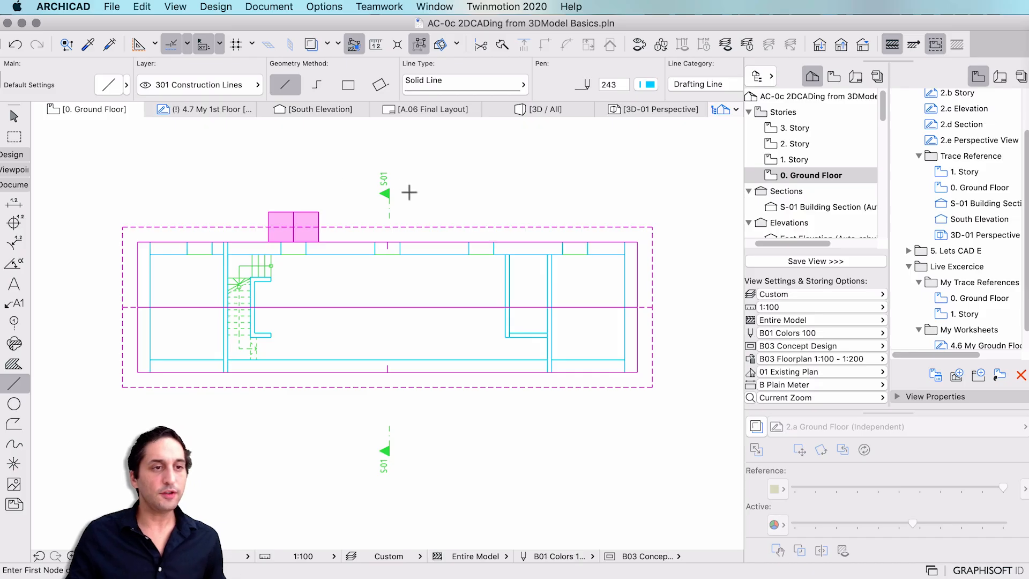
Zoom to fit the 0. Ground Floor plan and expand the Toolbox's section, elevation and camera tools.
scroll(392, 225, down, 5)
scroll(364, 225, up, 5)
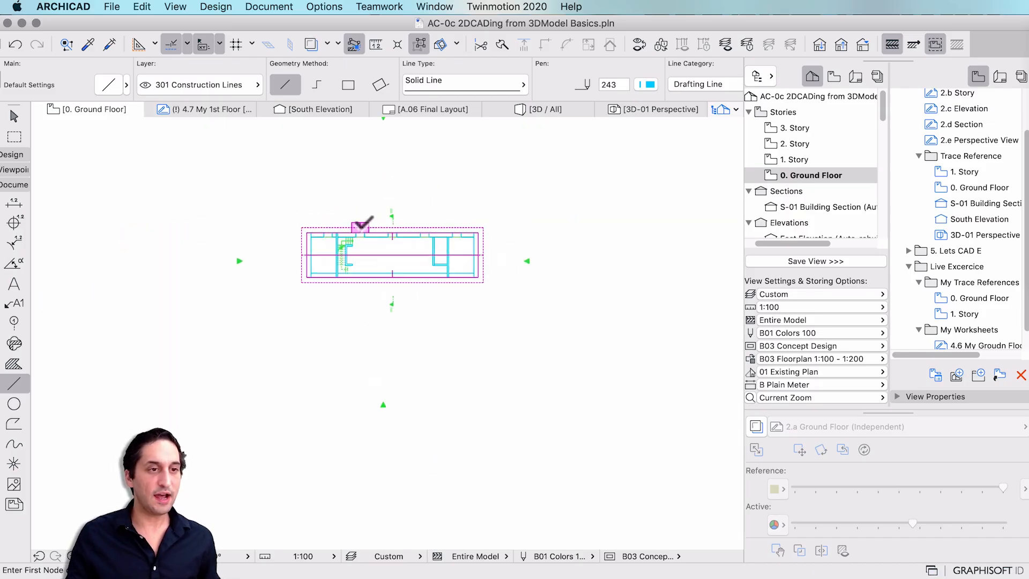
scroll(418, 211, up, 3)
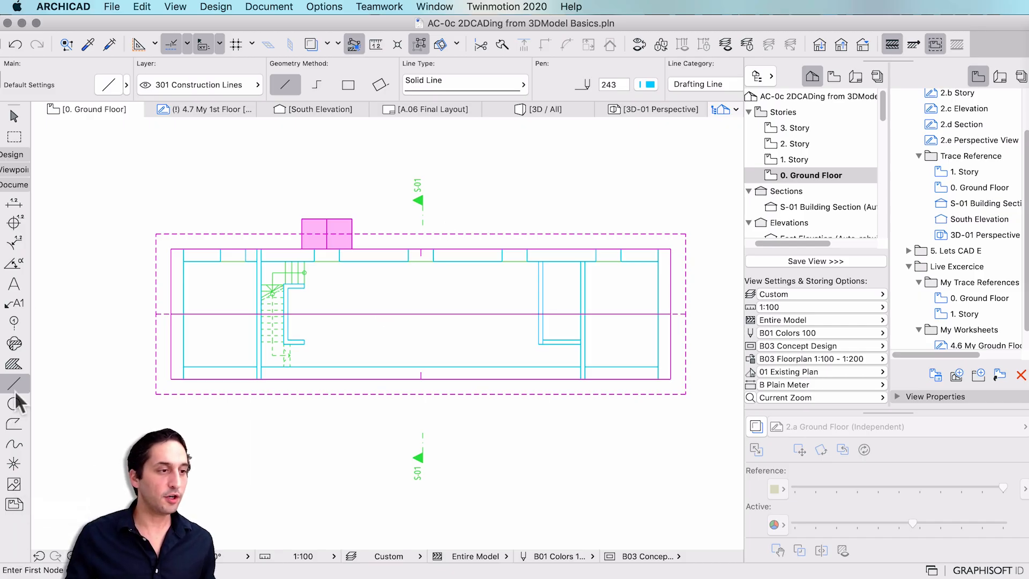
click(15, 169)
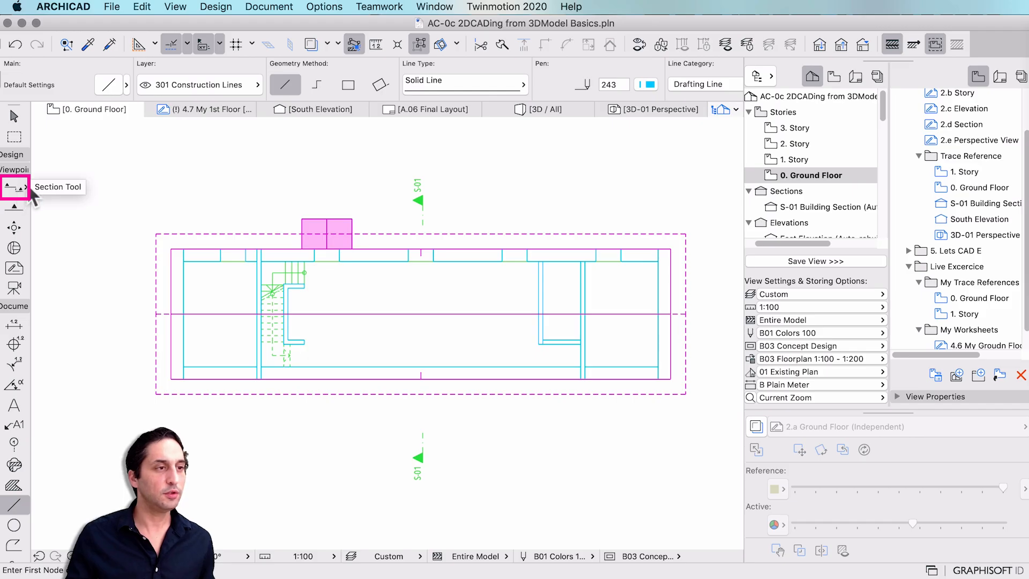
Draw a vertical B Section line, S-06, from above to below the plan's right half.
click(16, 188)
click(26, 188)
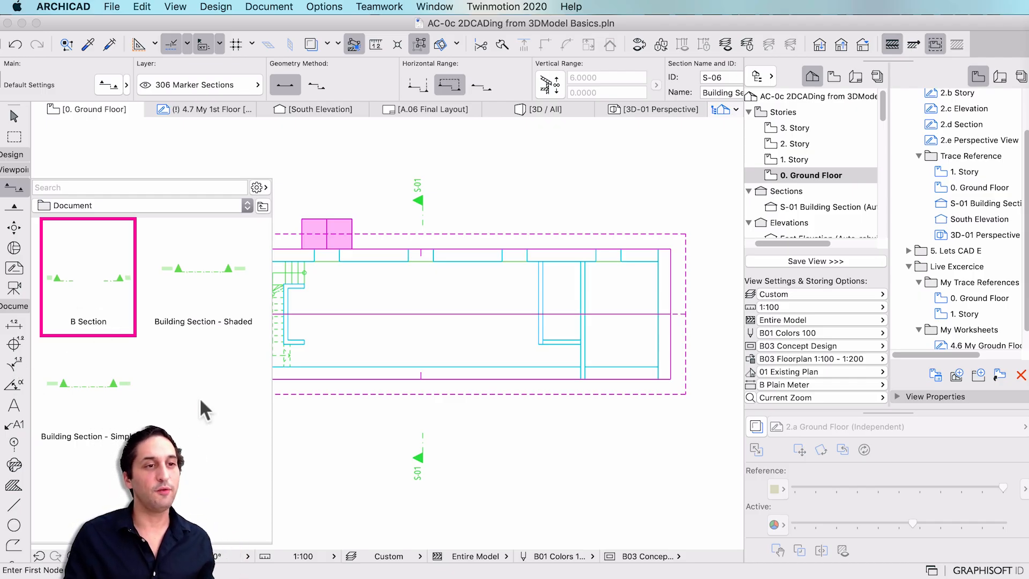
click(79, 285)
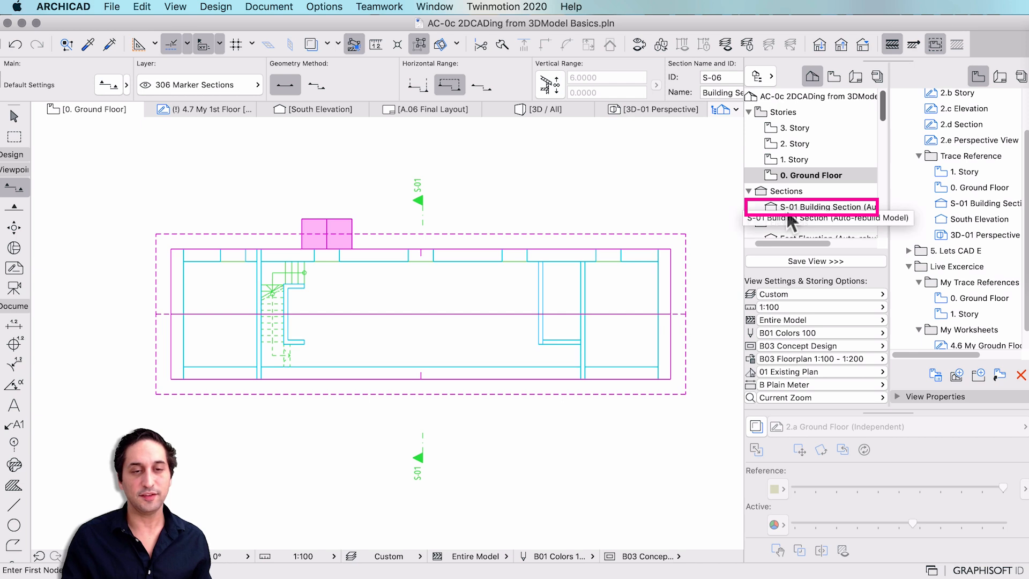
click(494, 192)
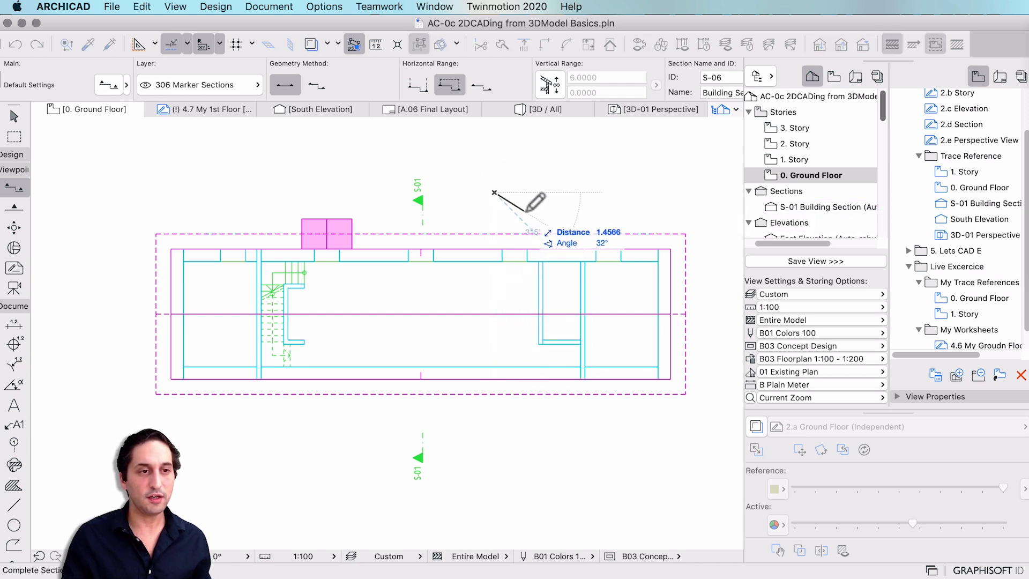
key(Escape)
click(516, 191)
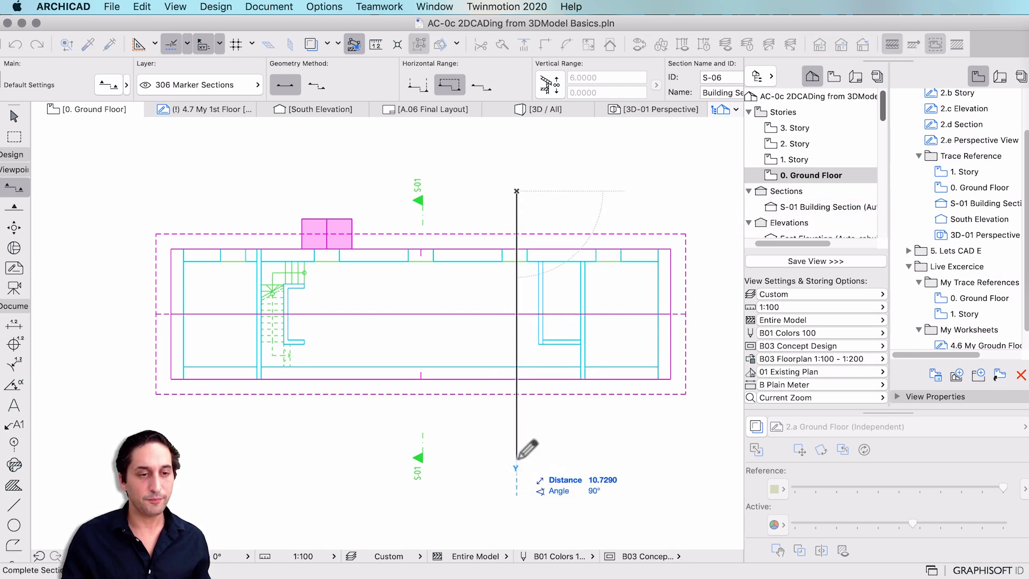
click(522, 465)
click(471, 307)
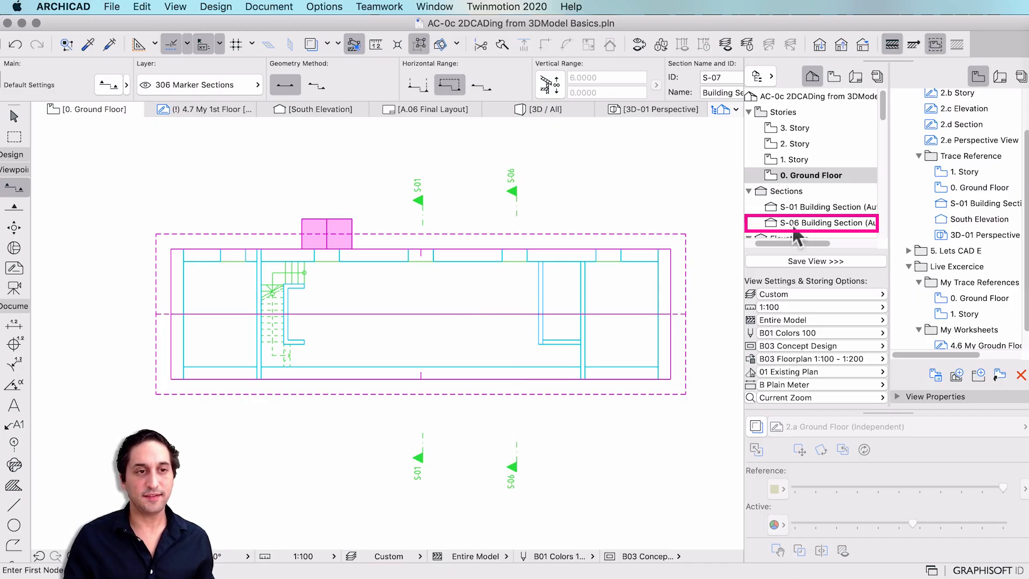
Stretch the S-06 section's depth boundary left beyond the building's left edge.
key(Escape)
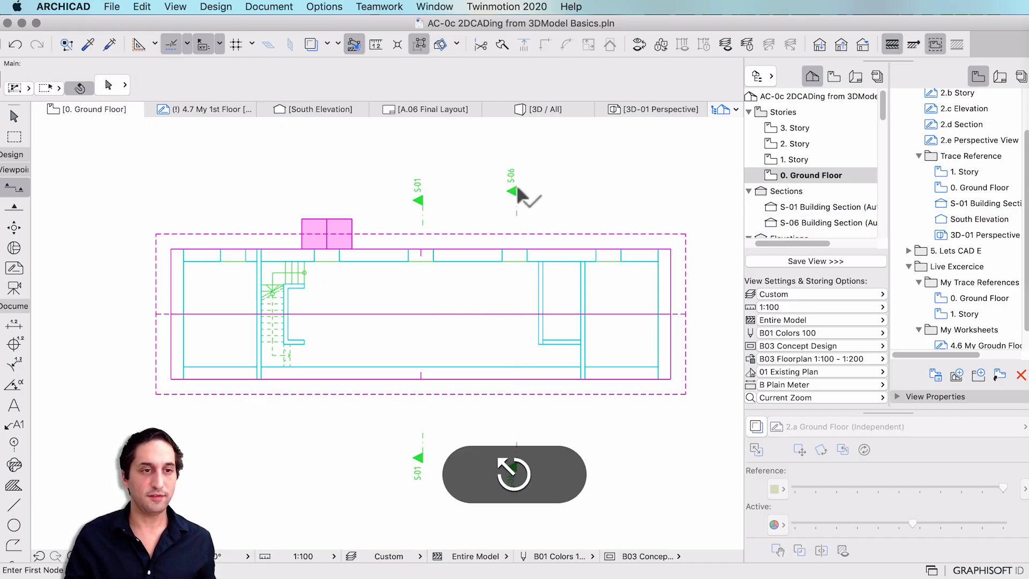
click(516, 191)
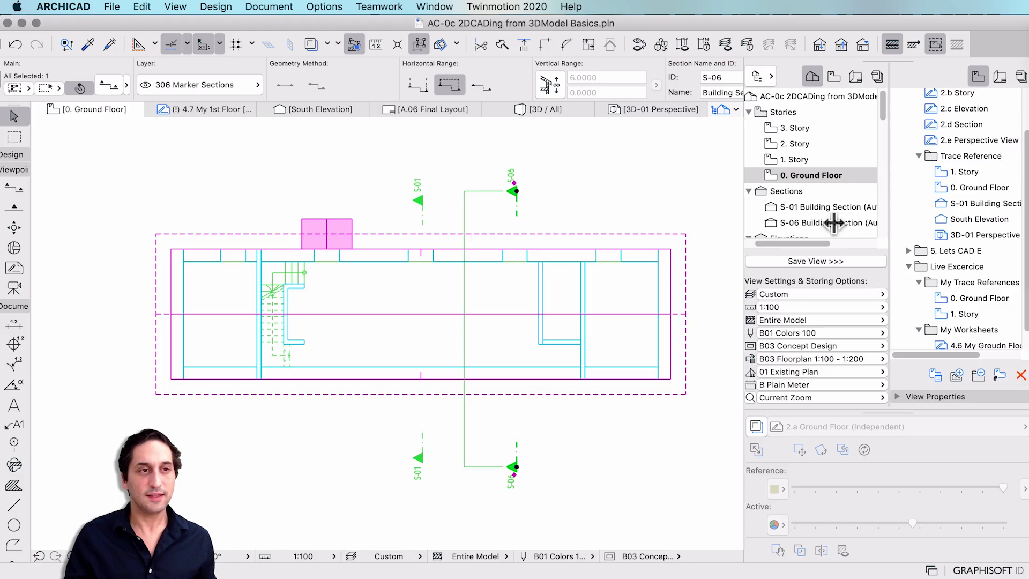
key(Escape)
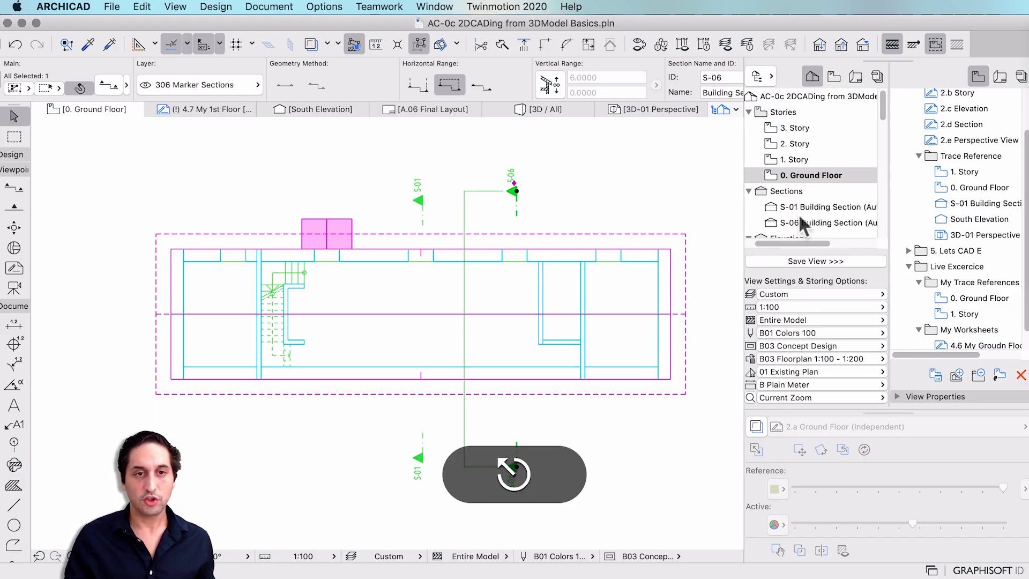
click(799, 221)
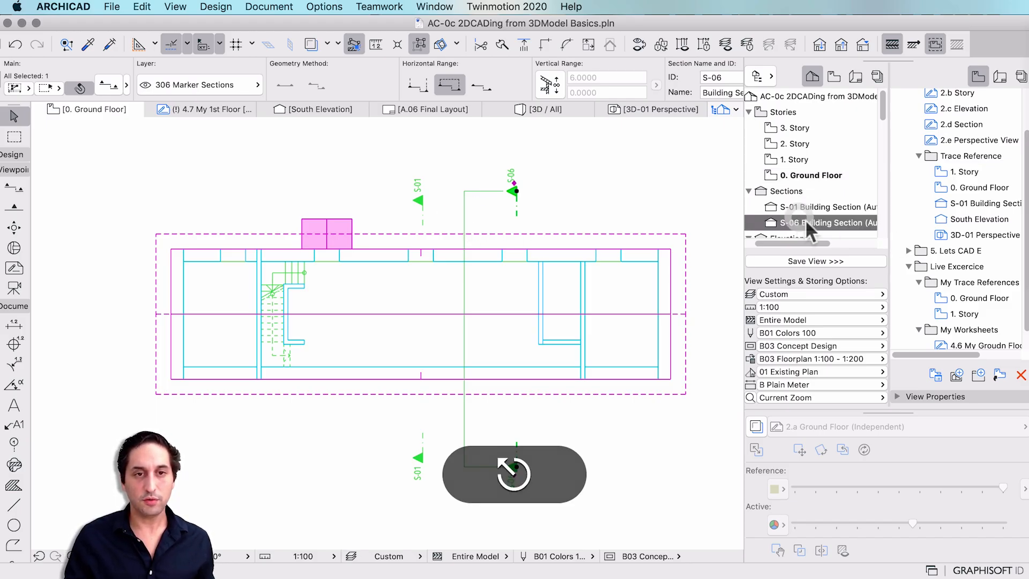
click(464, 213)
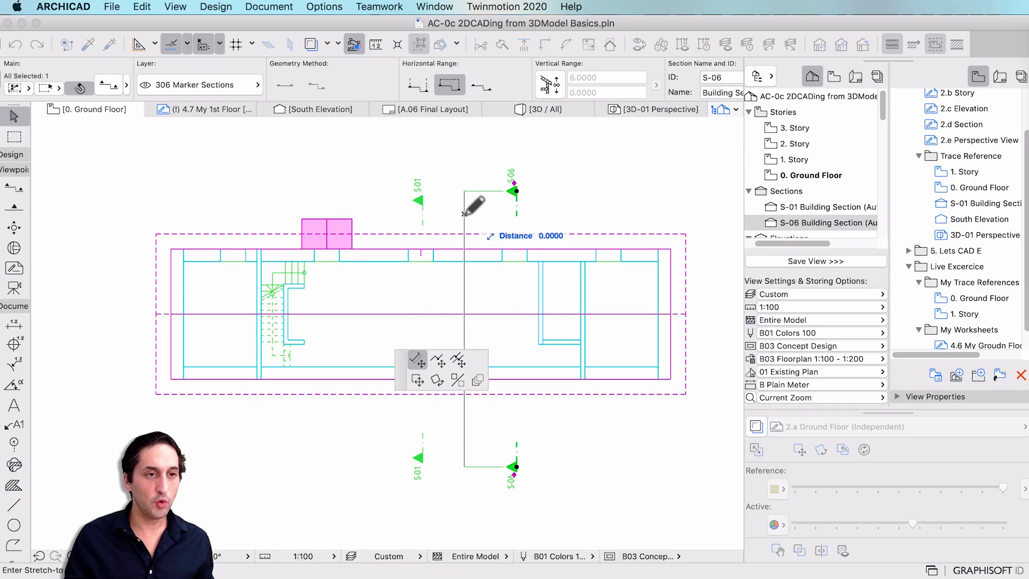
click(142, 222)
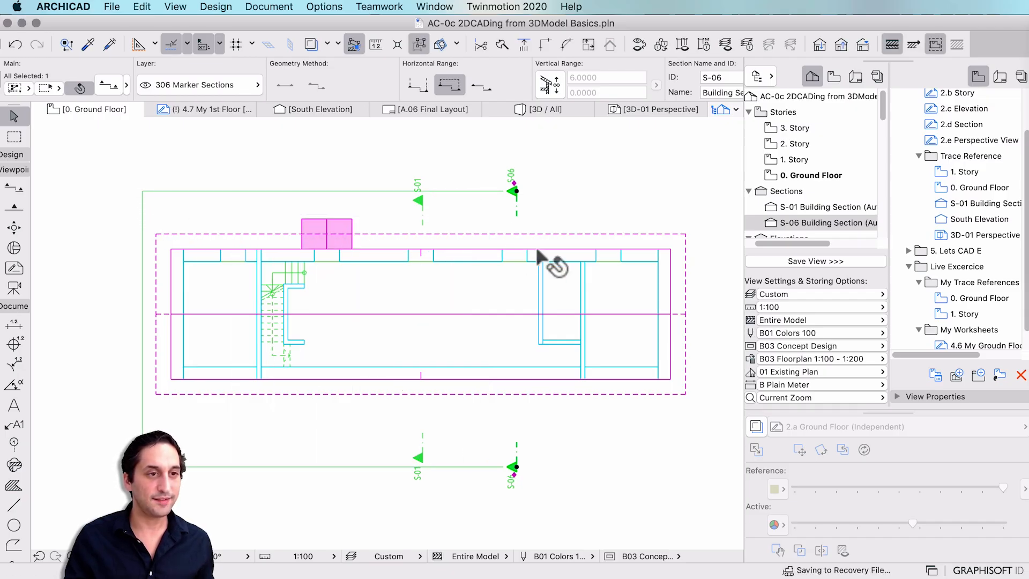
click(421, 202)
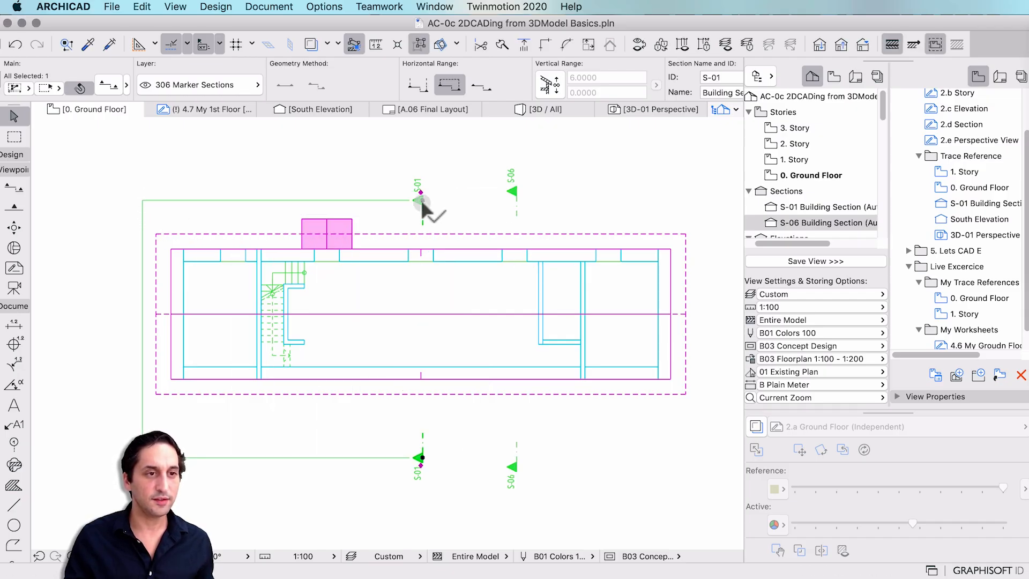
click(516, 194)
Display the S-06 Building Section view with the Navigator's Pen Set list showing.
double_click(825, 222)
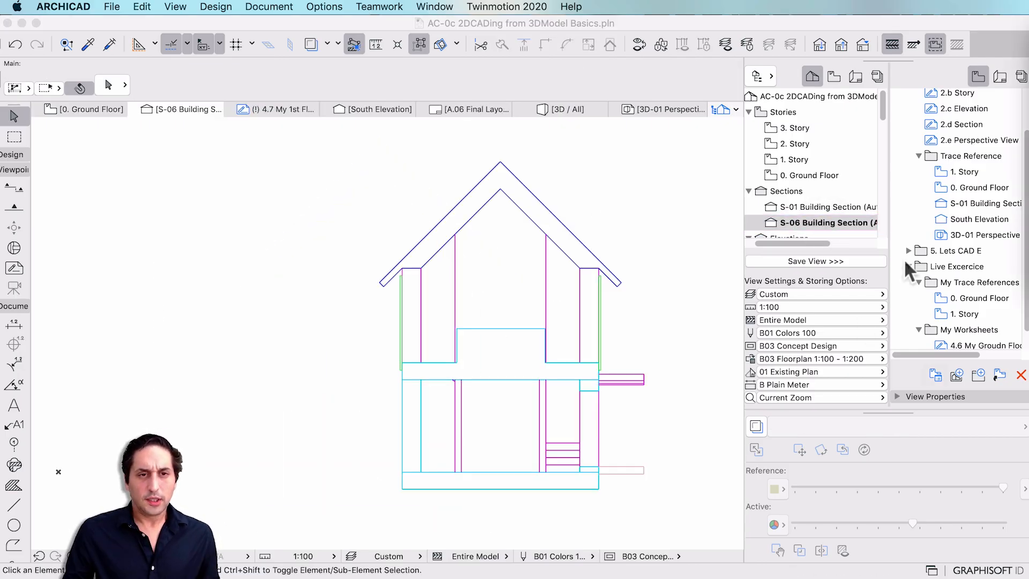
click(805, 326)
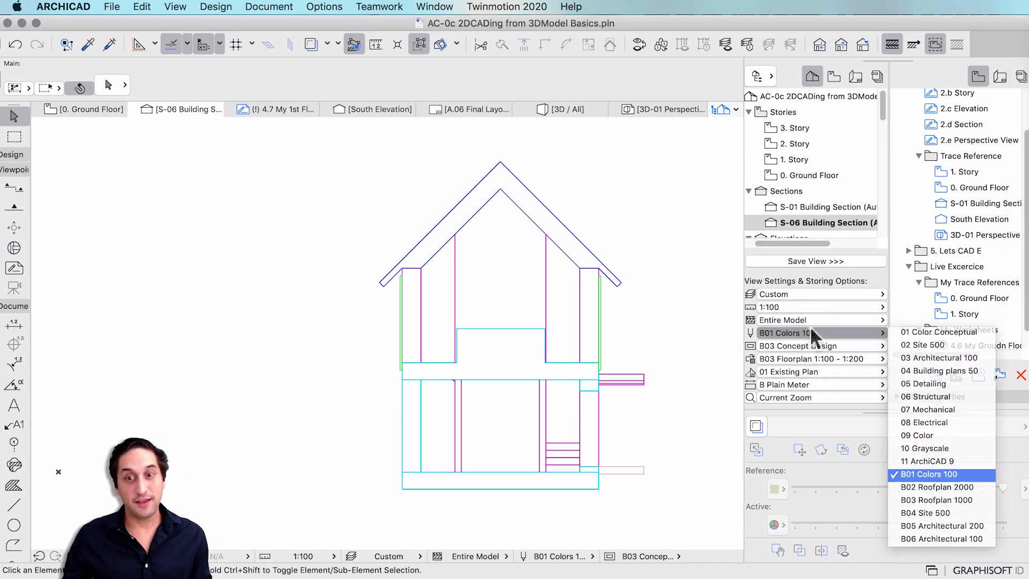
click(809, 332)
click(810, 333)
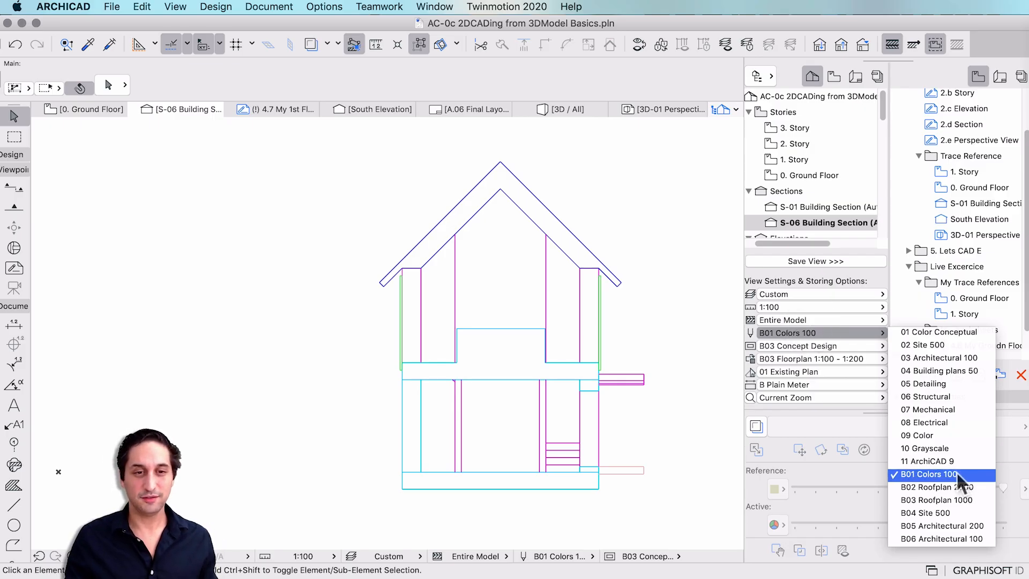
Apply the B06 Architectural 100 pen set and save the S-06 view into My Trace References.
click(965, 538)
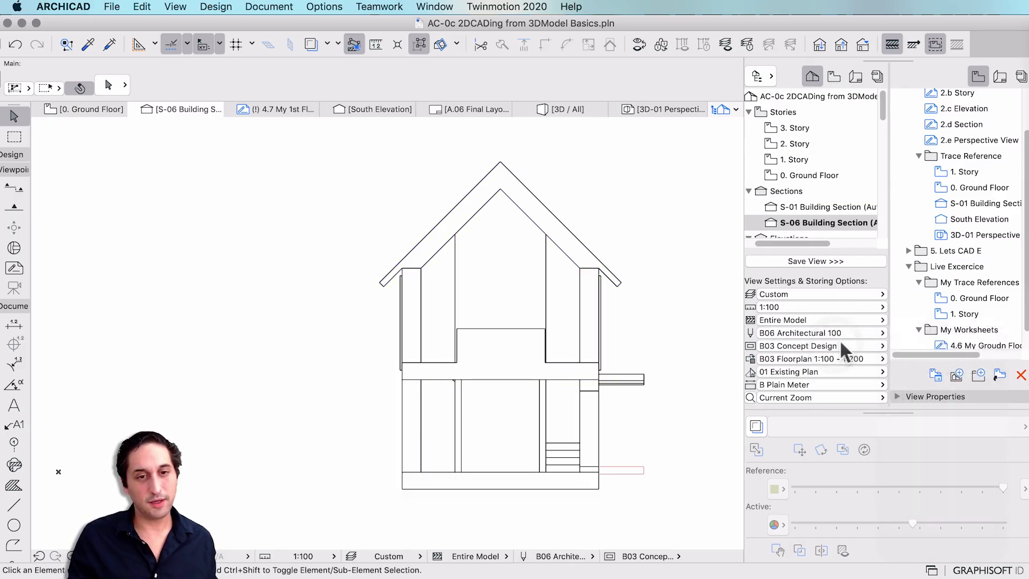
scroll(322, 349, down, 2)
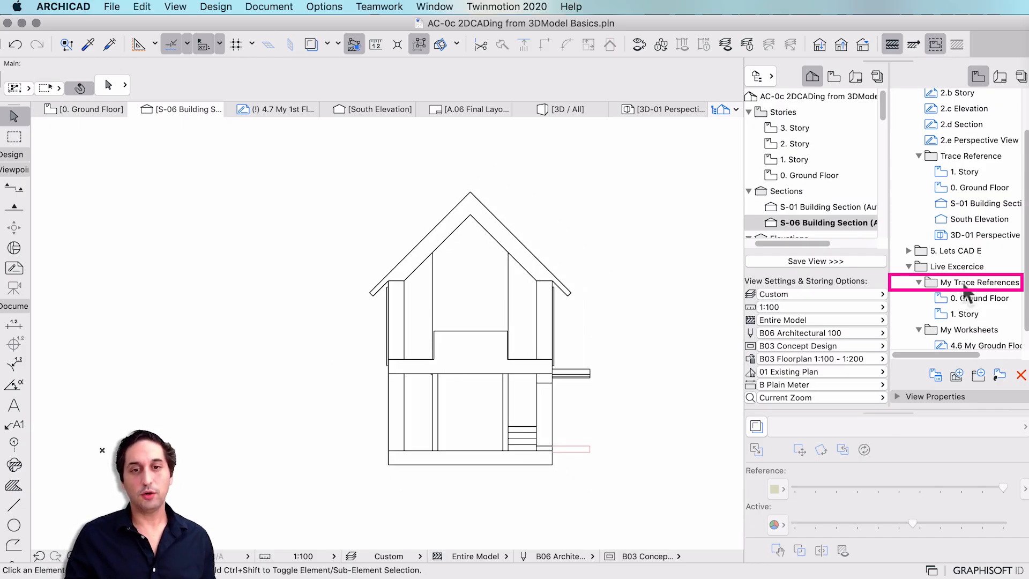
click(991, 281)
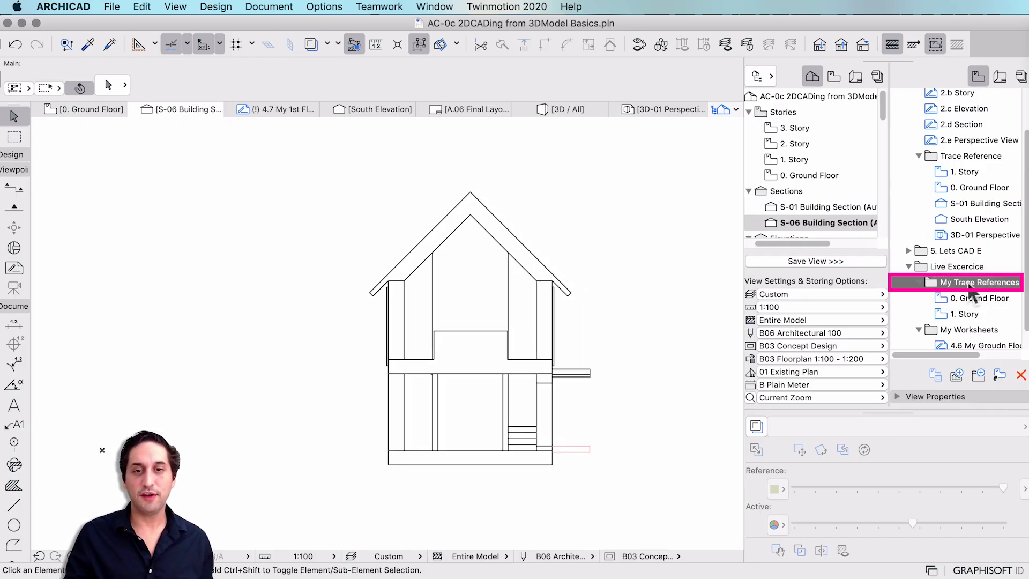
click(781, 261)
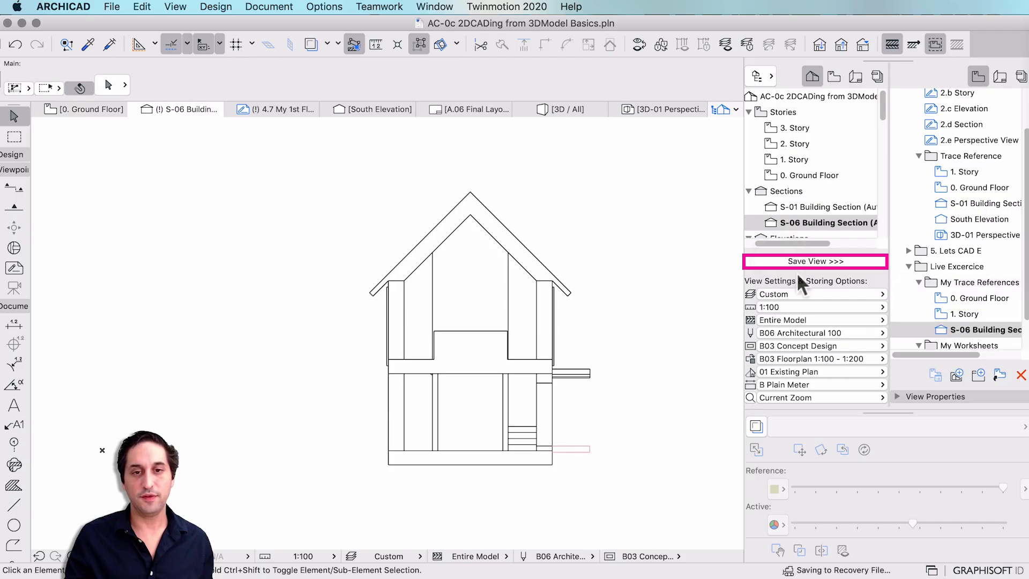
scroll(957, 327, right, 5)
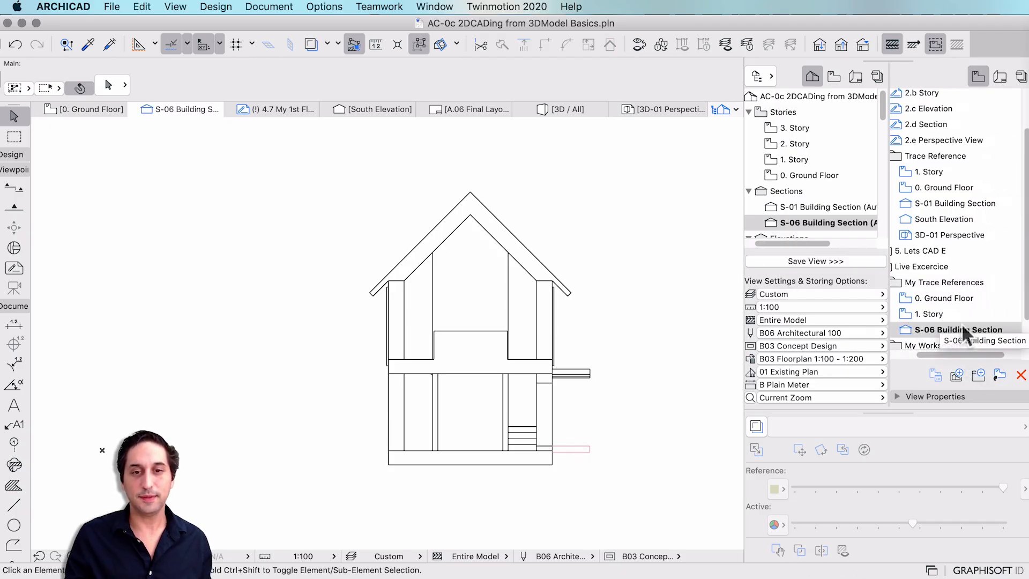
scroll(963, 323, left, 4)
scroll(970, 305, down, 3)
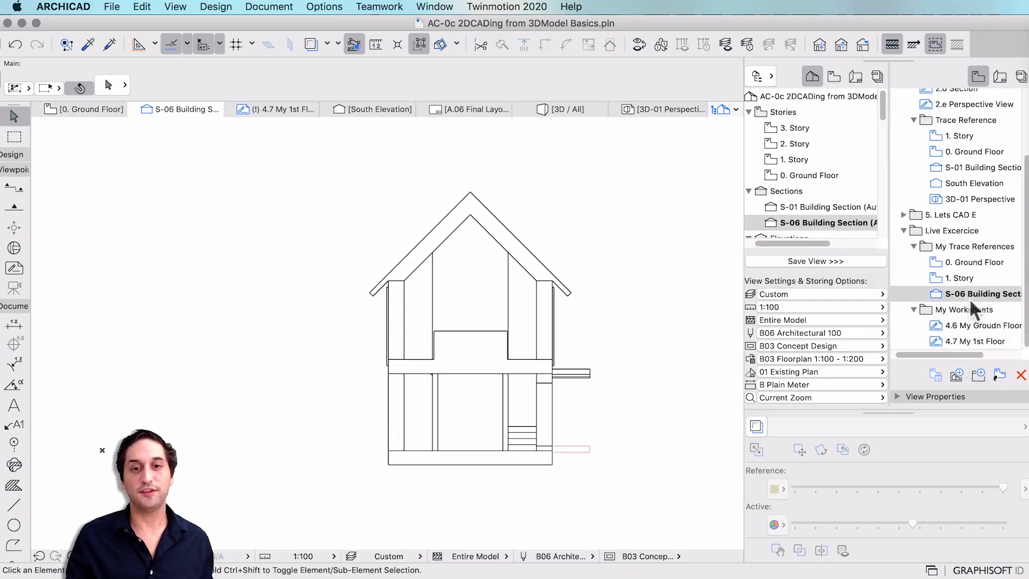
scroll(804, 187, down, 3)
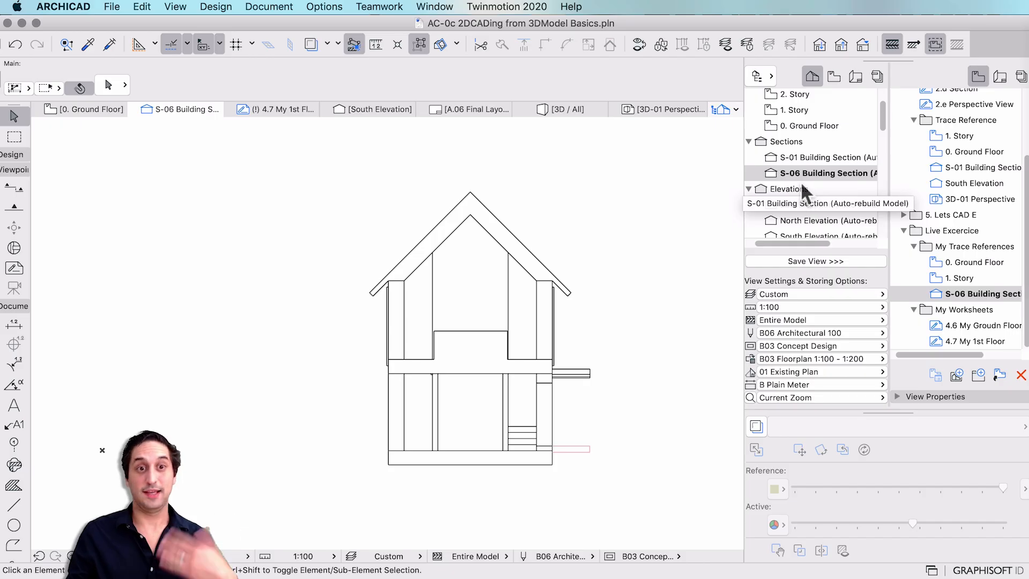
scroll(802, 182, down, 5)
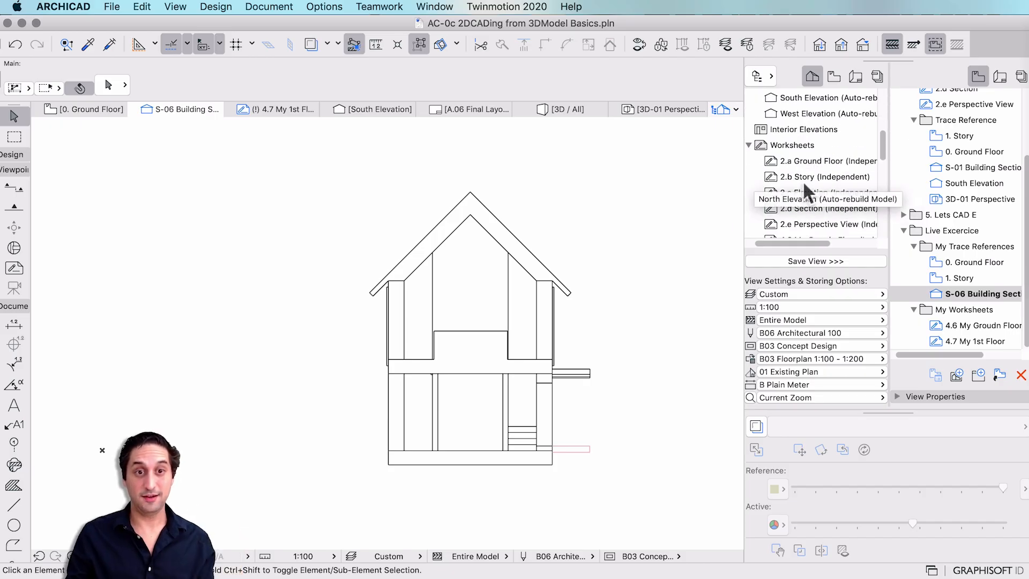
Create a new independent worksheet named 4.8 My Section.
right_click(809, 144)
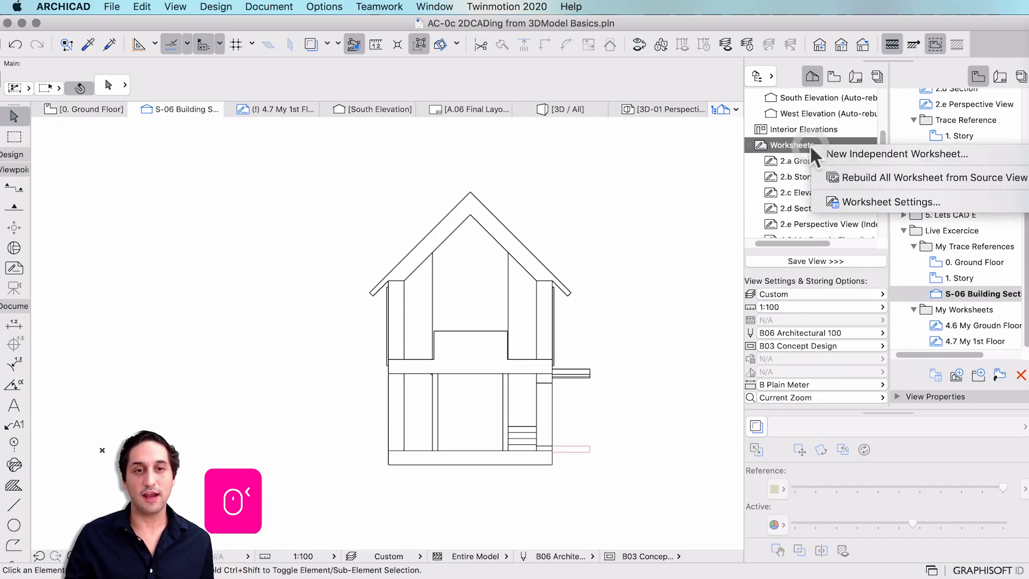
click(819, 156)
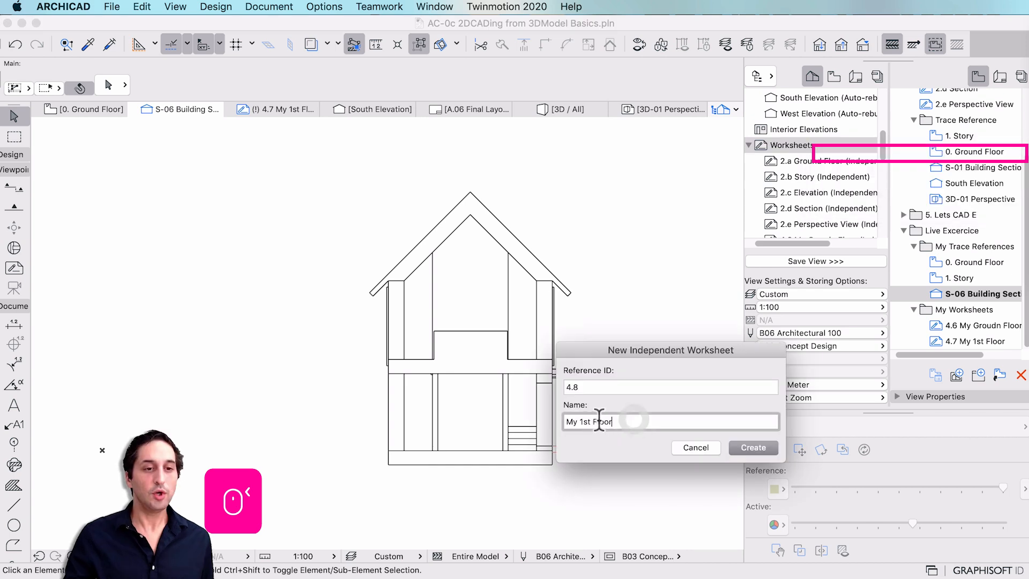
drag(579, 421, 686, 413)
text(Section)
key(Return)
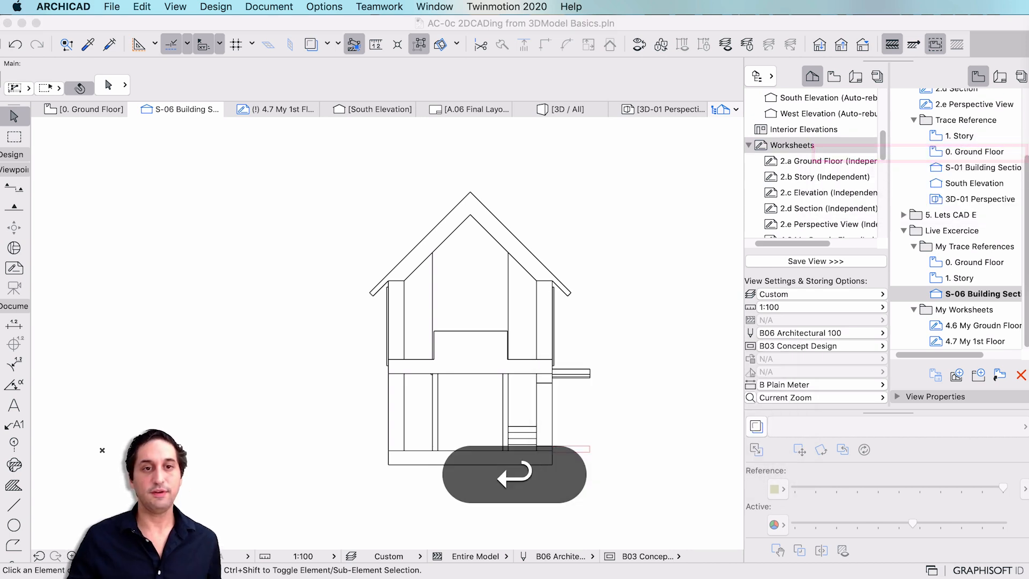
scroll(837, 196, down, 2)
click(802, 189)
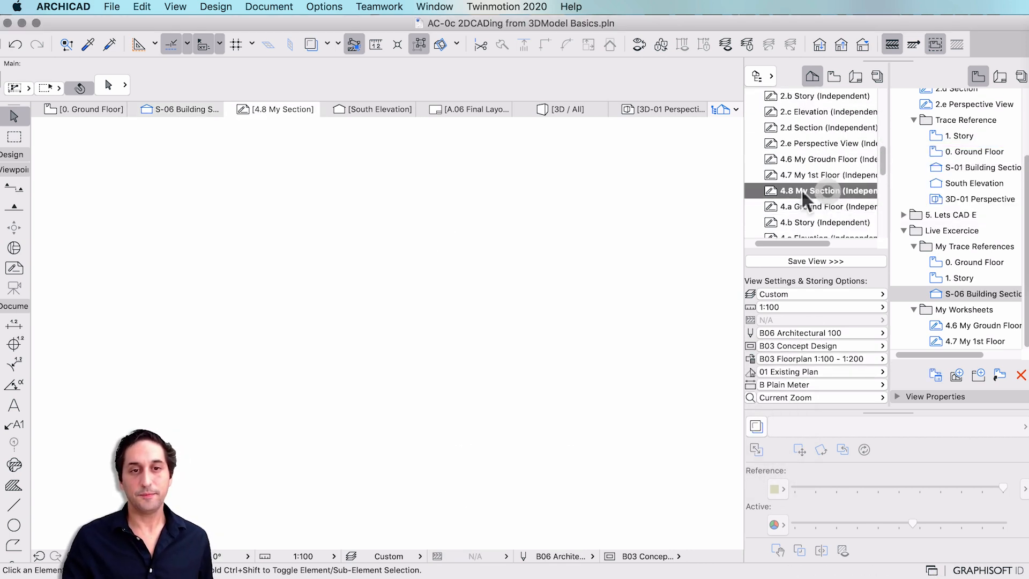
key(Escape)
Show the saved S-06 Building Section view as a trace reference.
right_click(968, 292)
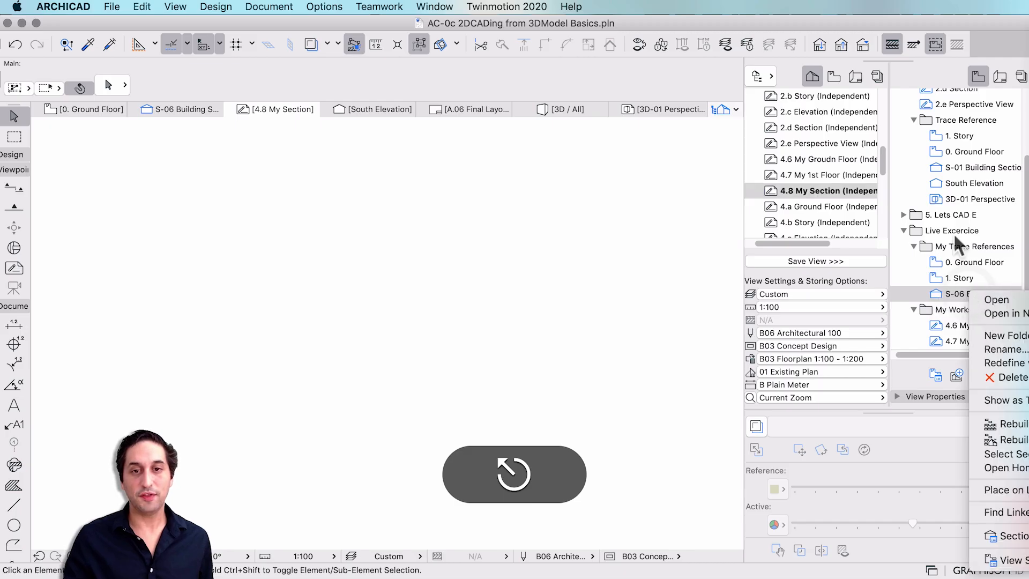
right_click(896, 287)
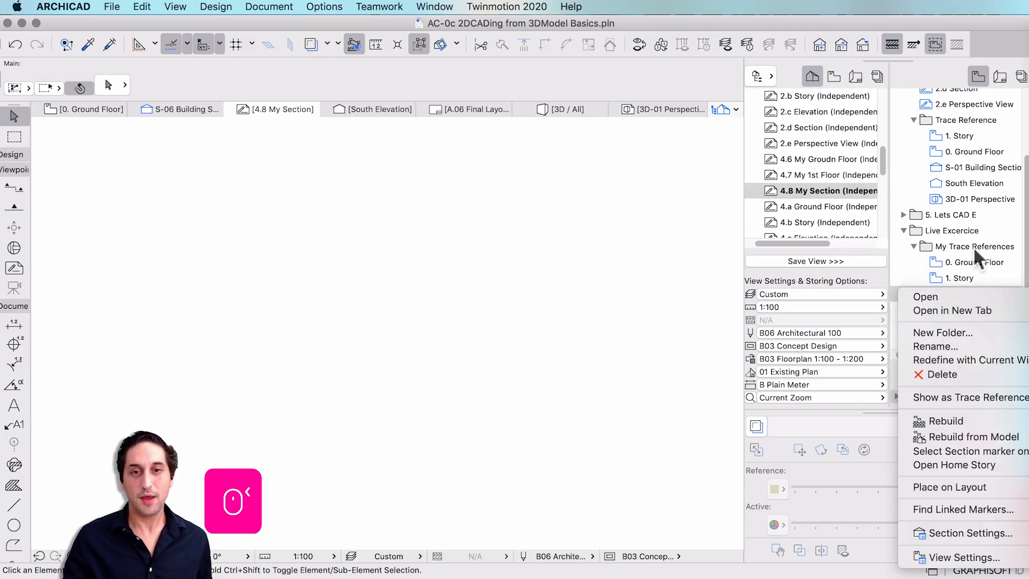
click(947, 397)
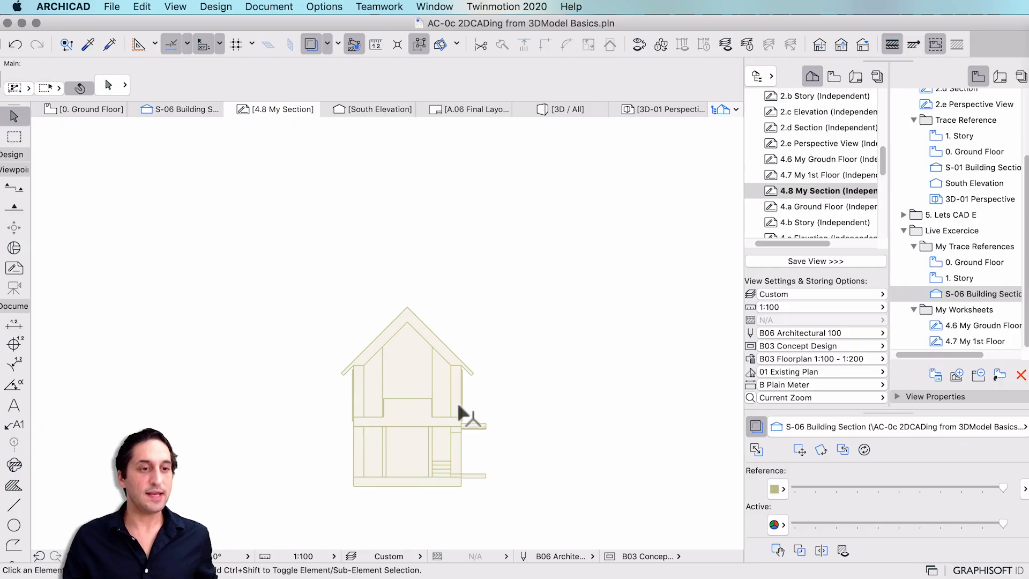
Trace the roof apex, roof slope and right eave with a continuous polyline.
mouse_move(454, 397)
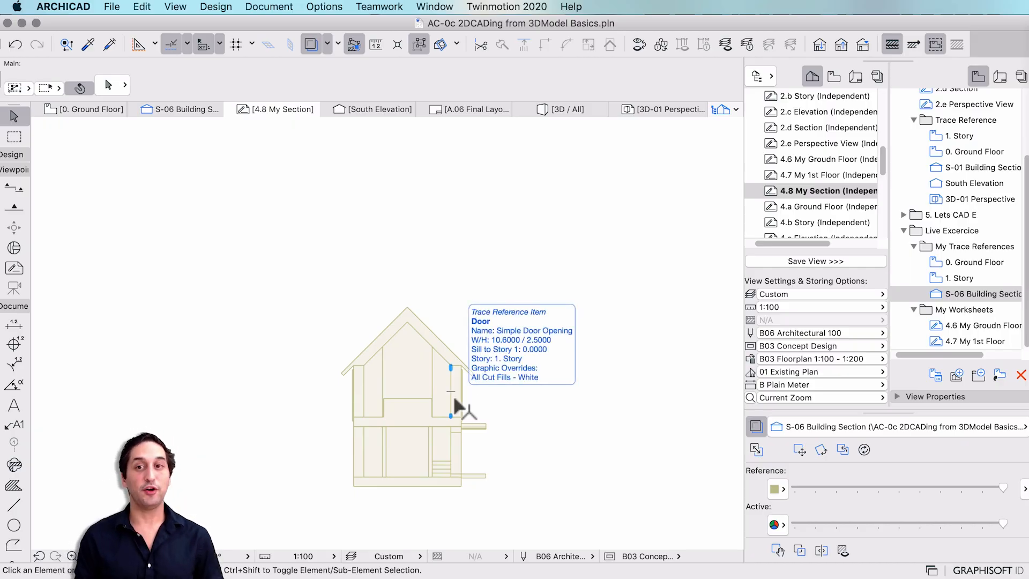
click(14, 545)
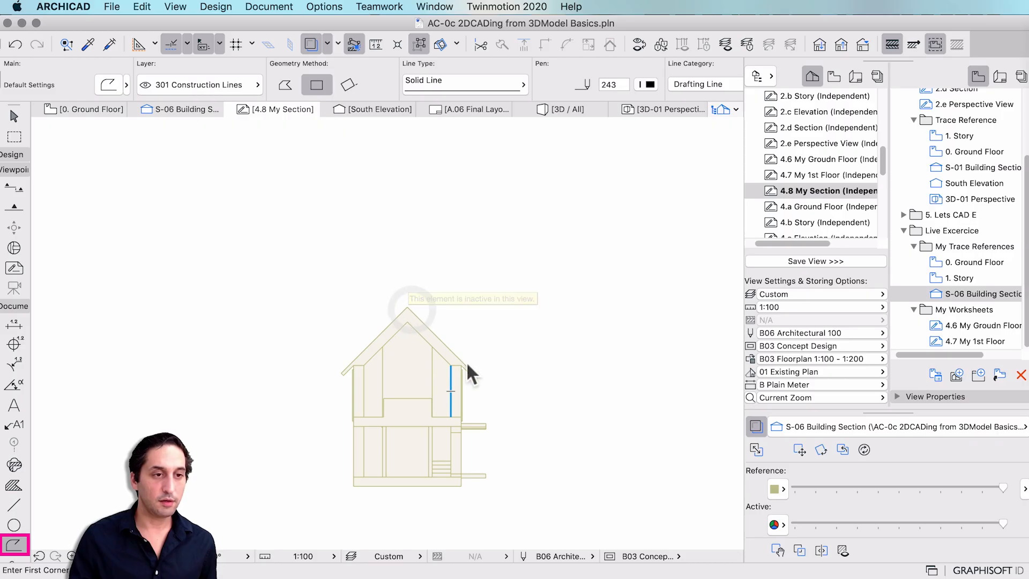
click(407, 307)
click(283, 85)
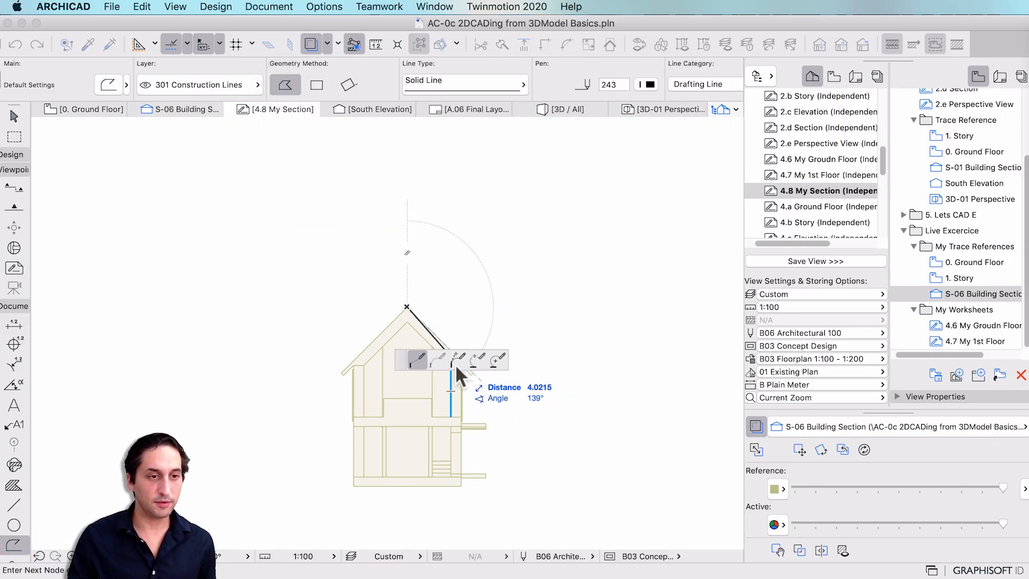
click(354, 360)
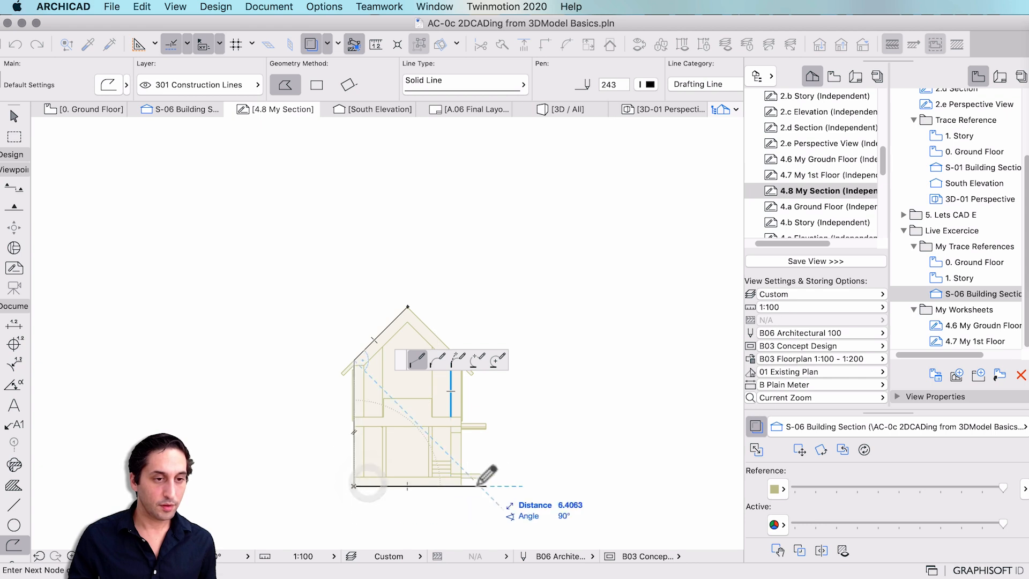
scroll(458, 328, up, 3)
click(454, 383)
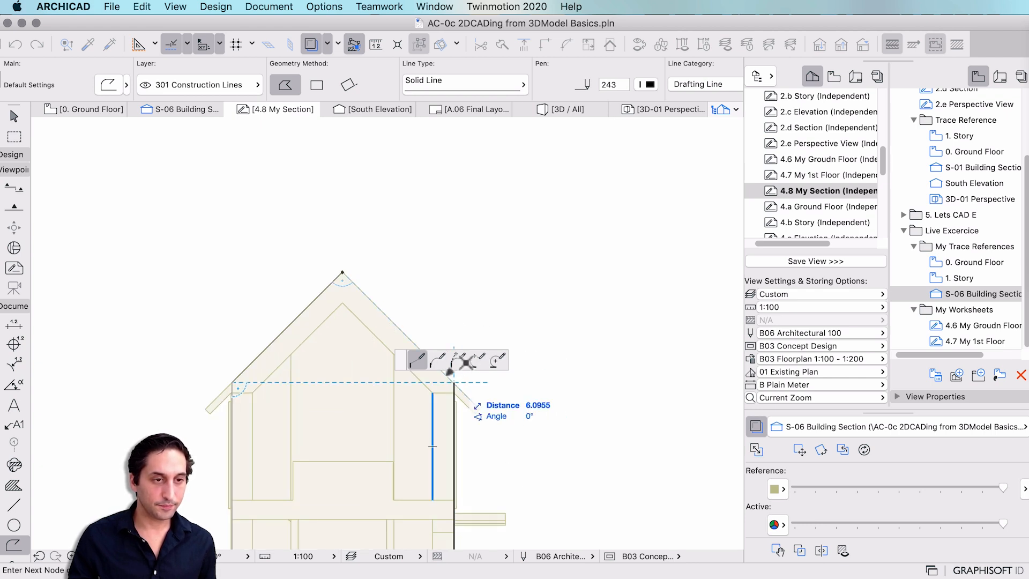
click(343, 272)
scroll(467, 262, down, 1)
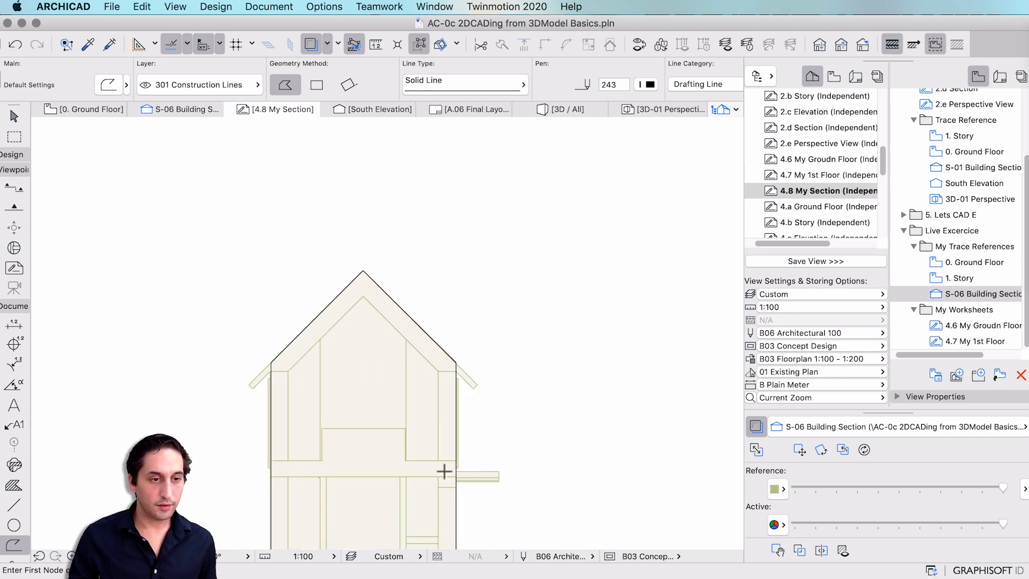
Add short line segments at the floor edge and the balcony level.
click(438, 460)
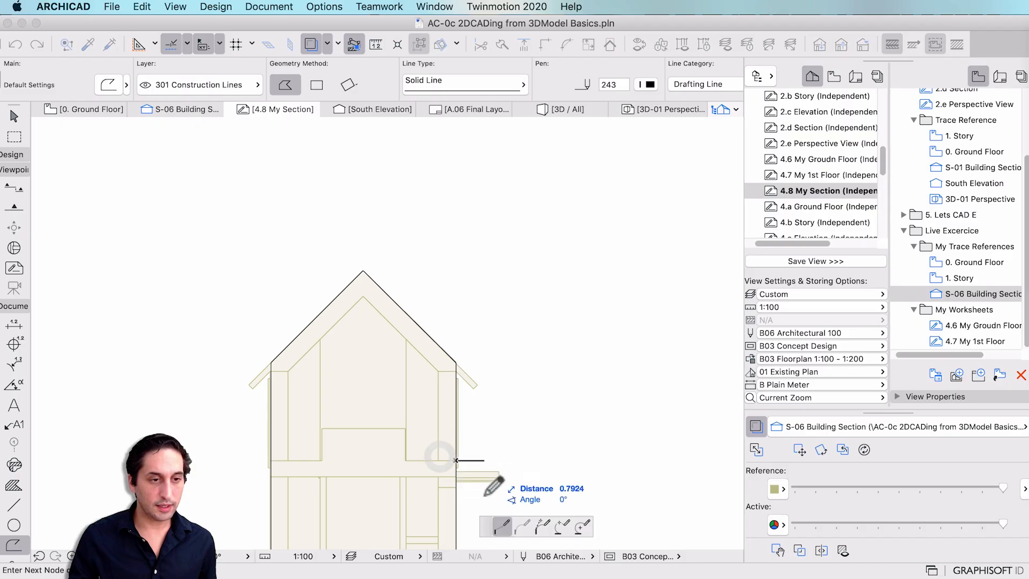
click(438, 460)
scroll(462, 292, down, 4)
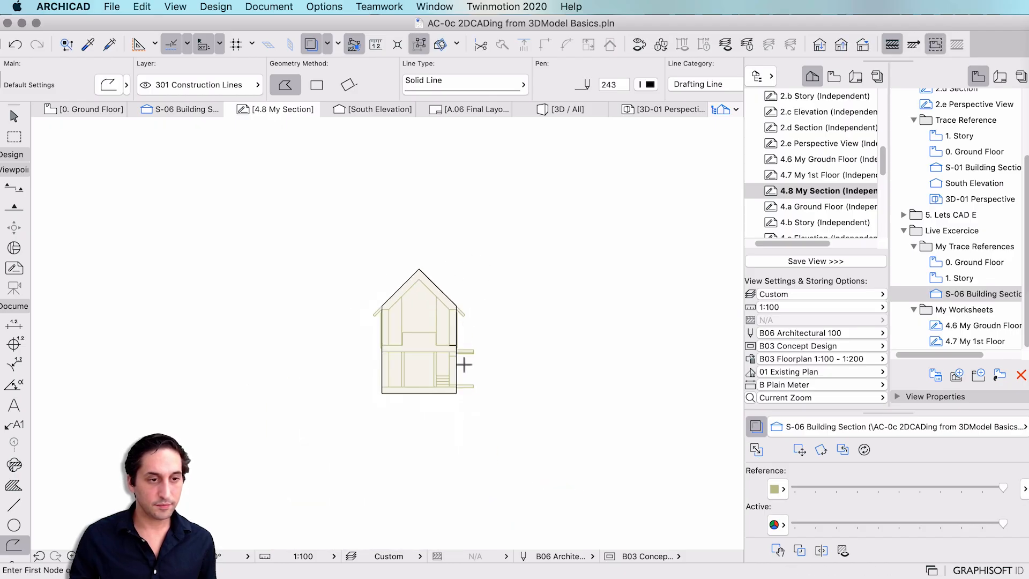
scroll(462, 370, up, 2)
click(456, 385)
double_click(448, 389)
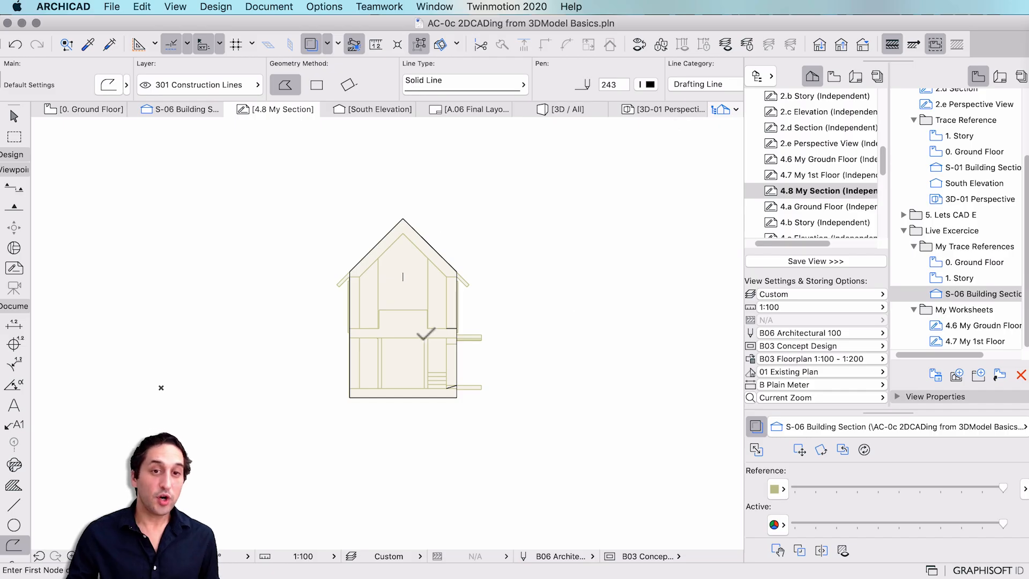
Save the traced worksheet as the 4.8 My Section view under My Worksheets.
click(959, 310)
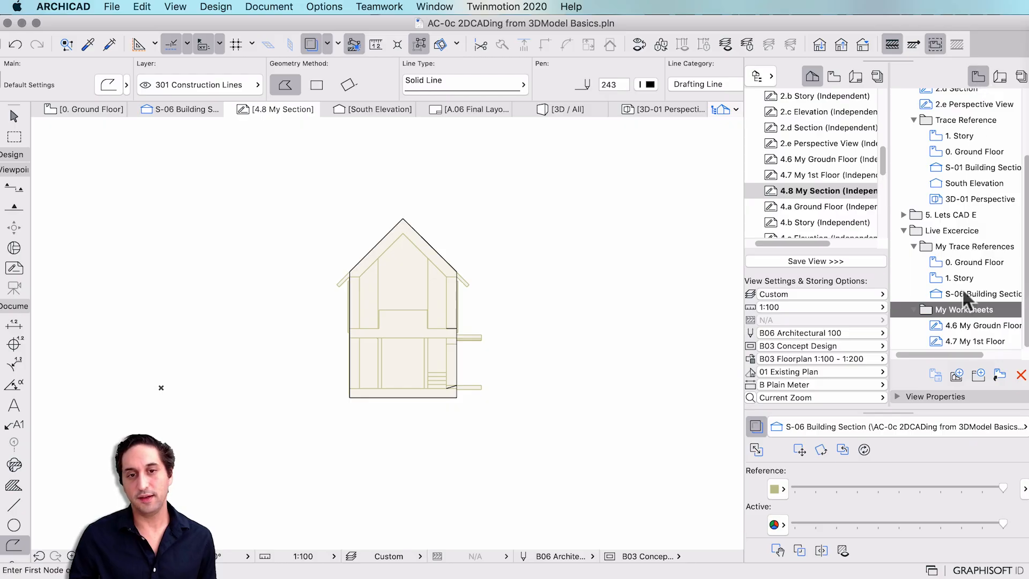
click(778, 262)
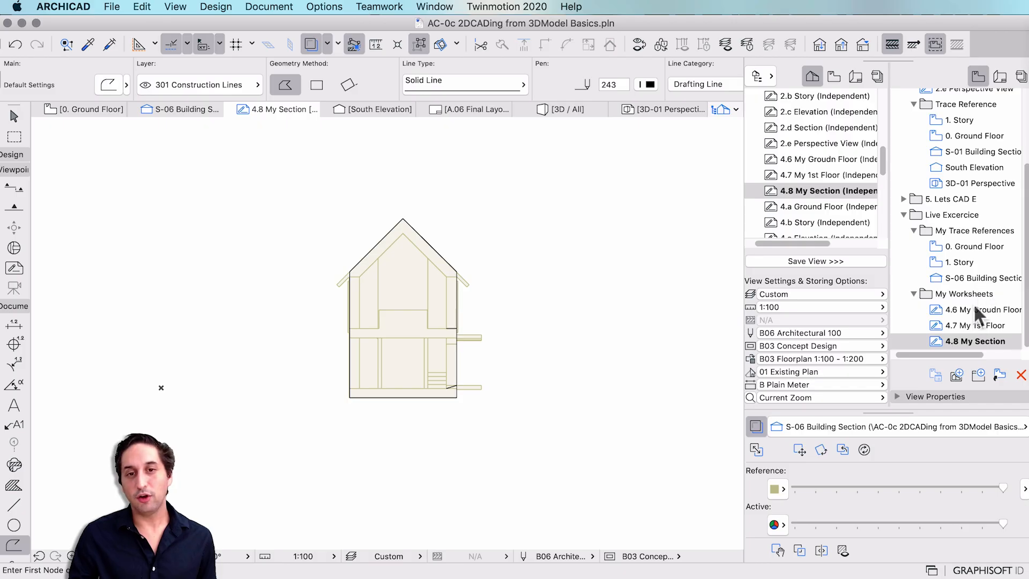
scroll(973, 269, up, 3)
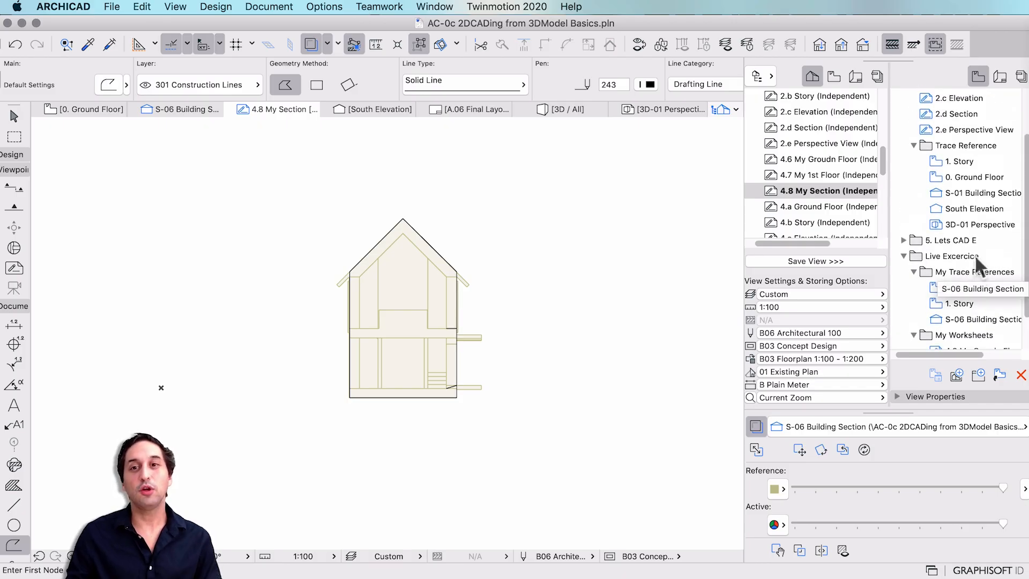
scroll(973, 251, up, 1)
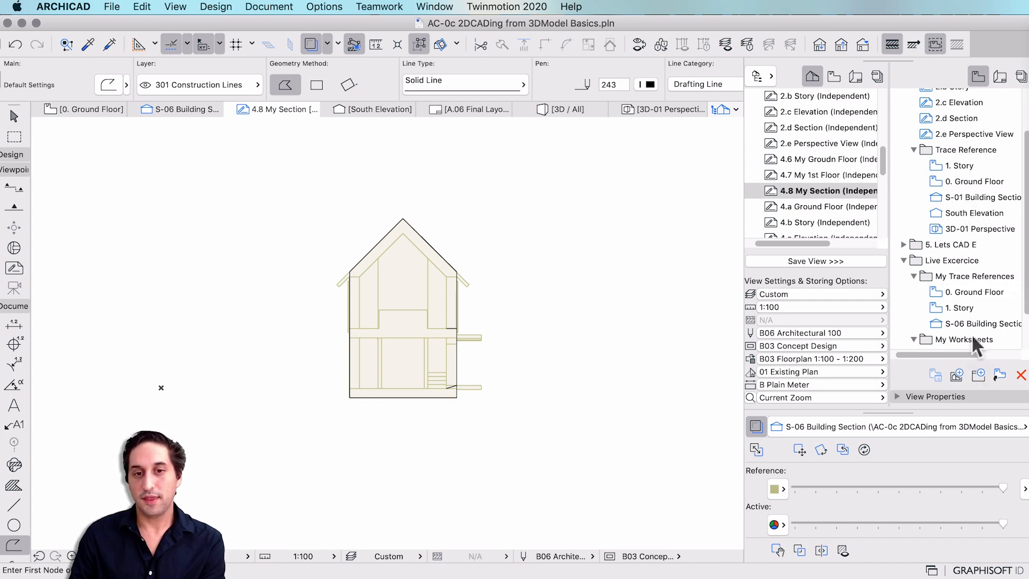
scroll(971, 337, down, 3)
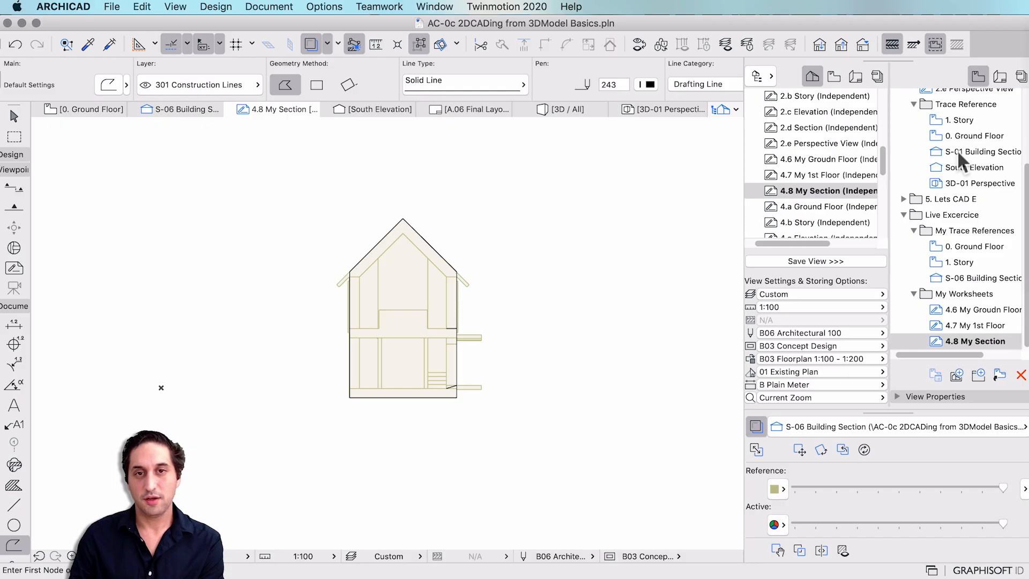
scroll(957, 149, up, 7)
Compare with the 2.d Section view, then switch to the S-06 Building Section view.
click(958, 176)
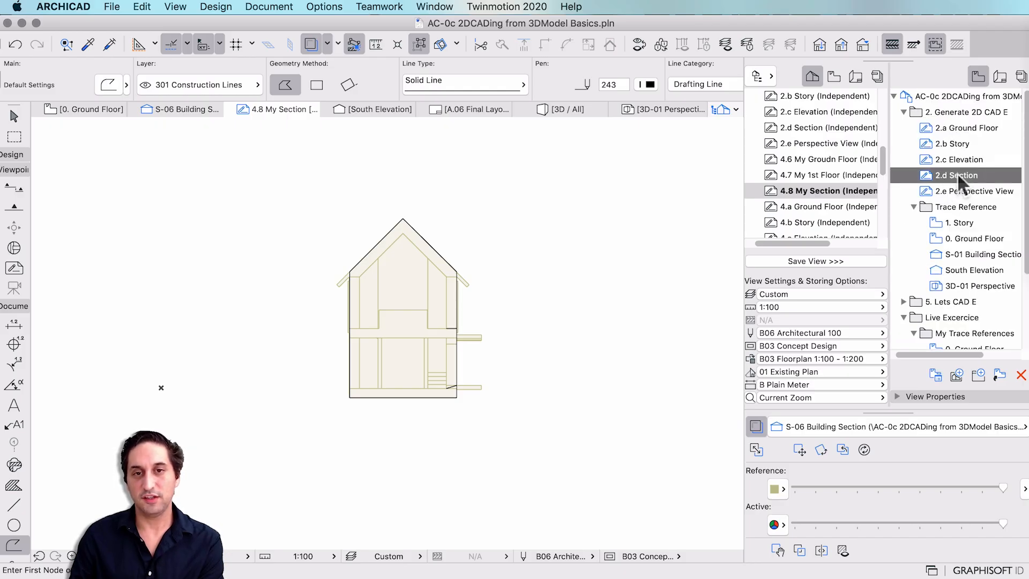
scroll(959, 172, down, 4)
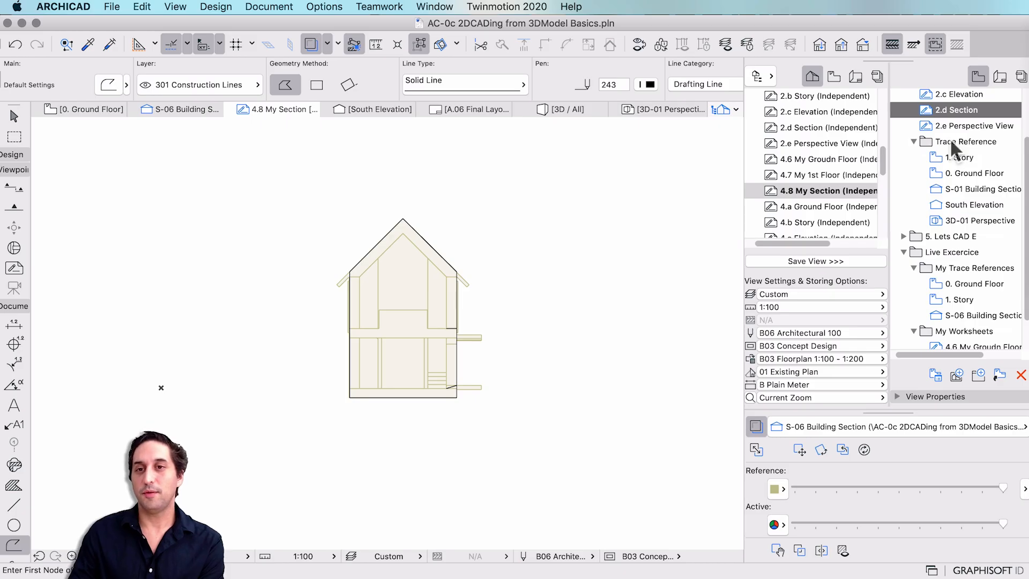
scroll(957, 142, down, 1)
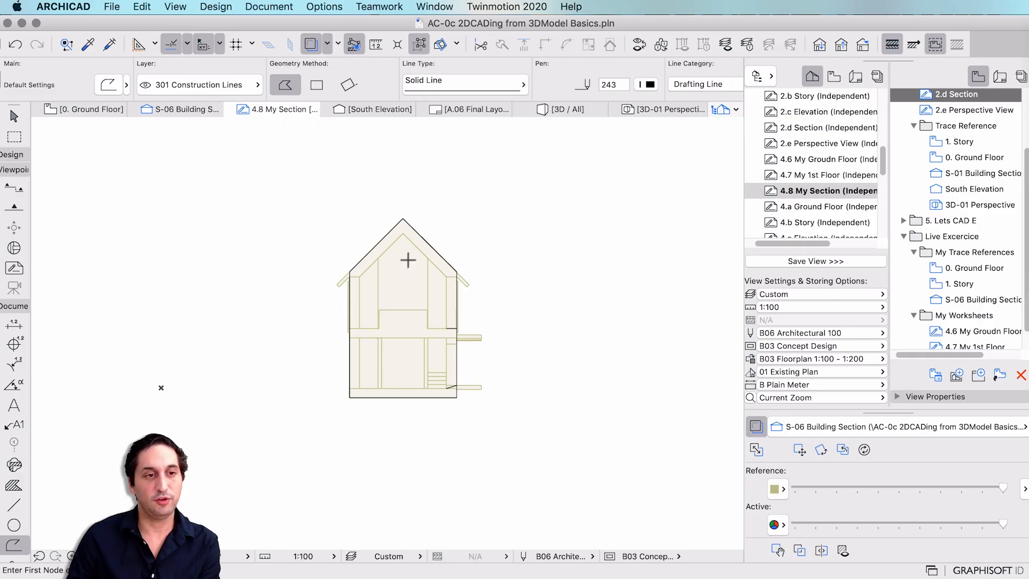
scroll(950, 236, down, 2)
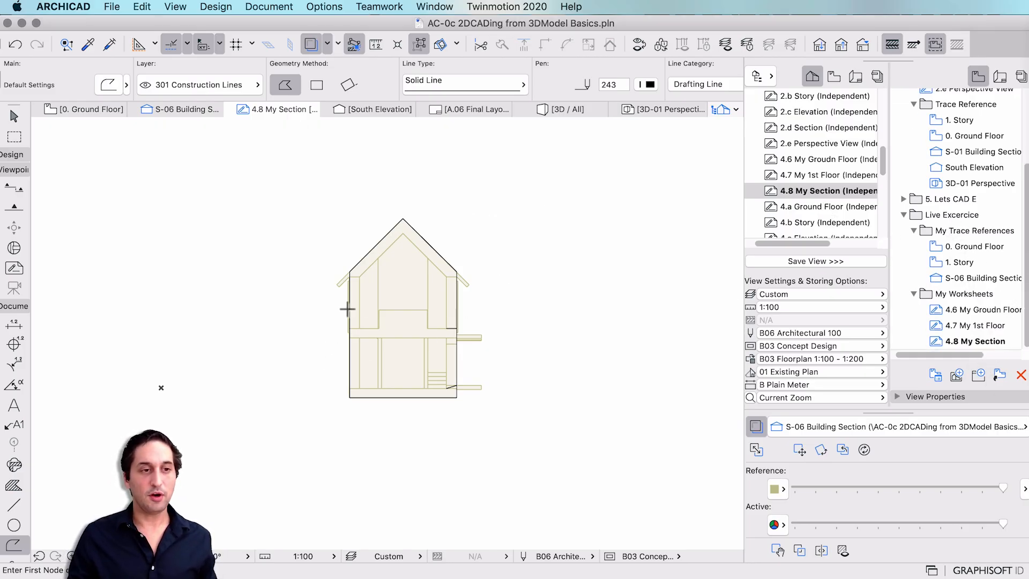
double_click(965, 278)
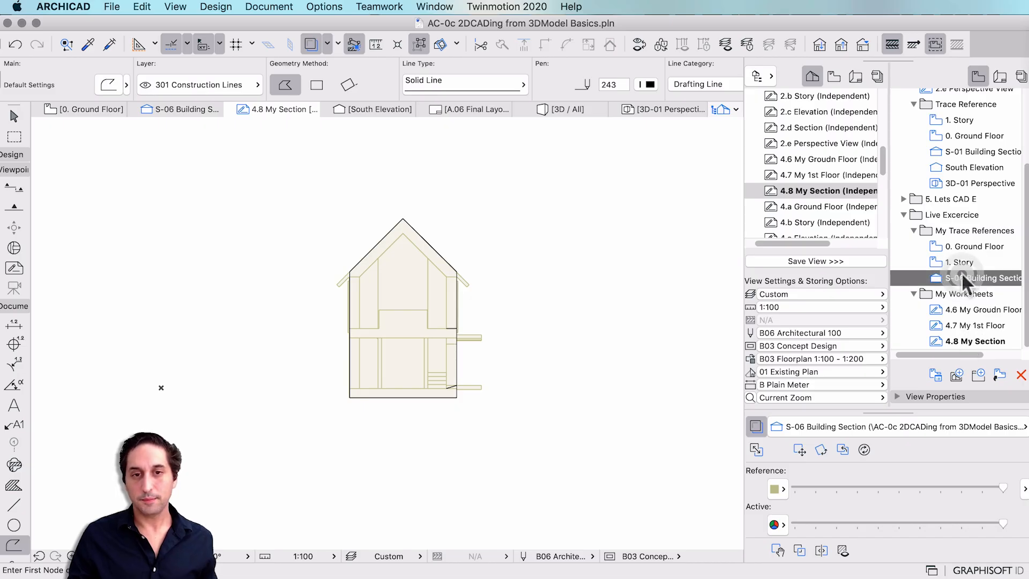
Capture the house section as a region screenshot and enlarge it in Markup.
key(shift+super+4)
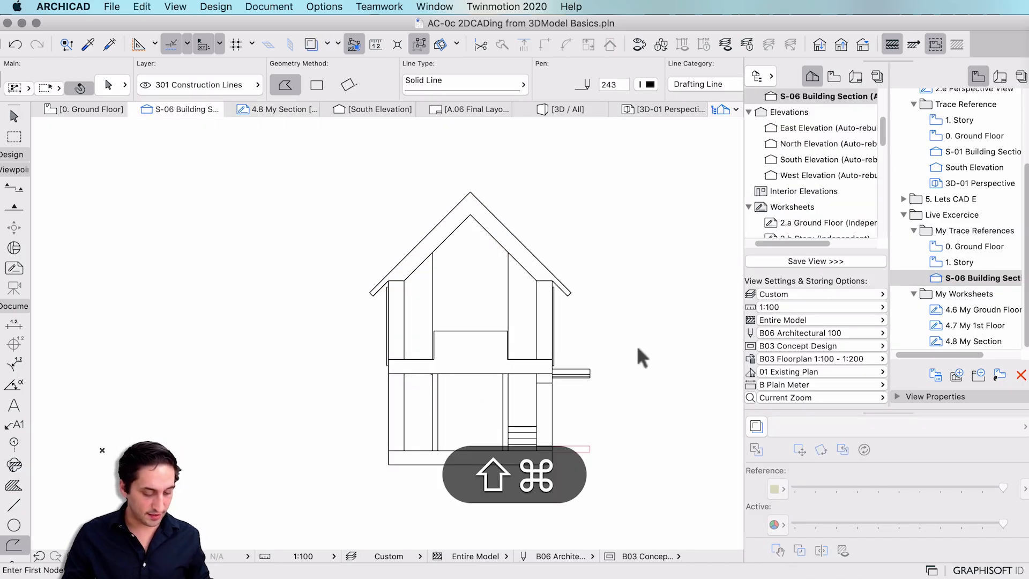
drag(223, 143, 716, 541)
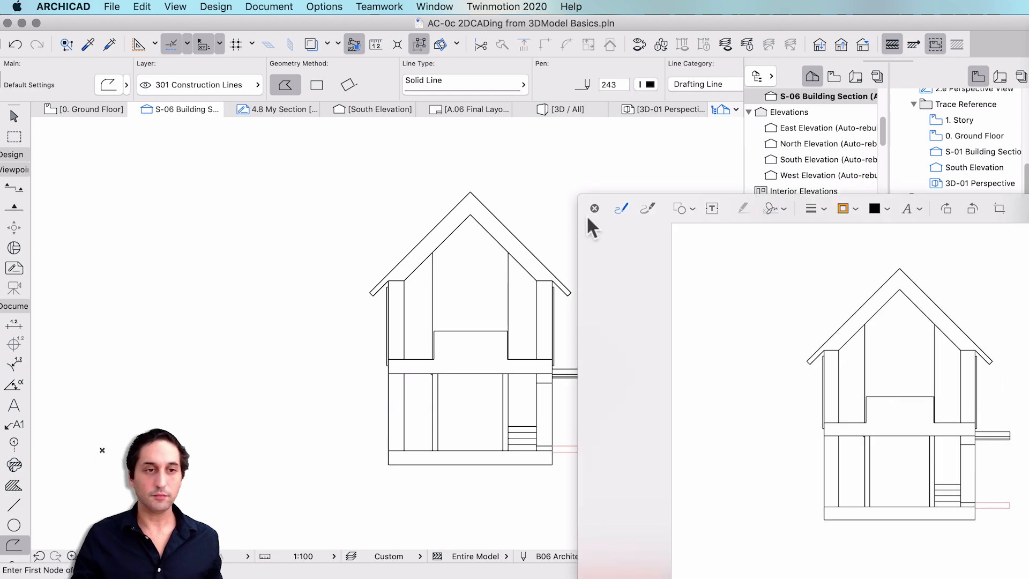
drag(587, 216, 41, 37)
drag(680, 416, 888, 557)
drag(562, 48, 574, 55)
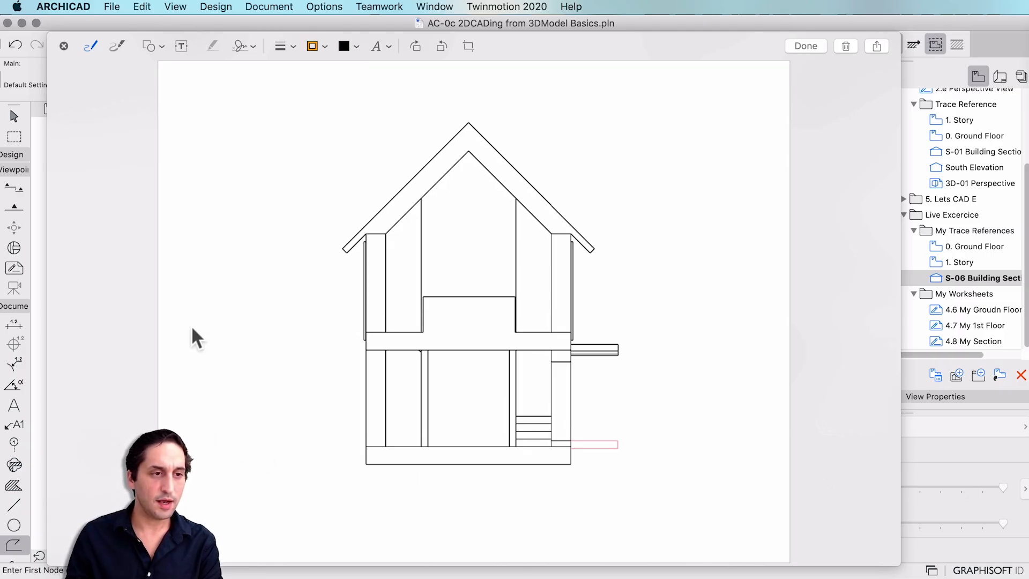
Sketch blue freehand lines for the ground line, left wall and foundation.
mouse_move(179, 330)
mouse_down()
mouse_move(360, 331)
mouse_move(367, 420)
mouse_up()
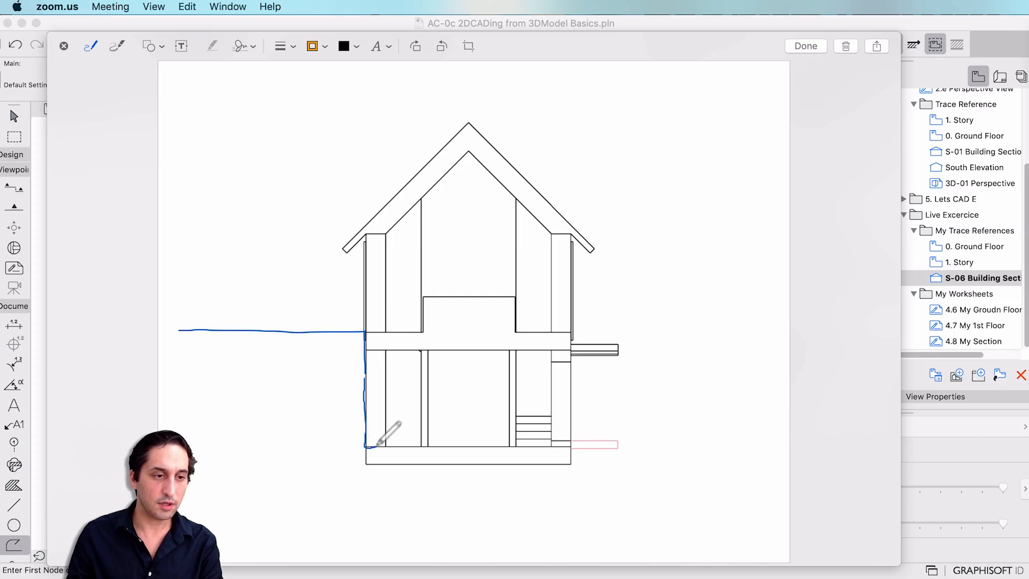
drag(376, 445, 377, 445)
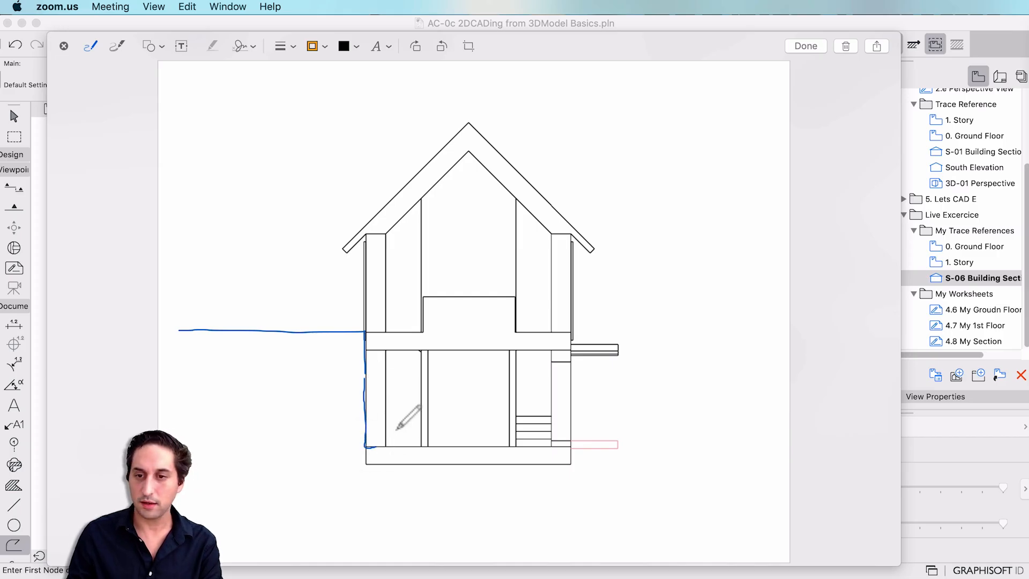
key(super+z)
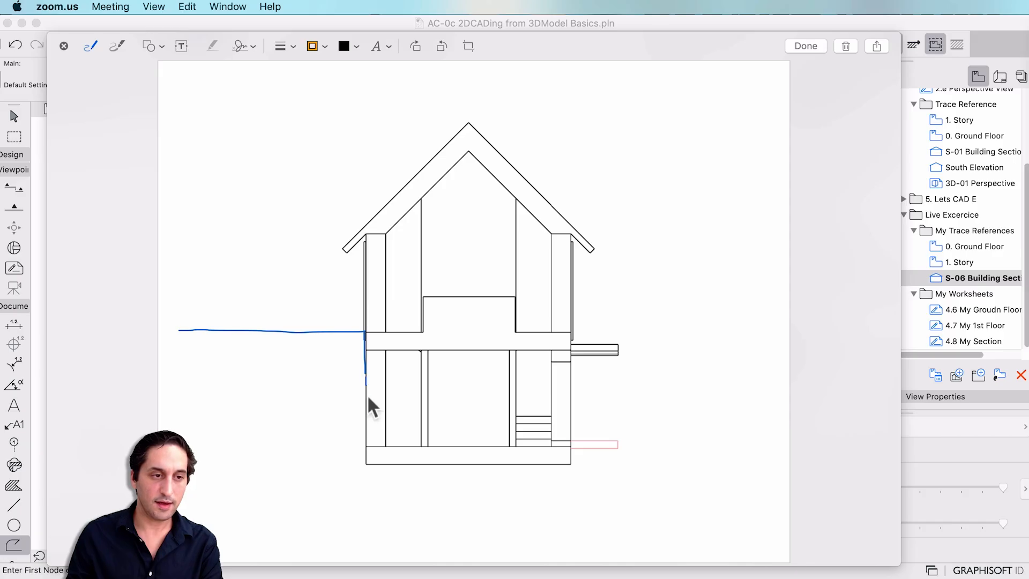
mouse_move(371, 407)
mouse_down()
mouse_move(367, 460)
mouse_move(387, 464)
mouse_move(558, 465)
mouse_move(593, 445)
mouse_move(771, 446)
mouse_up()
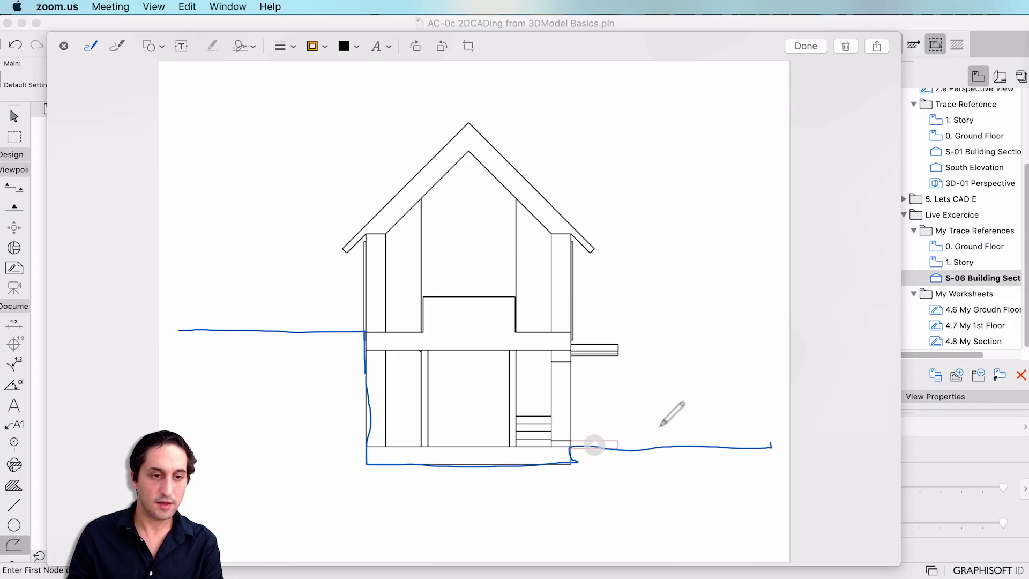
drag(578, 438, 588, 460)
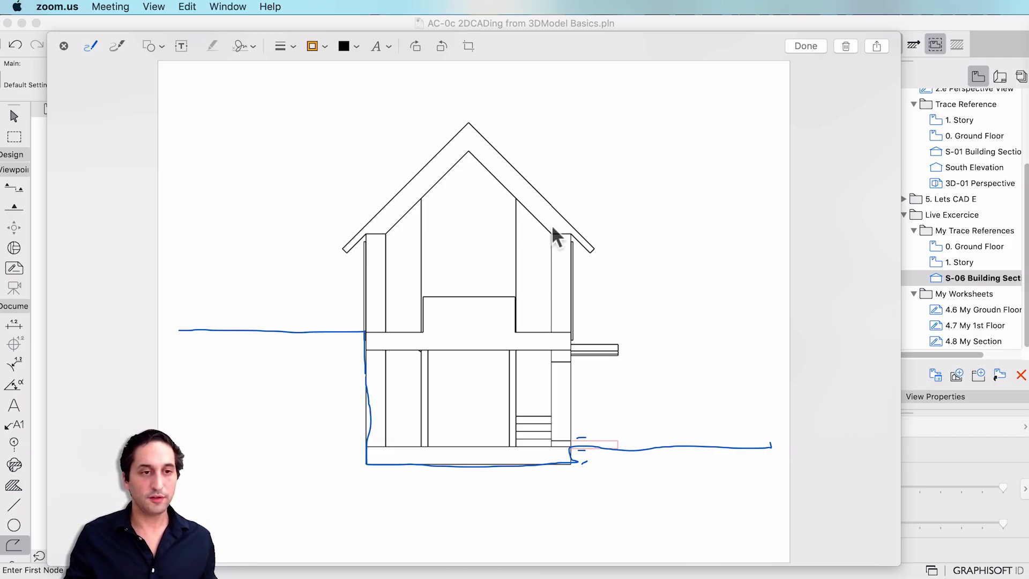
Sketch an enlarged eave detail with a gutter beside the house.
drag(556, 236, 564, 267)
mouse_move(669, 213)
mouse_down()
mouse_move(702, 219)
mouse_move(698, 276)
mouse_up()
mouse_move(692, 238)
mouse_down()
mouse_move(689, 265)
mouse_move(697, 245)
mouse_move(697, 258)
mouse_up()
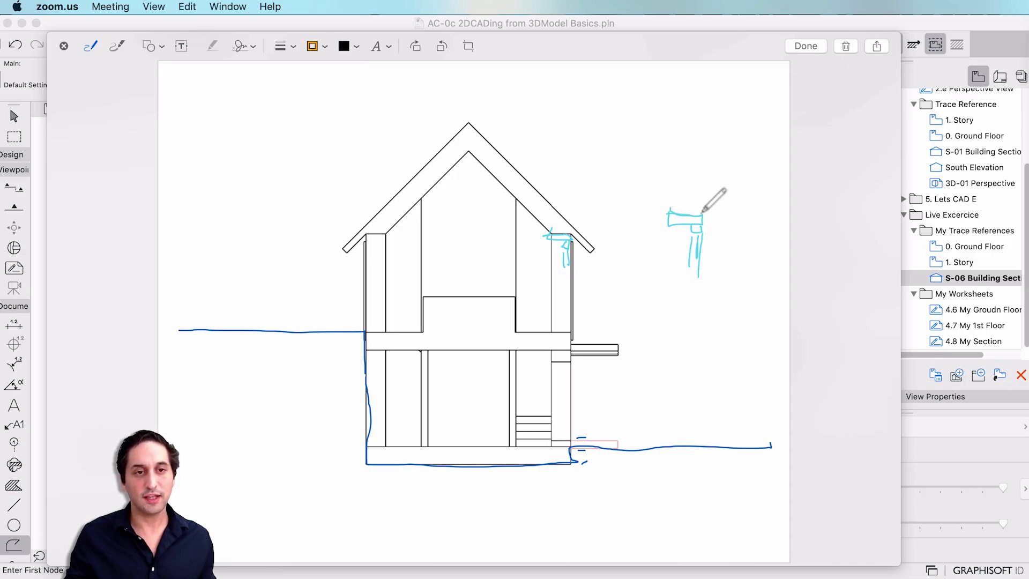
drag(700, 182, 701, 226)
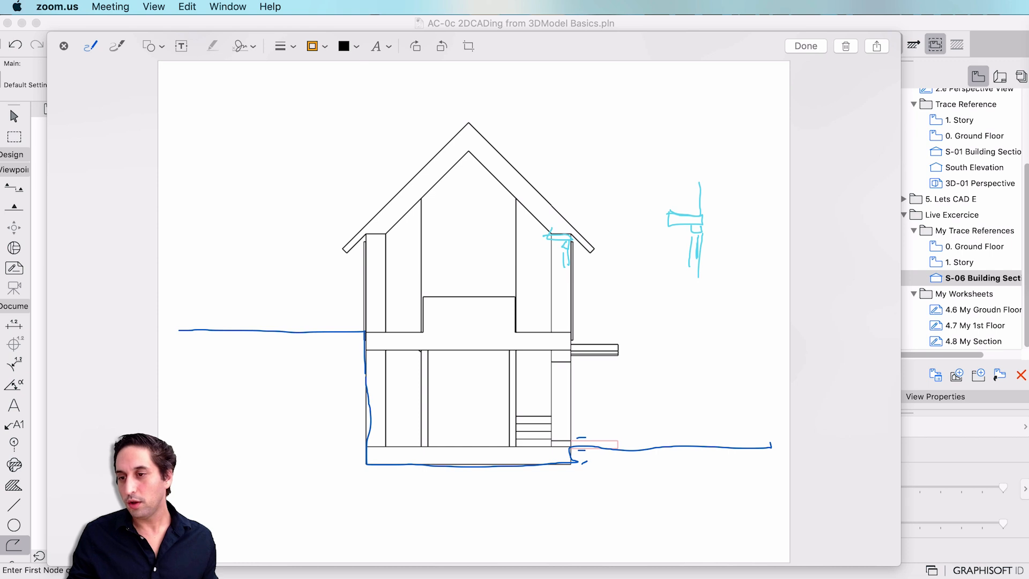
mouse_move(667, 180)
mouse_down()
mouse_move(668, 214)
mouse_move(703, 215)
mouse_move(699, 179)
mouse_up()
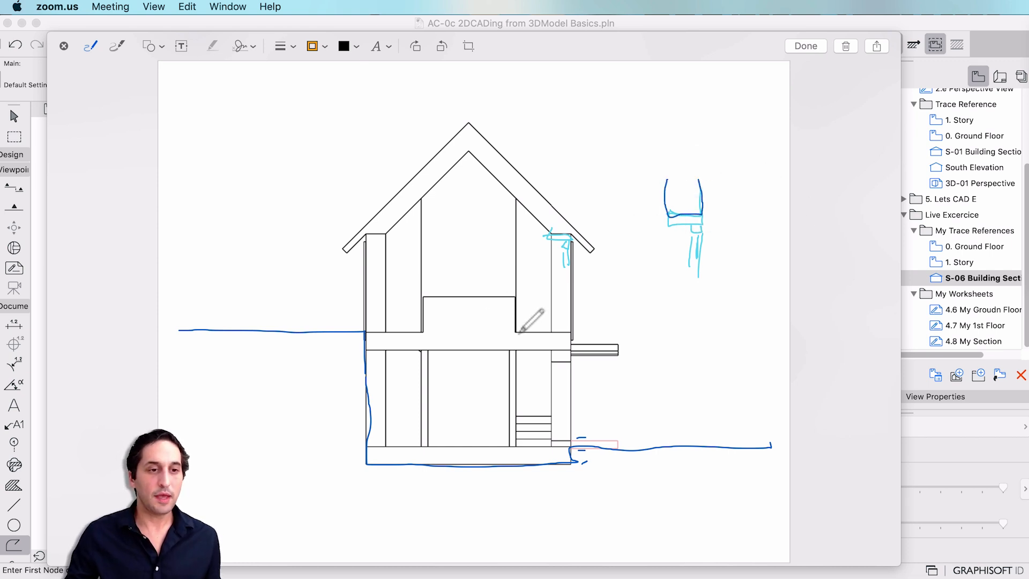
Trace the upper and lower floor lines, an upper-storey window and the right rafter.
drag(496, 332, 401, 332)
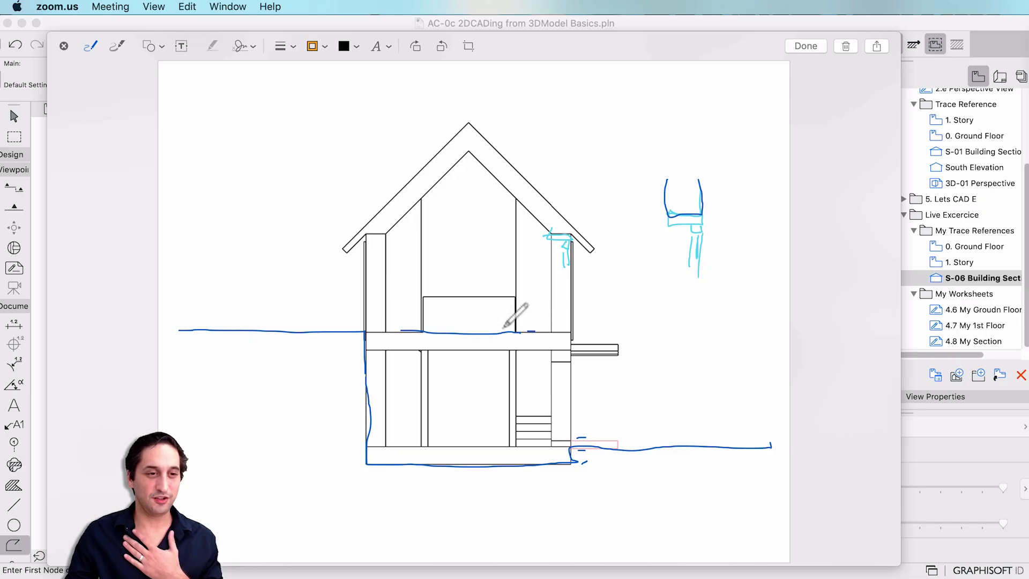
drag(503, 328, 440, 328)
drag(530, 349, 458, 351)
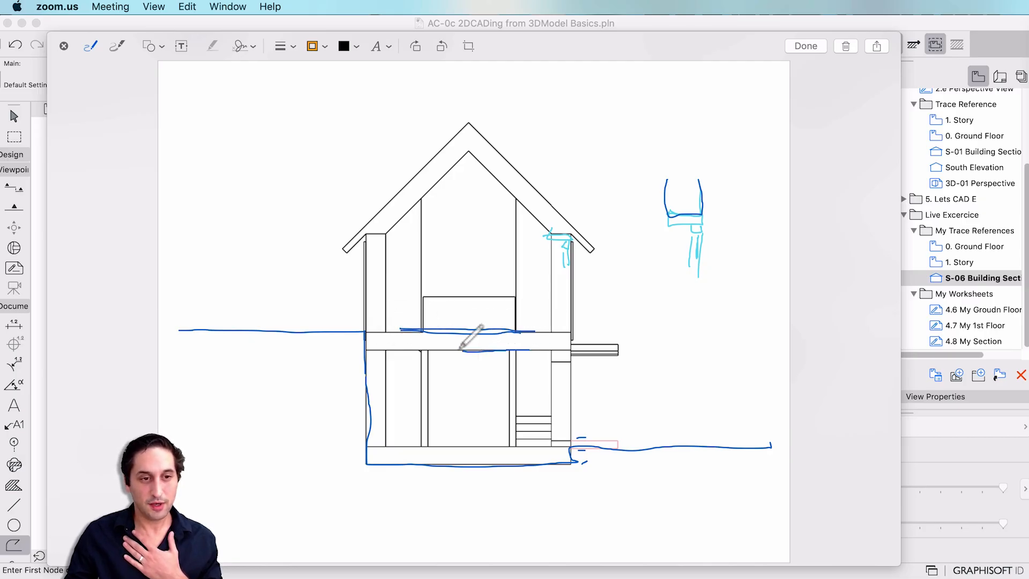
drag(555, 360, 562, 364)
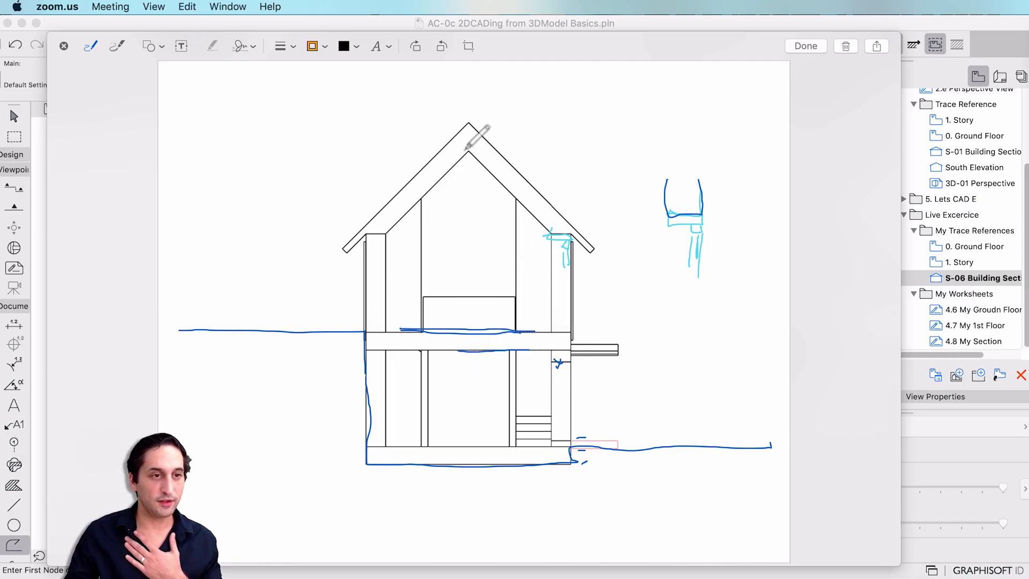
drag(409, 200, 425, 207)
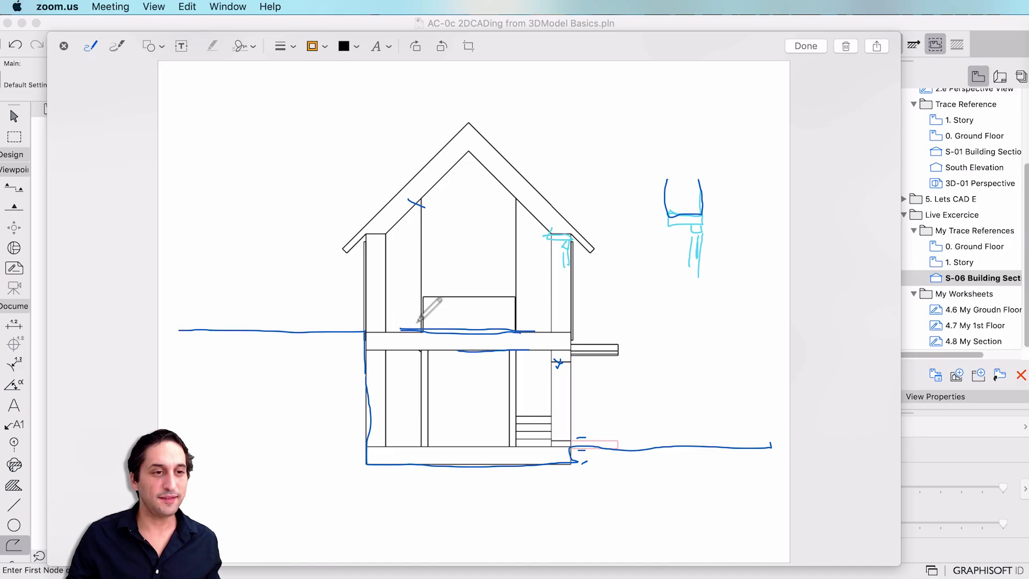
mouse_move(417, 309)
mouse_down()
mouse_move(417, 266)
mouse_move(390, 265)
mouse_move(389, 328)
mouse_up()
click(412, 303)
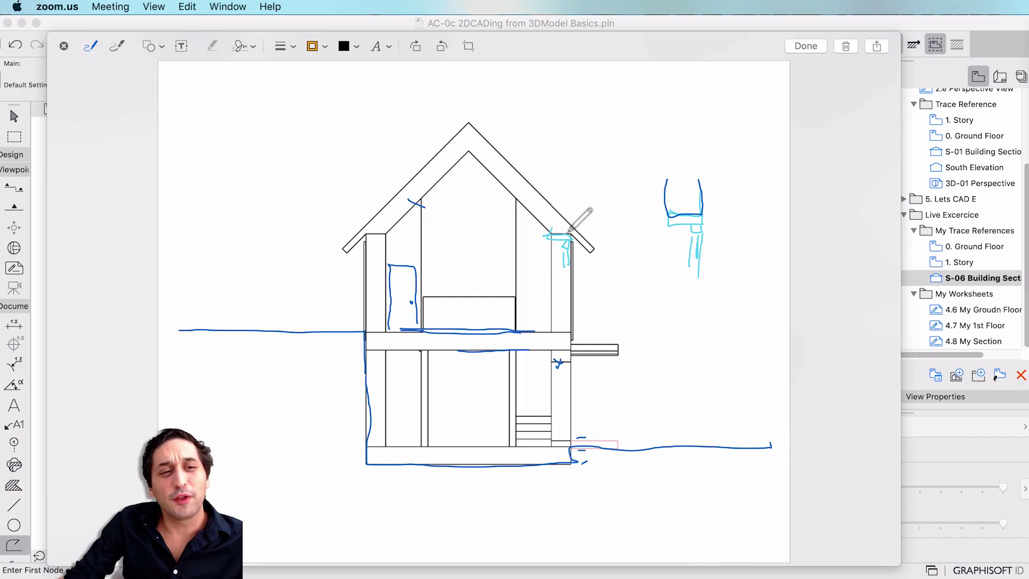
drag(540, 205, 473, 153)
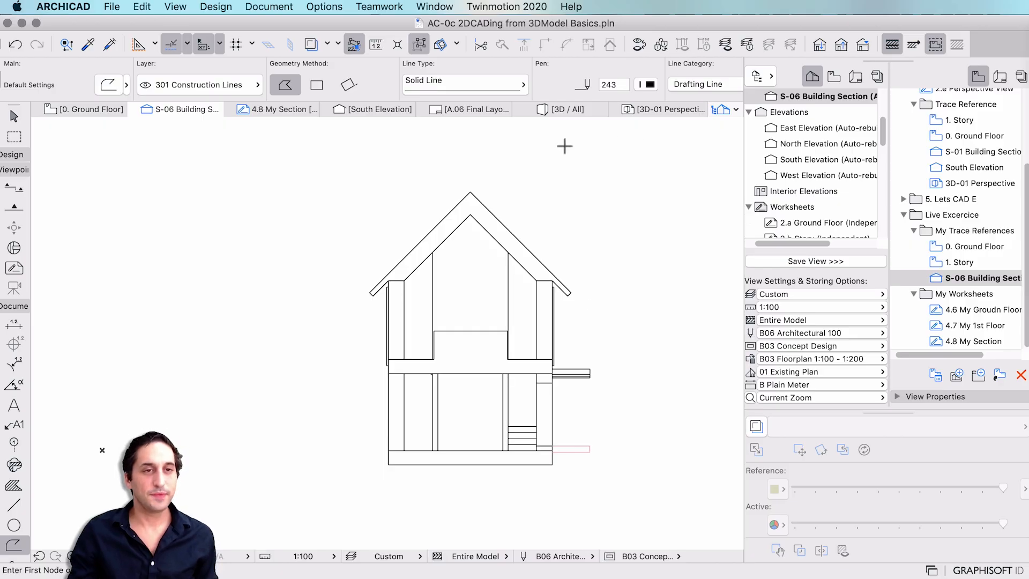
Go to the 0. Ground Floor plan and load the B Elevation favorite into the Elevation tool.
scroll(839, 107, up, 5)
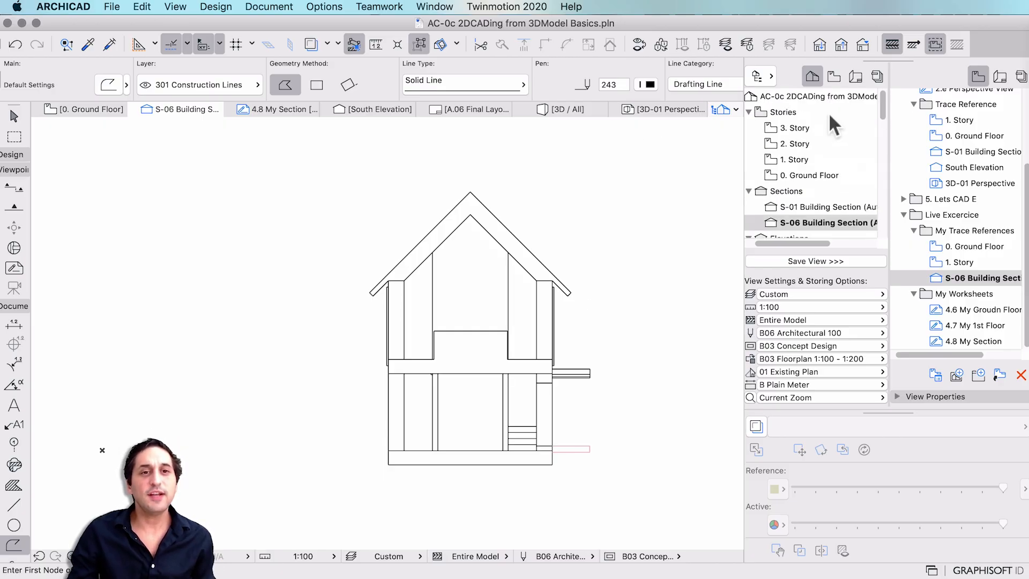
double_click(821, 175)
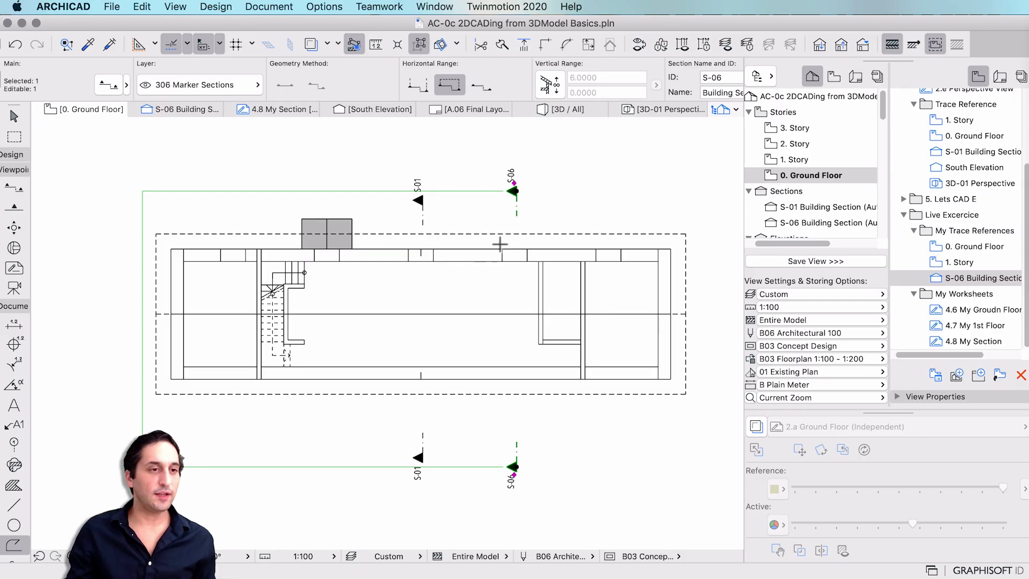
scroll(500, 244, down, 3)
key(Escape)
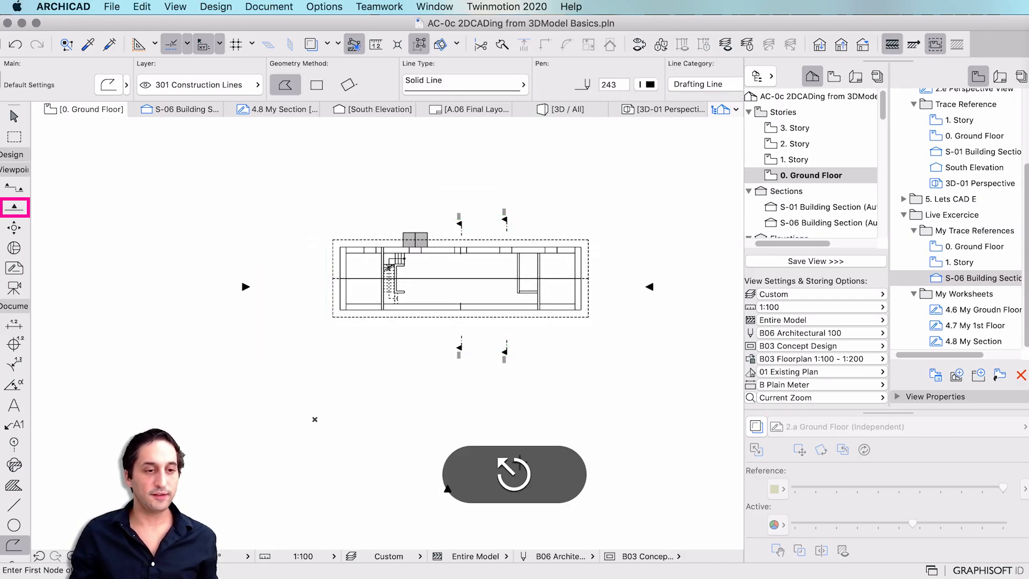
click(14, 207)
click(89, 322)
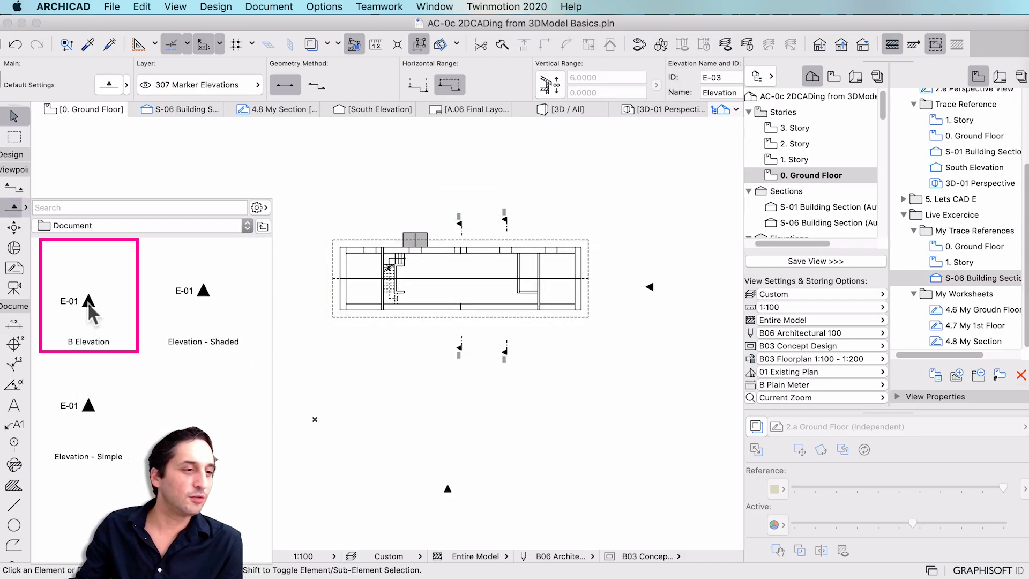
double_click(88, 308)
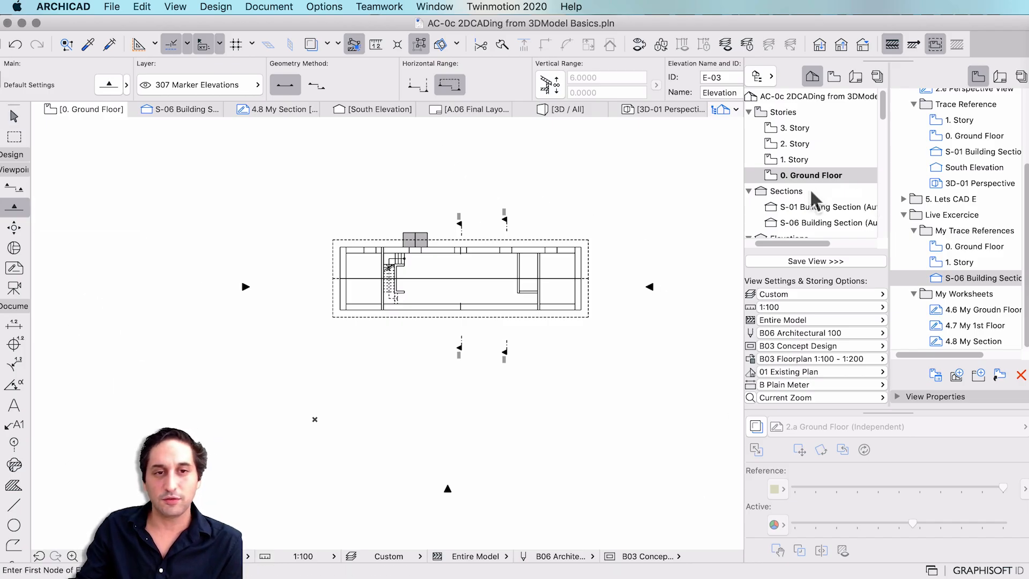
scroll(812, 201, down, 5)
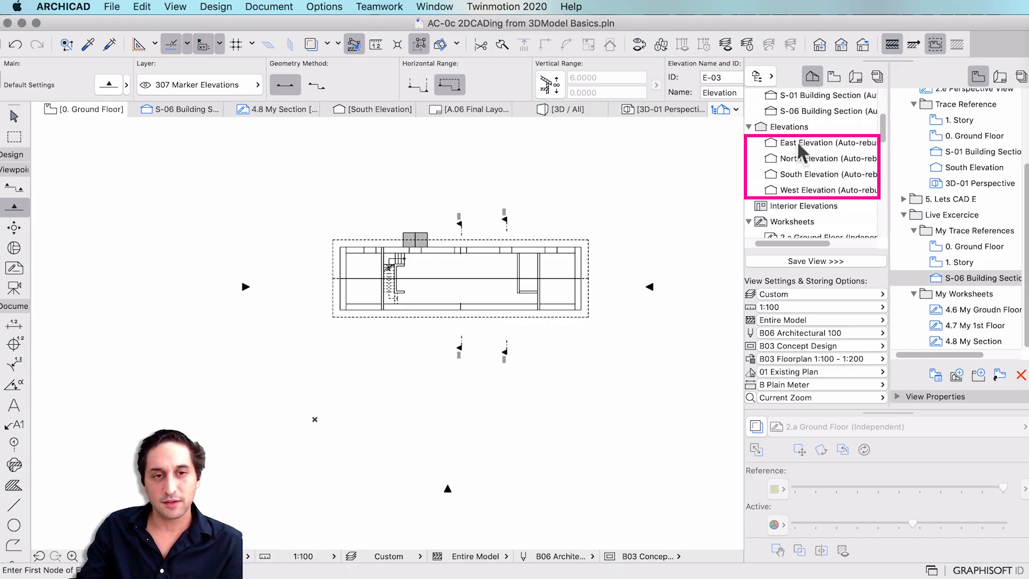
scroll(468, 368, down, 2)
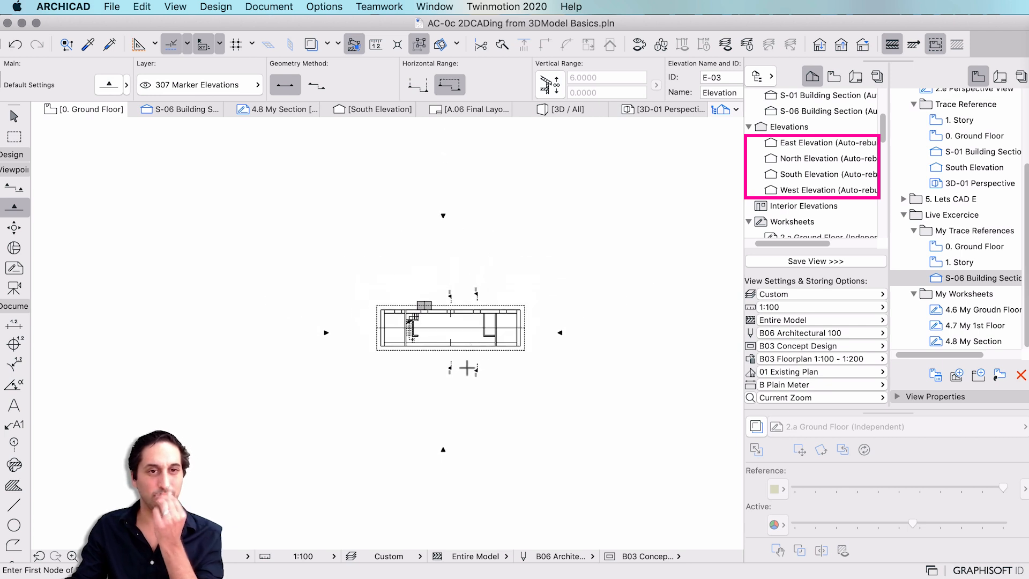
scroll(445, 343, up, 1)
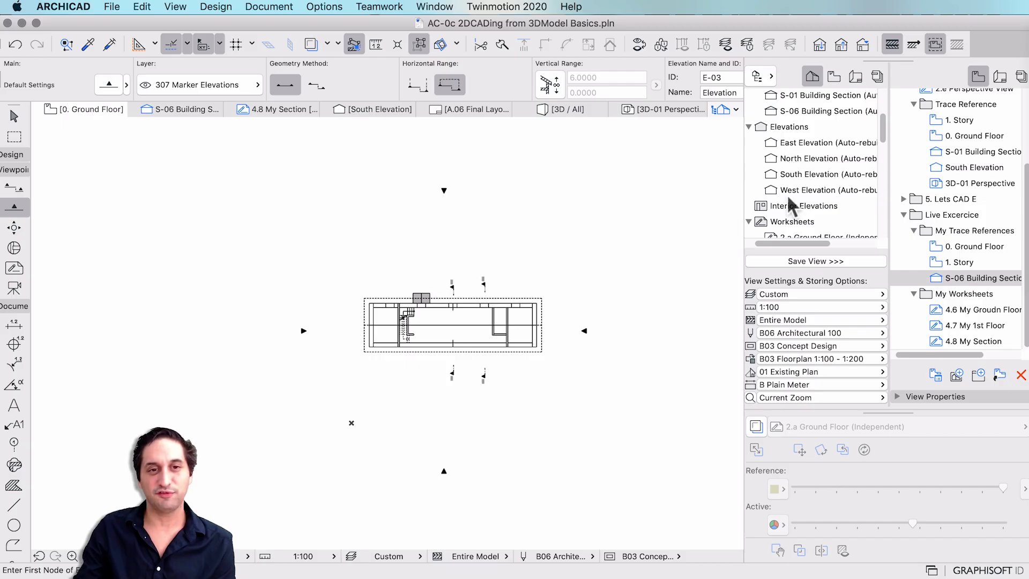
Place a new elevation line above the building, facing down toward the house.
click(328, 410)
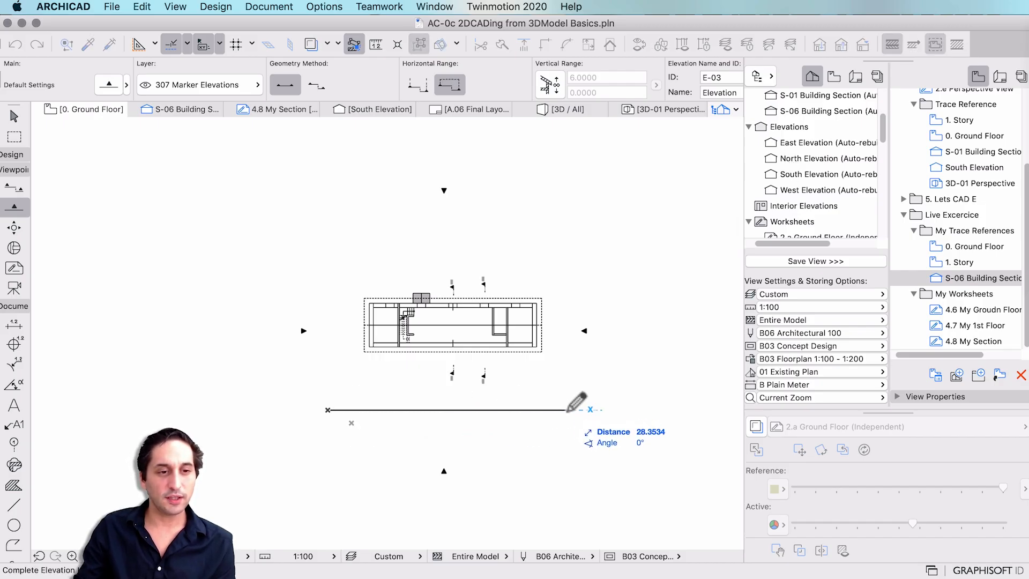
click(567, 410)
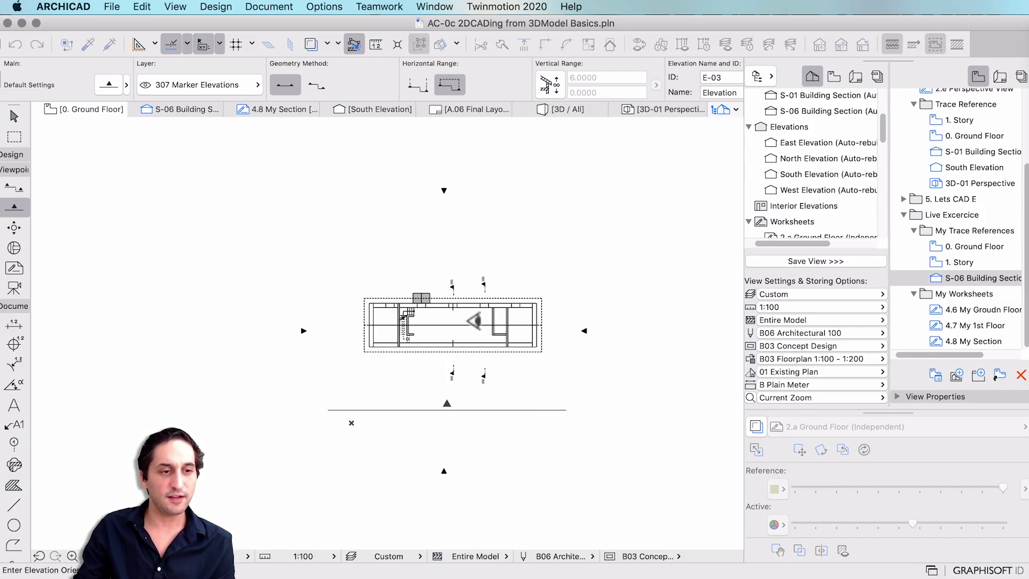
key(super+z)
click(310, 239)
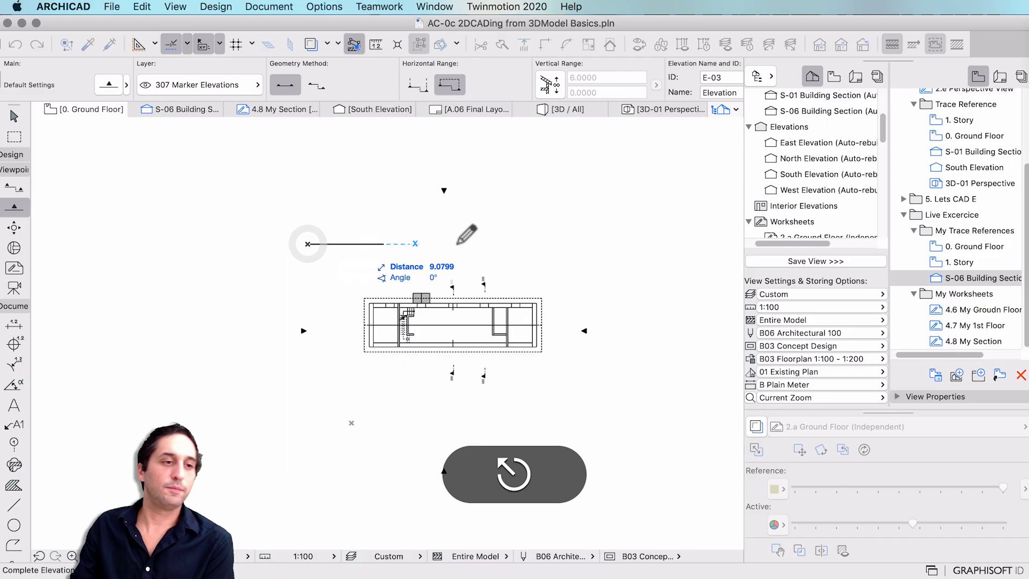
click(571, 244)
click(521, 302)
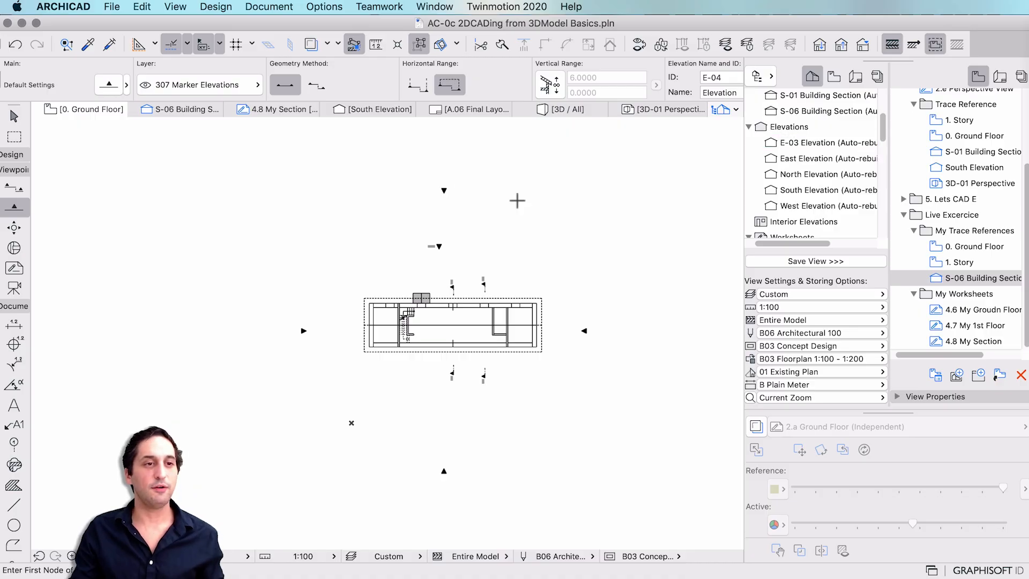
key(Escape)
Stretch the E-03 marker's range lines down past the building.
click(444, 186)
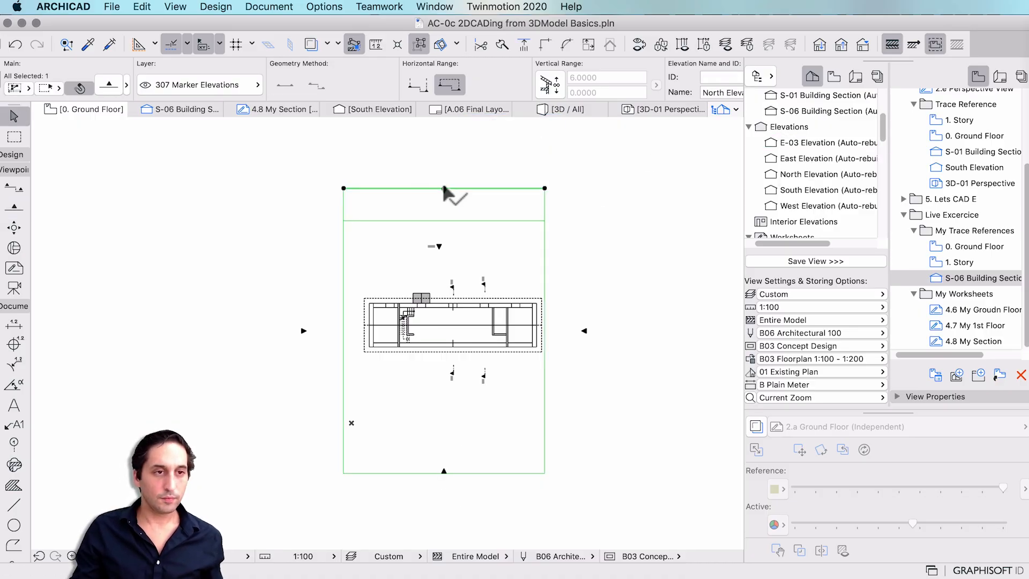
click(437, 245)
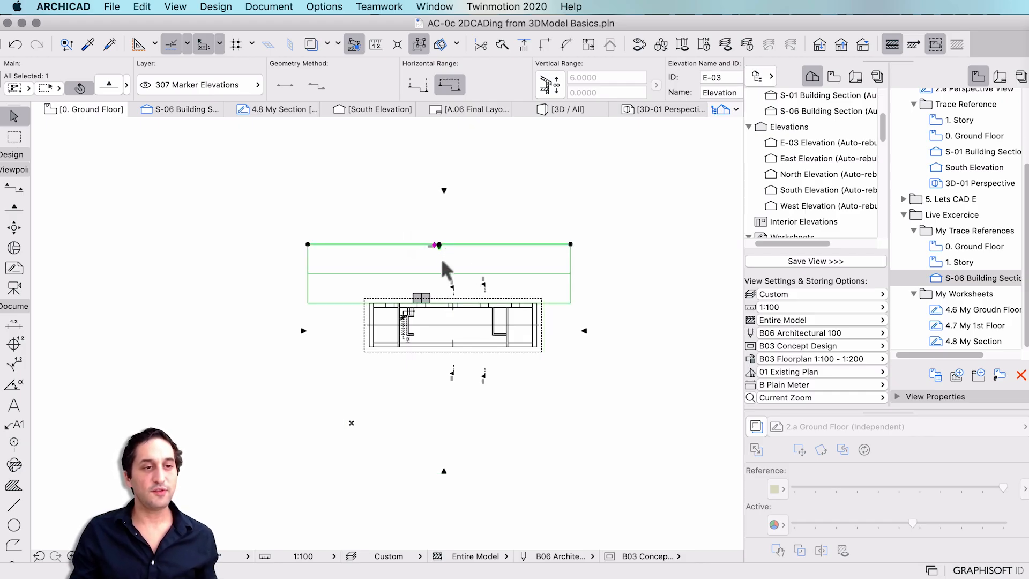
click(444, 189)
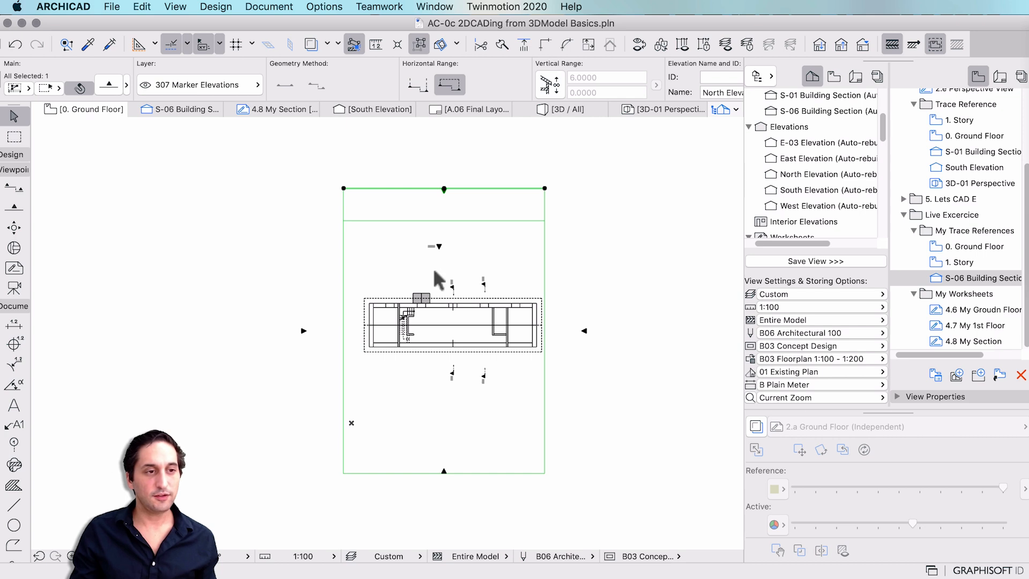
key(Escape)
click(437, 244)
scroll(494, 236, down, 3)
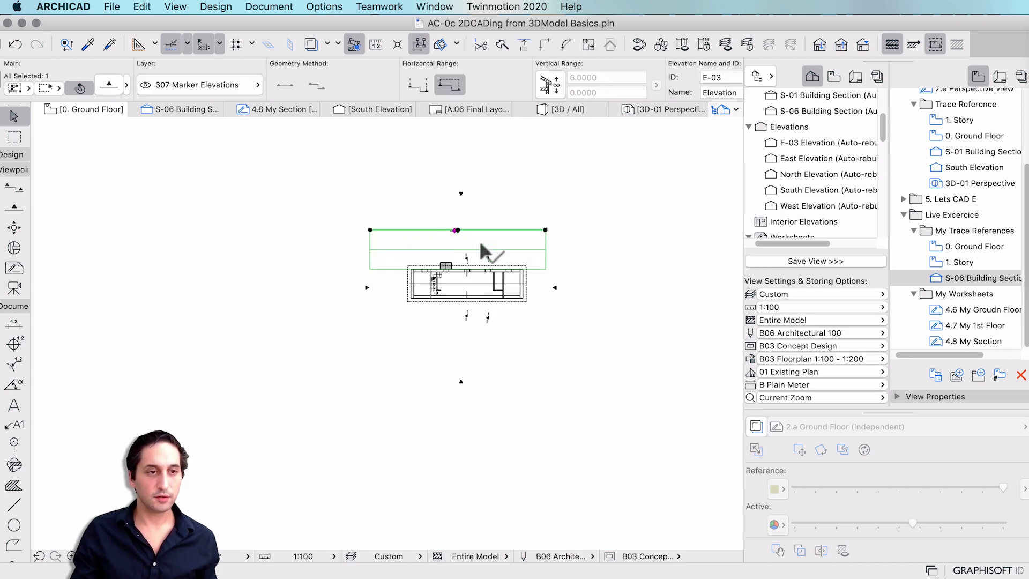
scroll(482, 247, up, 2)
click(366, 275)
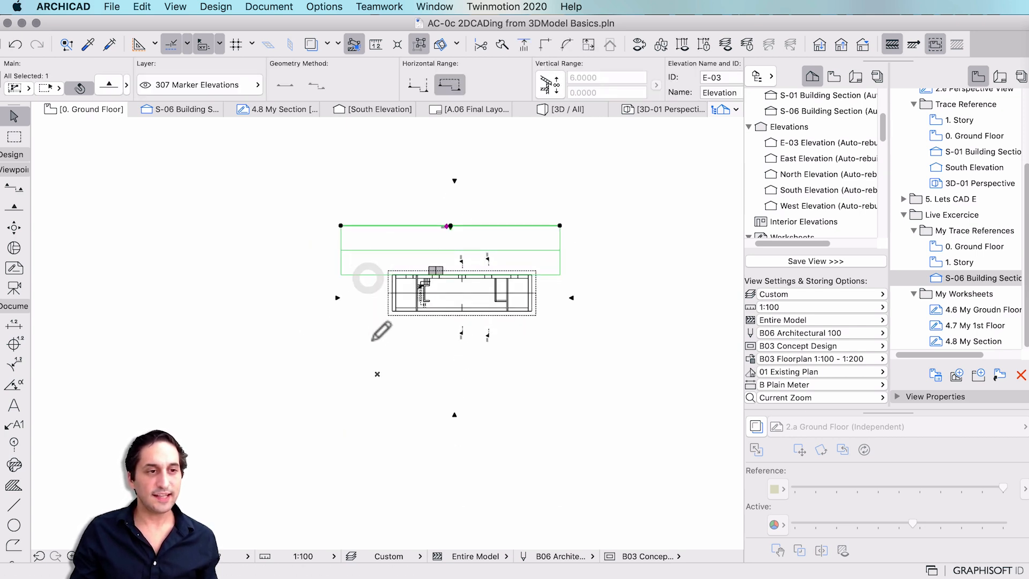
click(370, 336)
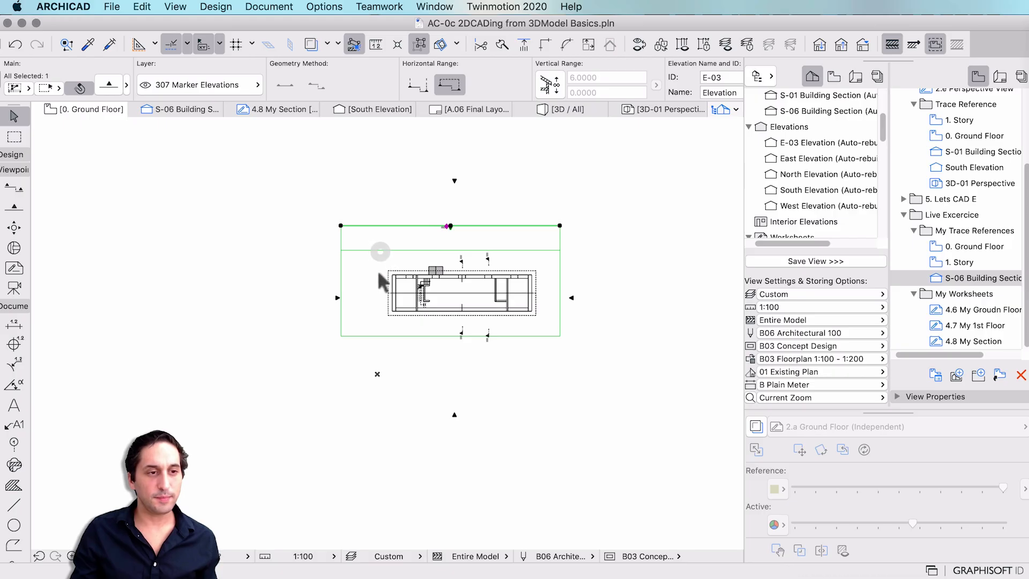
click(375, 250)
click(373, 324)
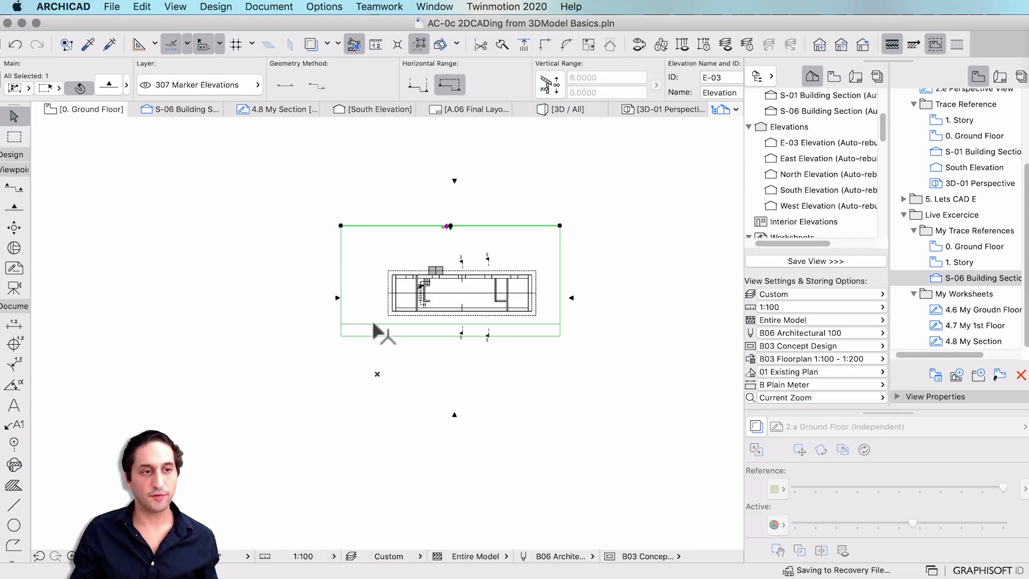
Open the E-03 Elevation drawing from the Navigator's Elevations folder.
double_click(818, 144)
double_click(816, 175)
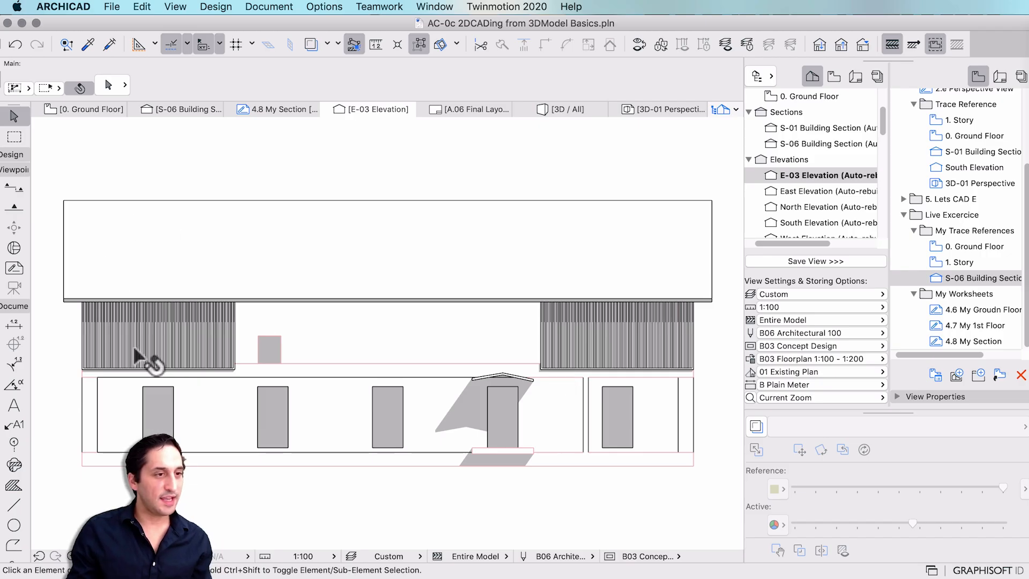
click(584, 335)
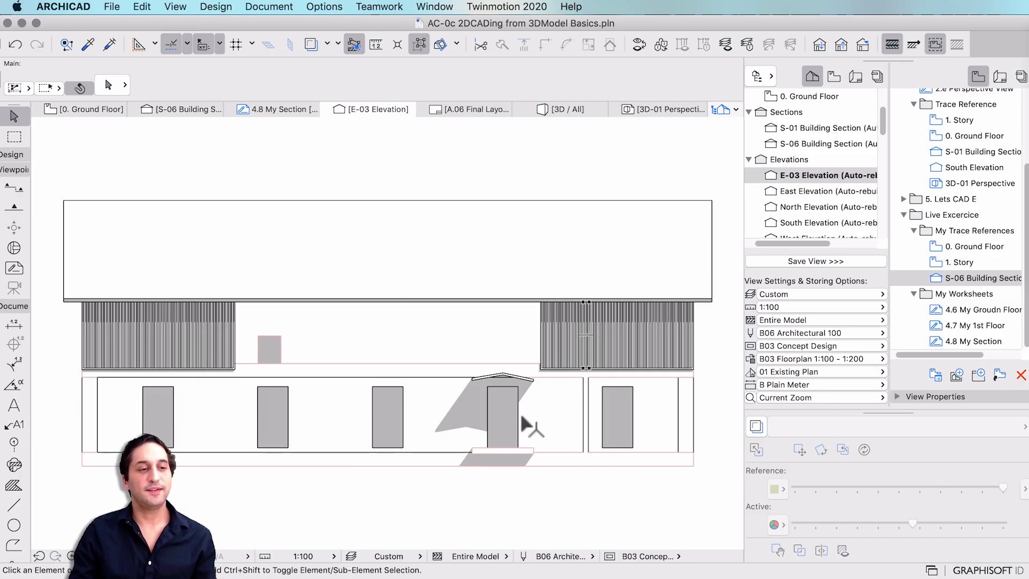
mouse_move(513, 384)
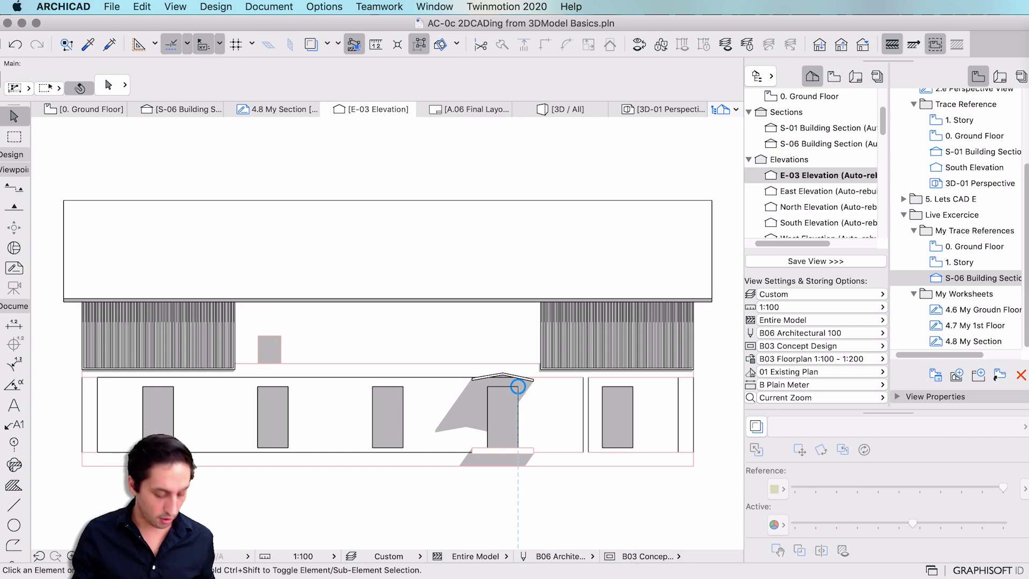
Capture a screenshot of the E-03 elevation drawing area.
key(shift+super)
key(shift+super+4)
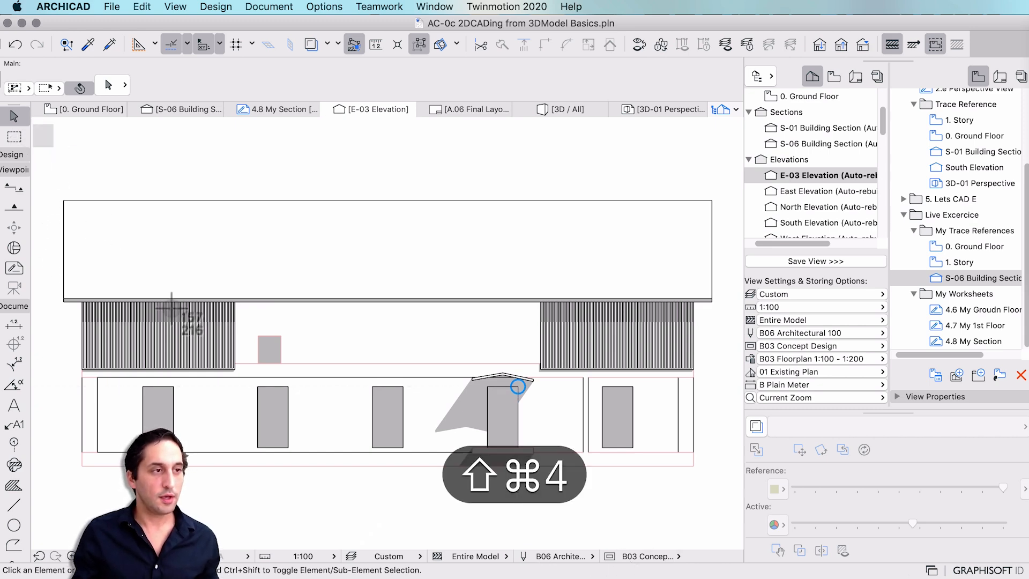
drag(32, 124, 738, 543)
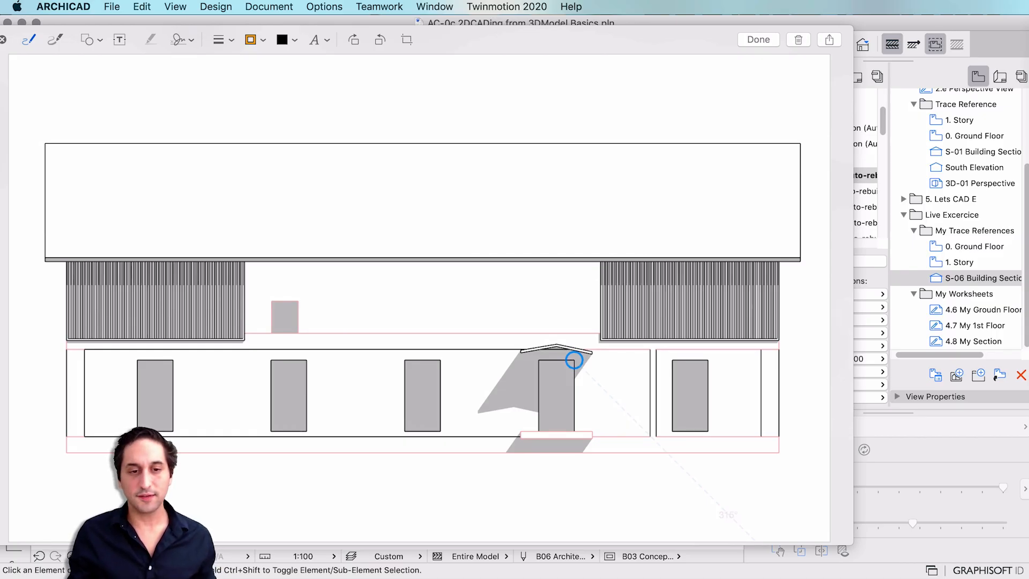
Sketch a ground line and freehand marks over the windows, door, eave and hatched panel.
drag(824, 432, 183, 437)
drag(23, 436, 11, 432)
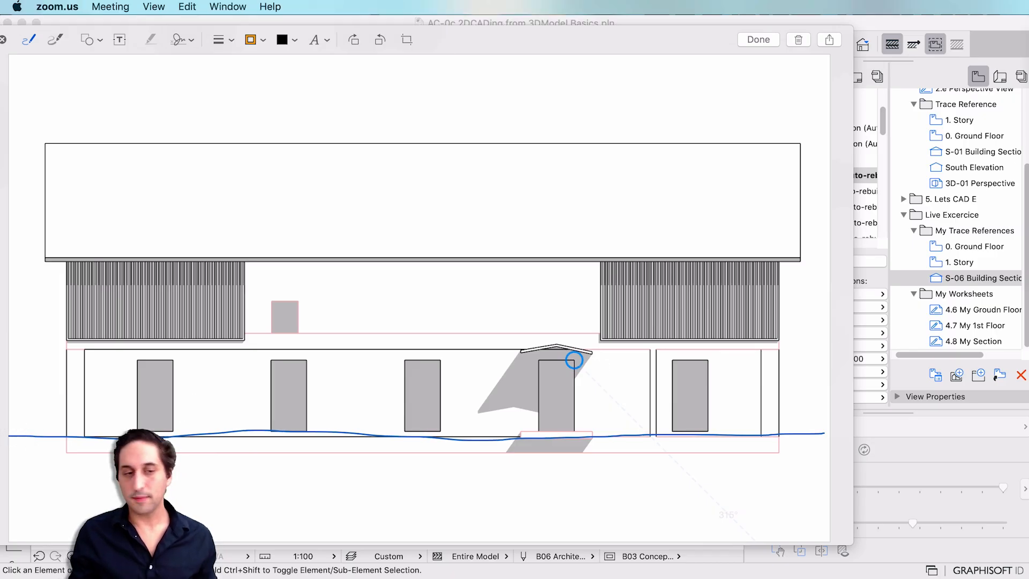
mouse_move(678, 379)
mouse_down()
mouse_move(684, 360)
mouse_move(674, 373)
mouse_up()
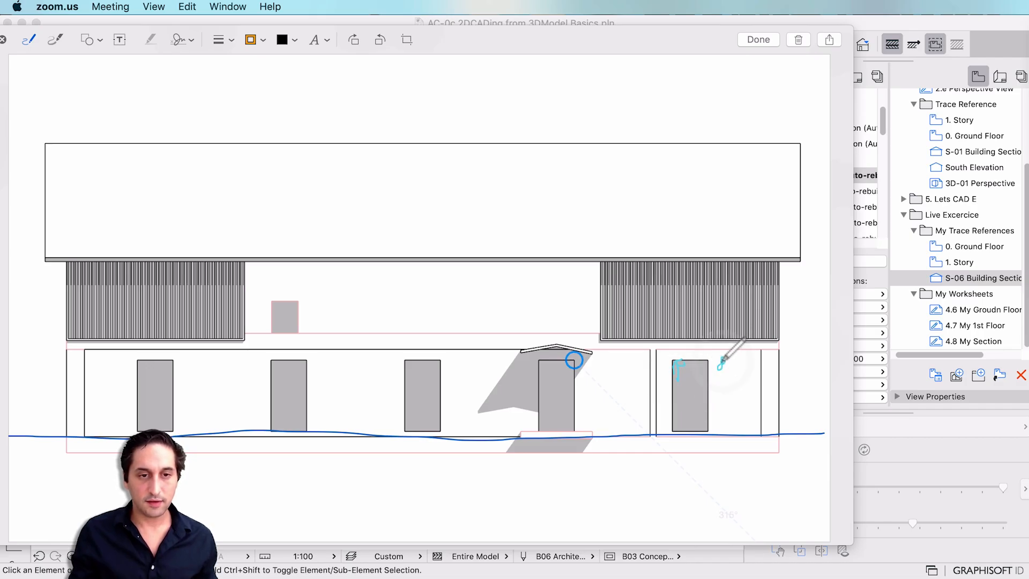
drag(720, 369, 723, 358)
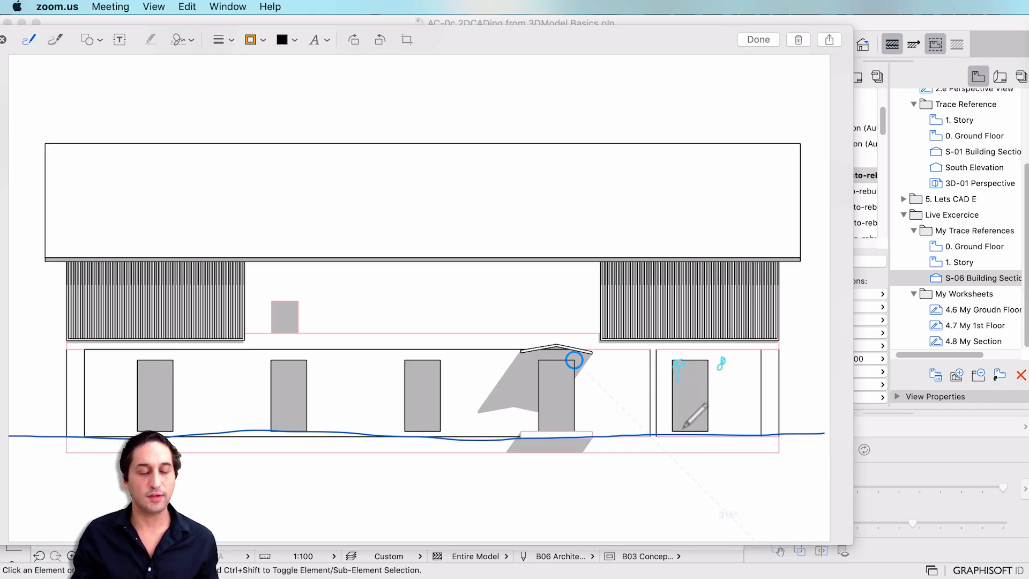
drag(541, 397, 543, 403)
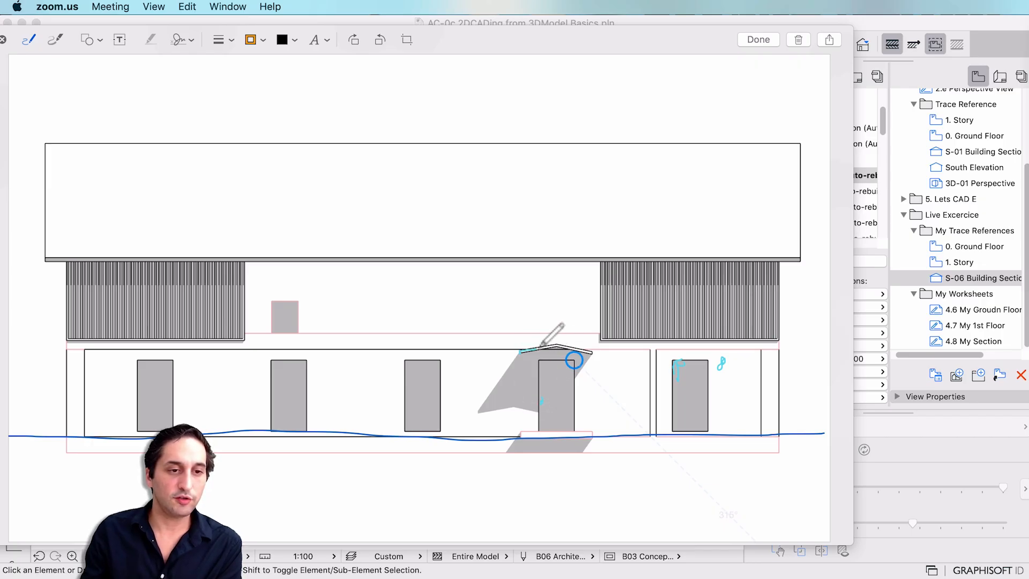
drag(594, 353, 596, 360)
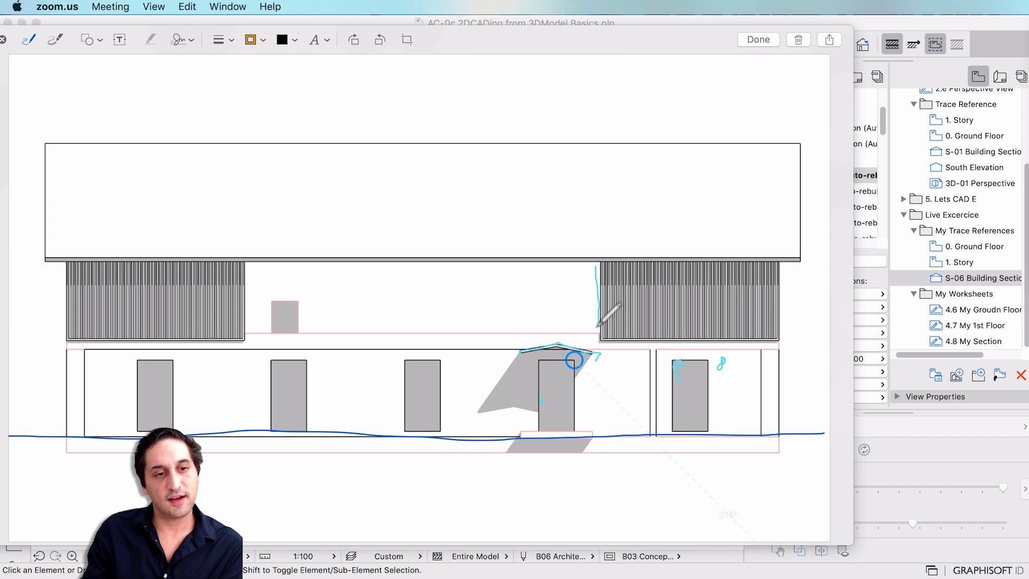
mouse_move(597, 325)
mouse_down()
mouse_move(547, 329)
mouse_move(531, 297)
mouse_up()
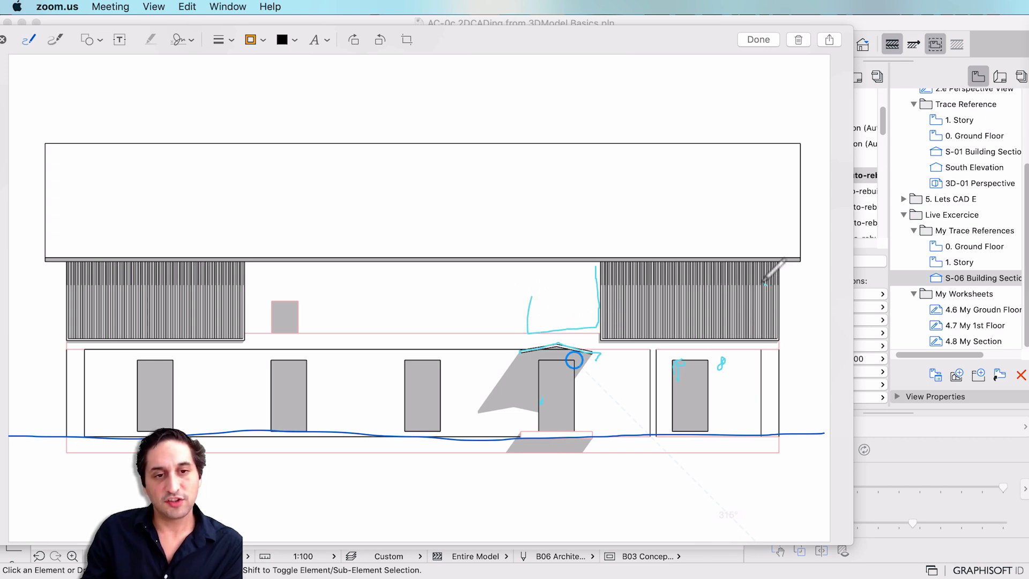
drag(764, 283, 626, 287)
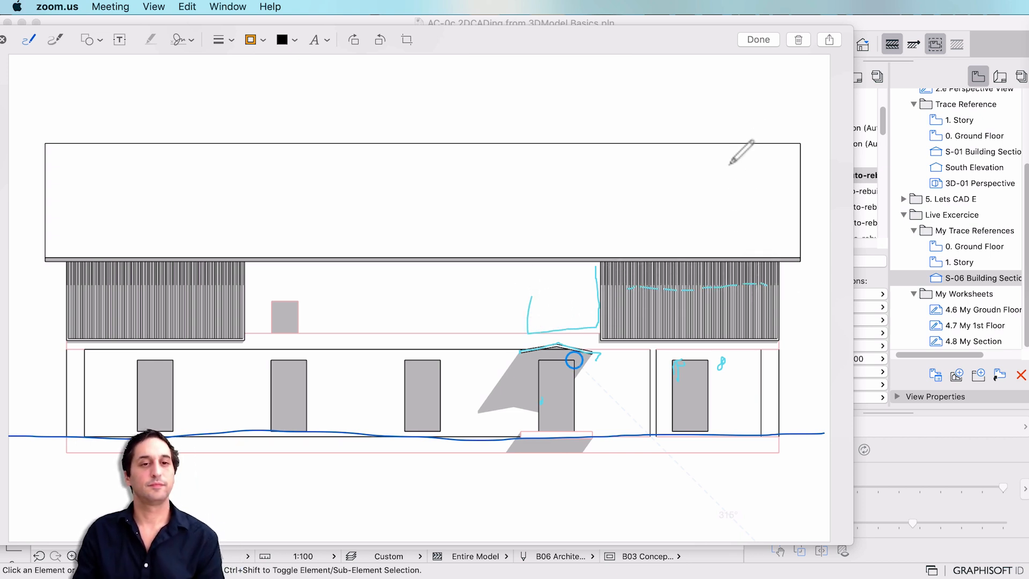
Sketch vertical strokes and short ticks across the roof band.
drag(749, 146, 757, 261)
drag(711, 147, 709, 253)
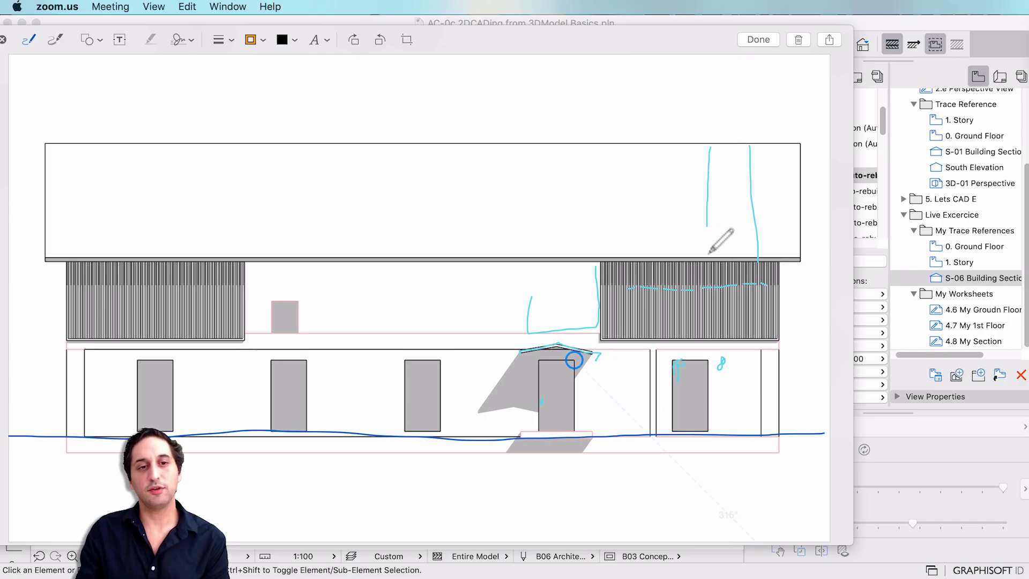
drag(658, 151, 657, 253)
mouse_move(428, 150)
mouse_down()
mouse_move(401, 145)
mouse_move(439, 177)
mouse_move(448, 203)
mouse_up()
drag(48, 150, 49, 163)
drag(52, 148, 68, 164)
drag(71, 154, 79, 164)
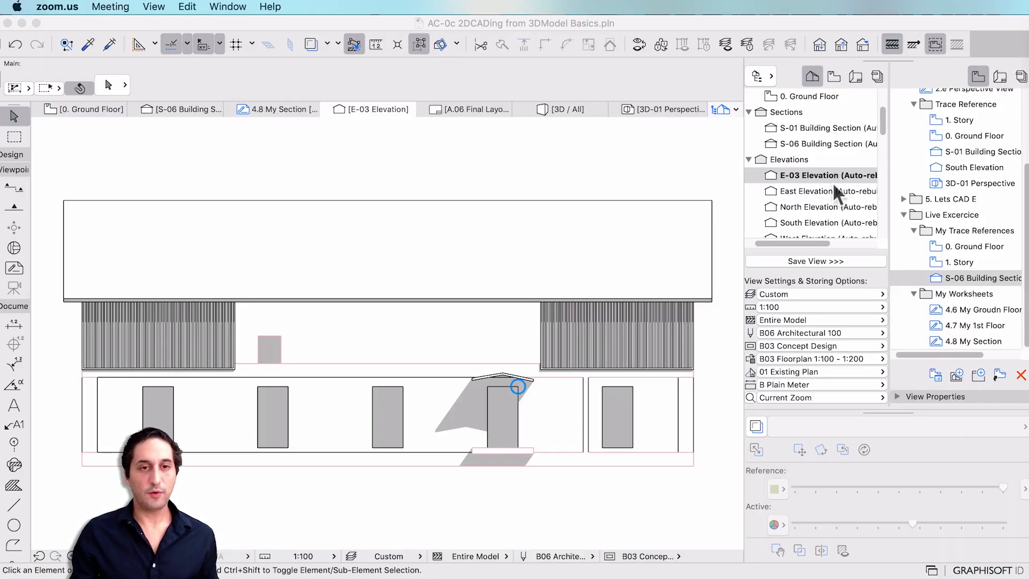
Save E-03 Elevation as a new view in the My Trace References folder.
click(806, 173)
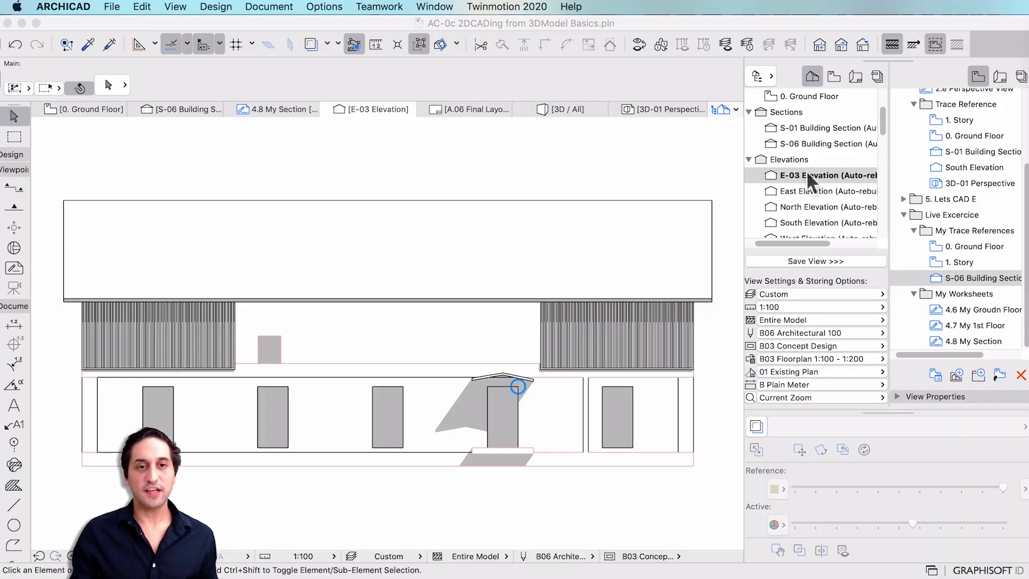
click(972, 231)
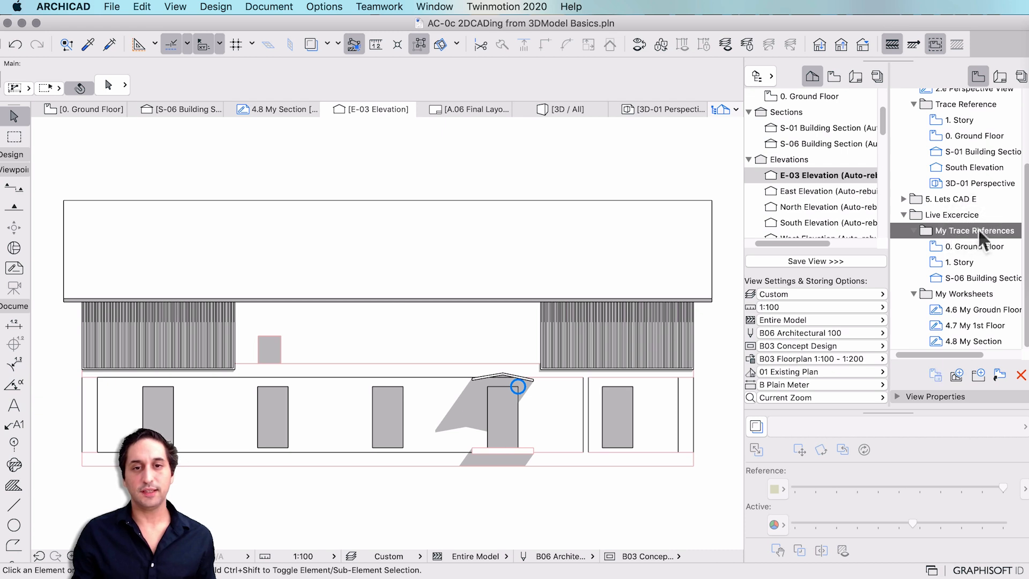
click(843, 261)
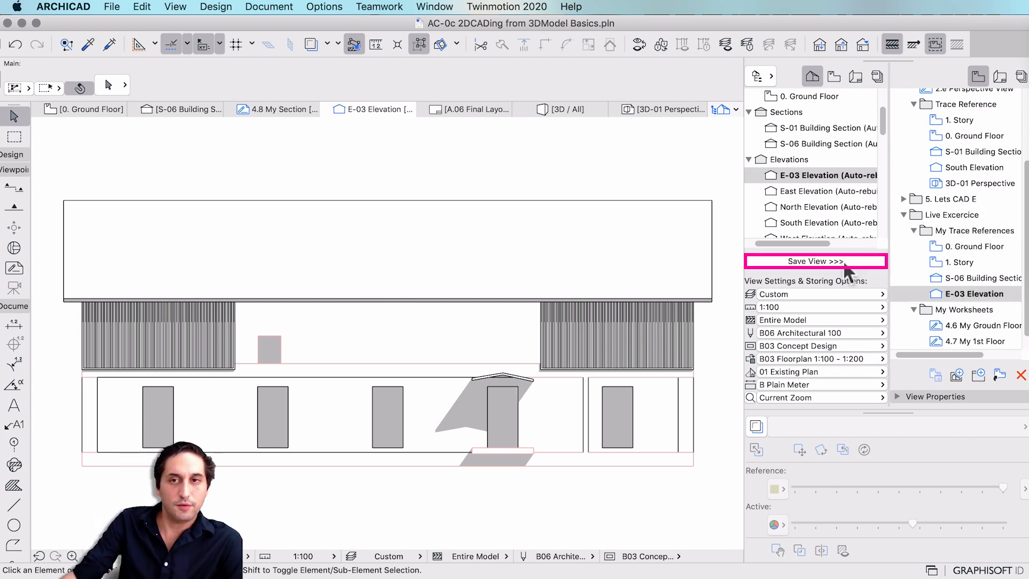
click(956, 293)
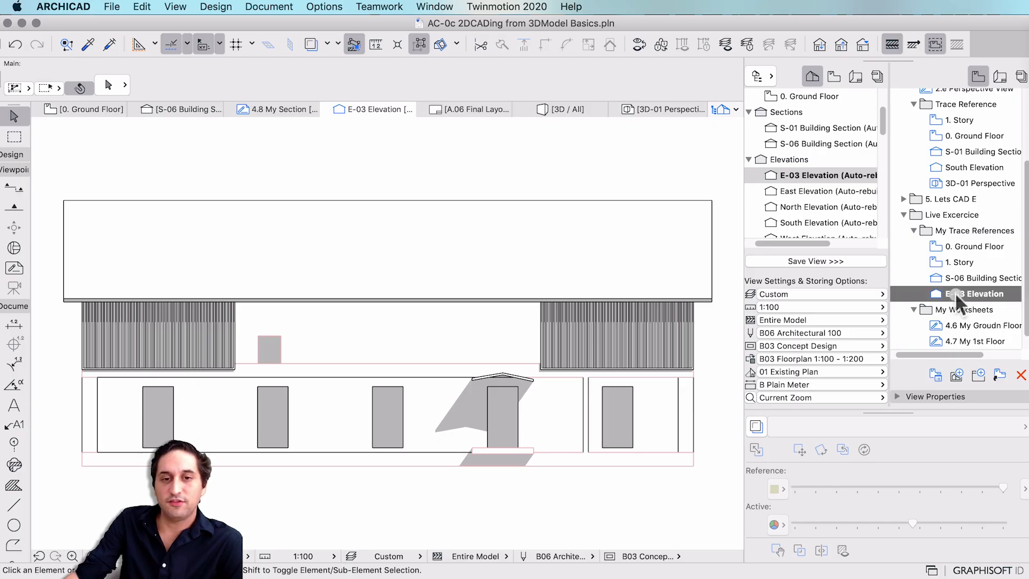
click(964, 311)
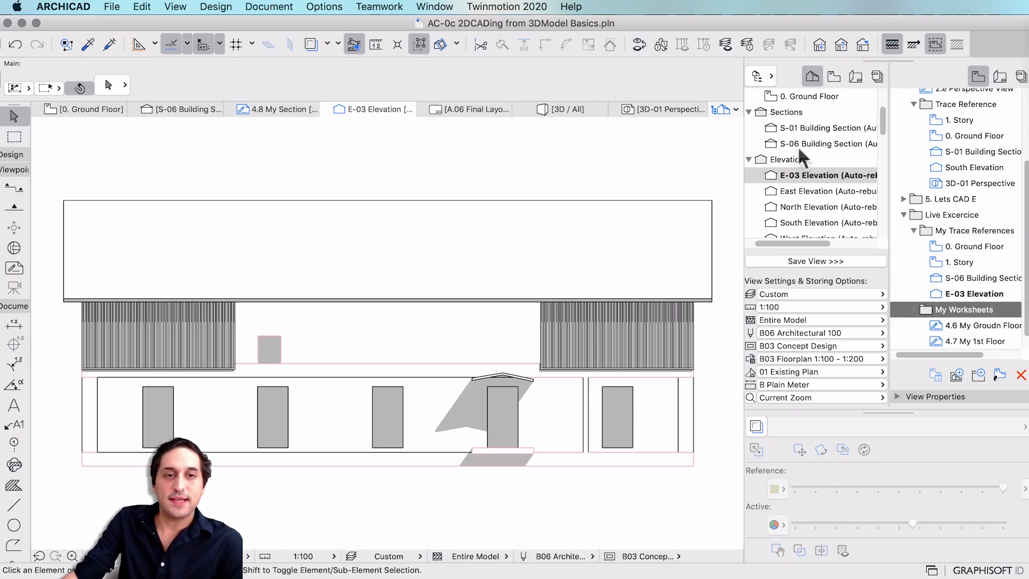
scroll(800, 159, down, 3)
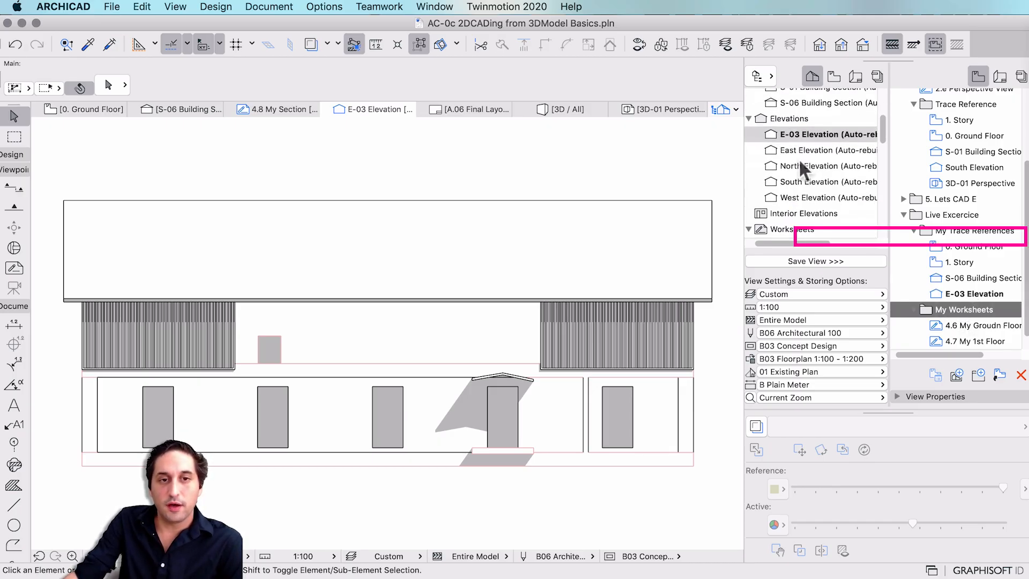
Create independent worksheet 4.9 under Worksheets, named My Elevation.
right_click(797, 234)
click(817, 234)
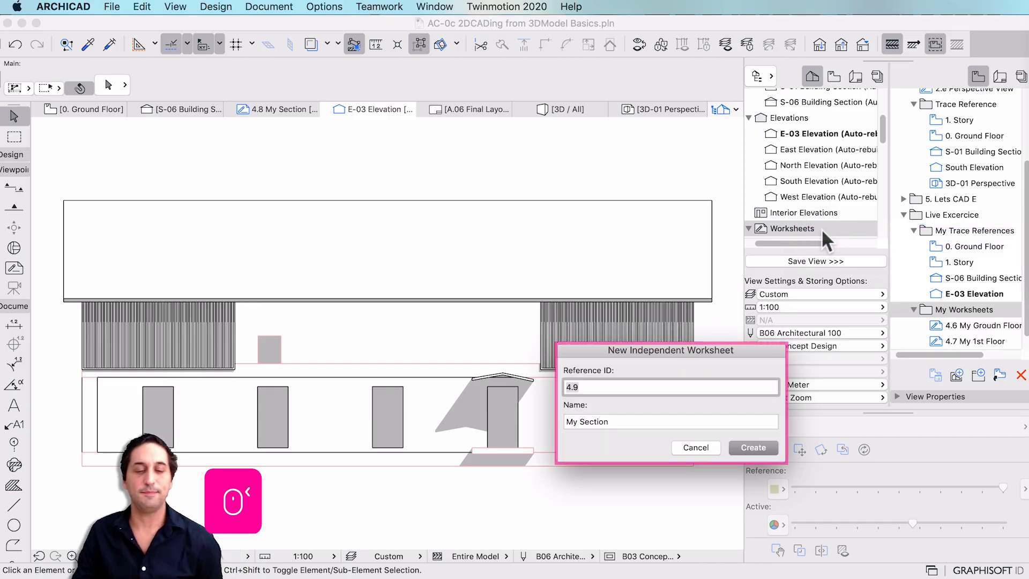
drag(579, 420, 684, 421)
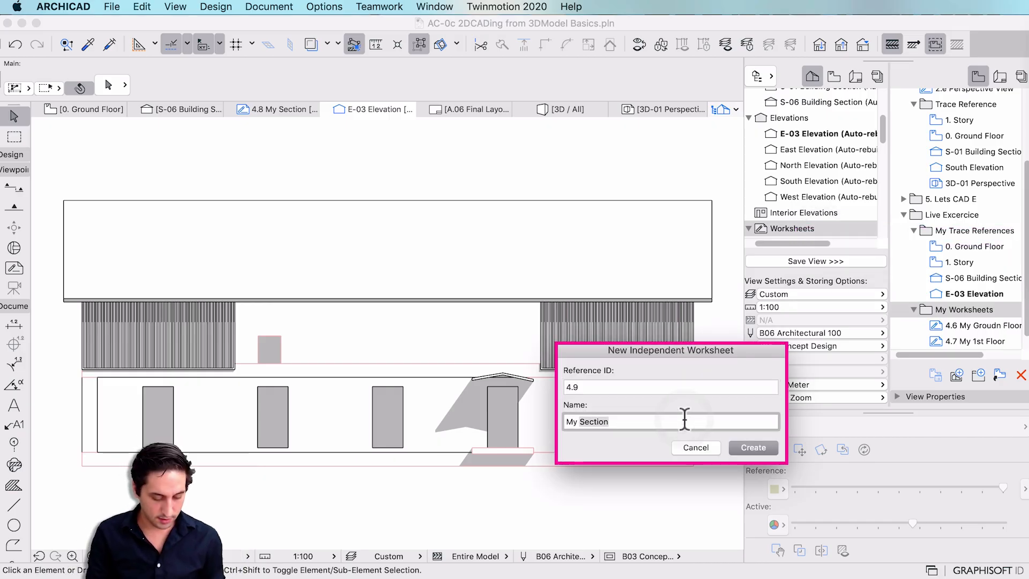
text(Elevation)
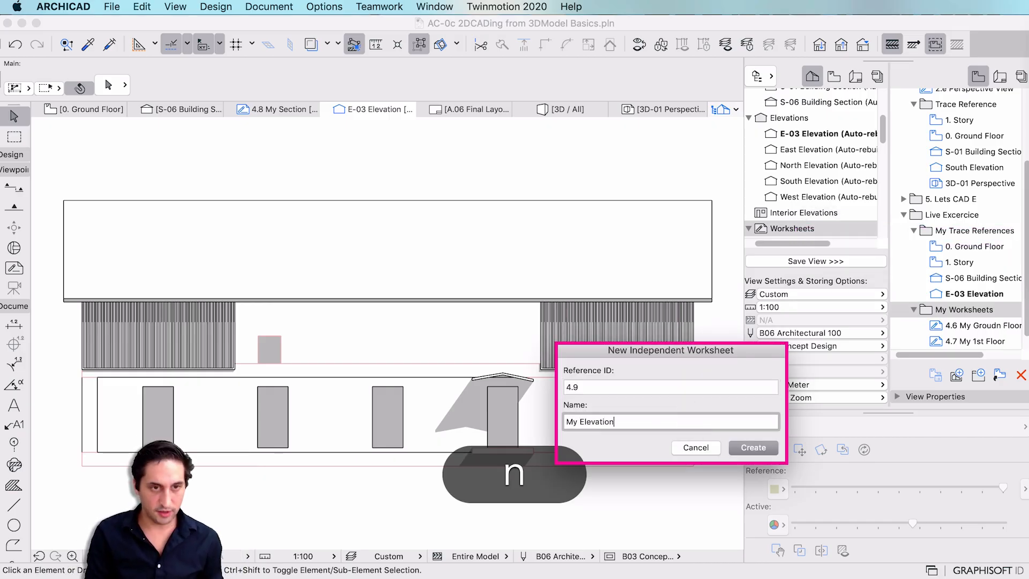
key(Return)
Show the E-03 Elevation view as a trace reference behind the 4.9 worksheet.
scroll(957, 270, down, 1)
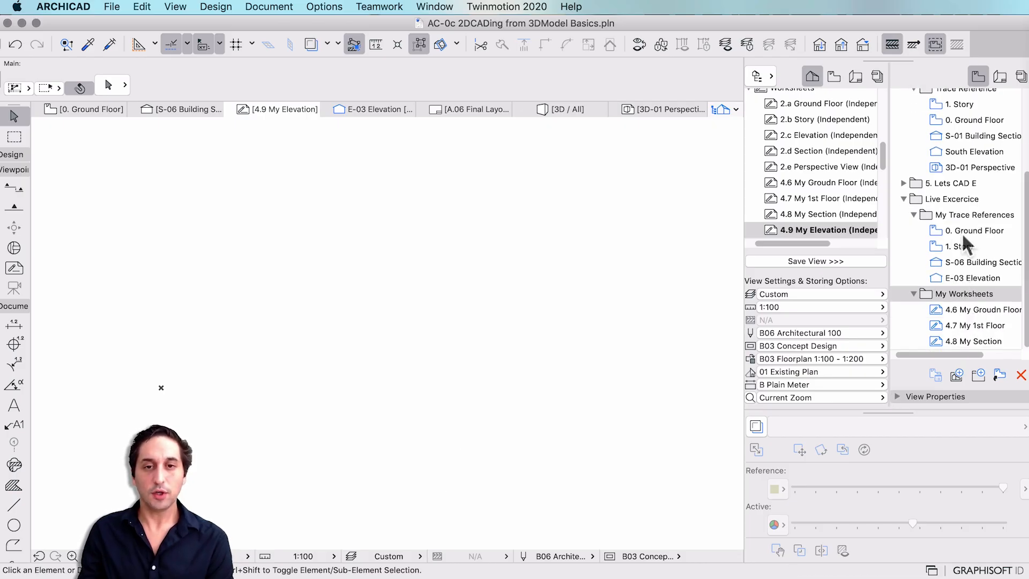
right_click(897, 271)
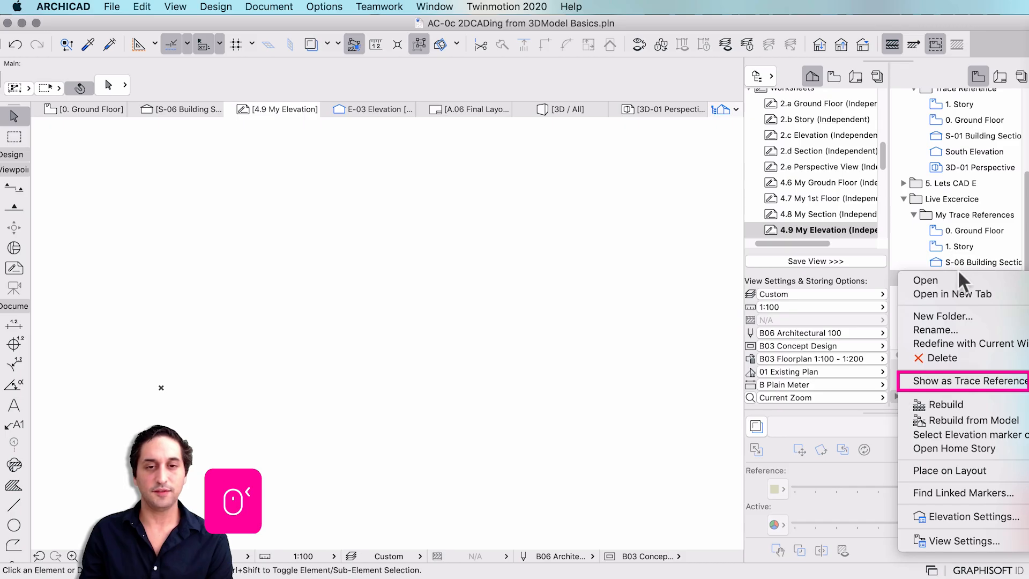
click(935, 381)
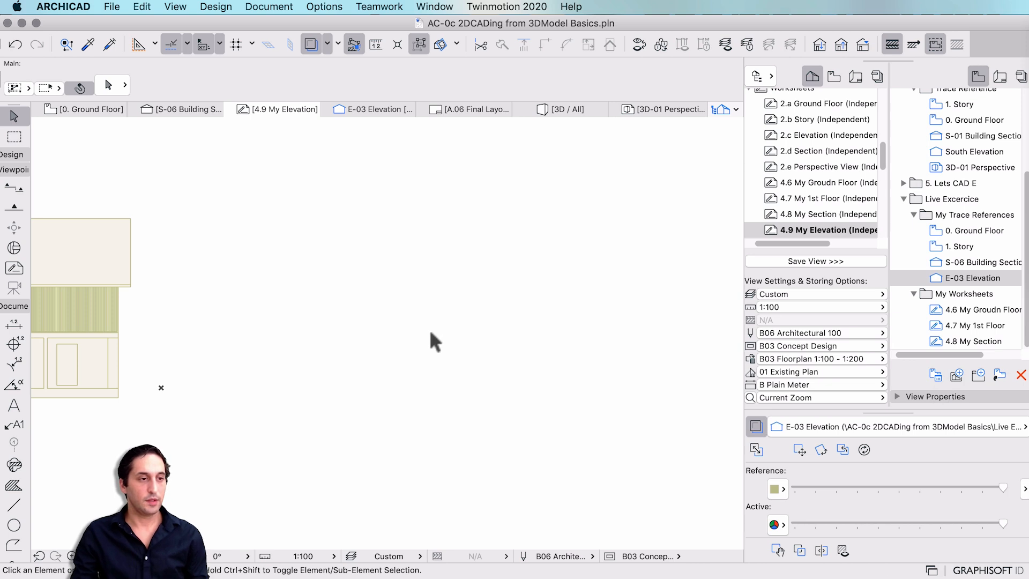
scroll(431, 333, down, 5)
scroll(236, 334, up, 5)
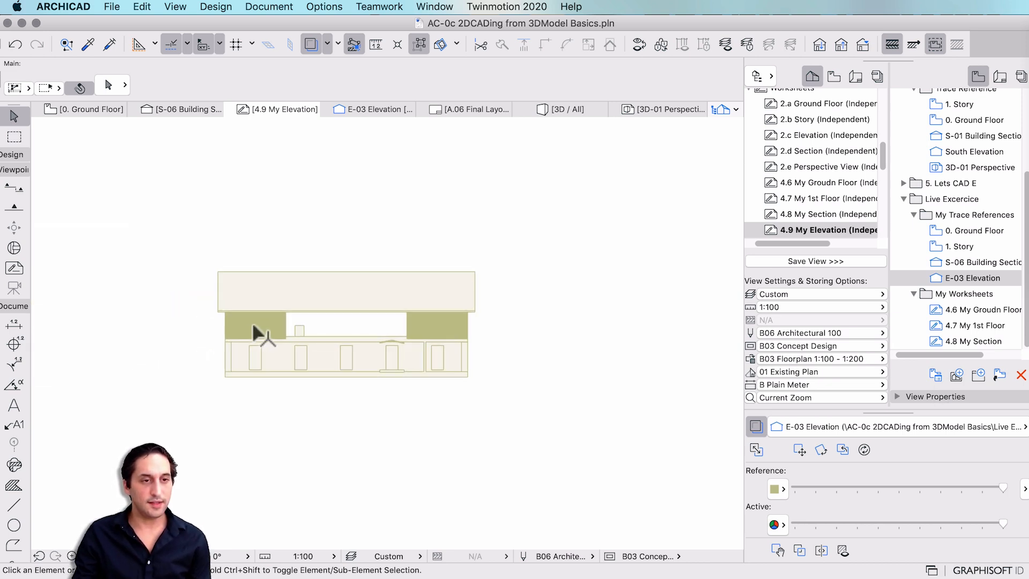
Draw rectangular fills over the roof band and the lower wall body.
click(13, 485)
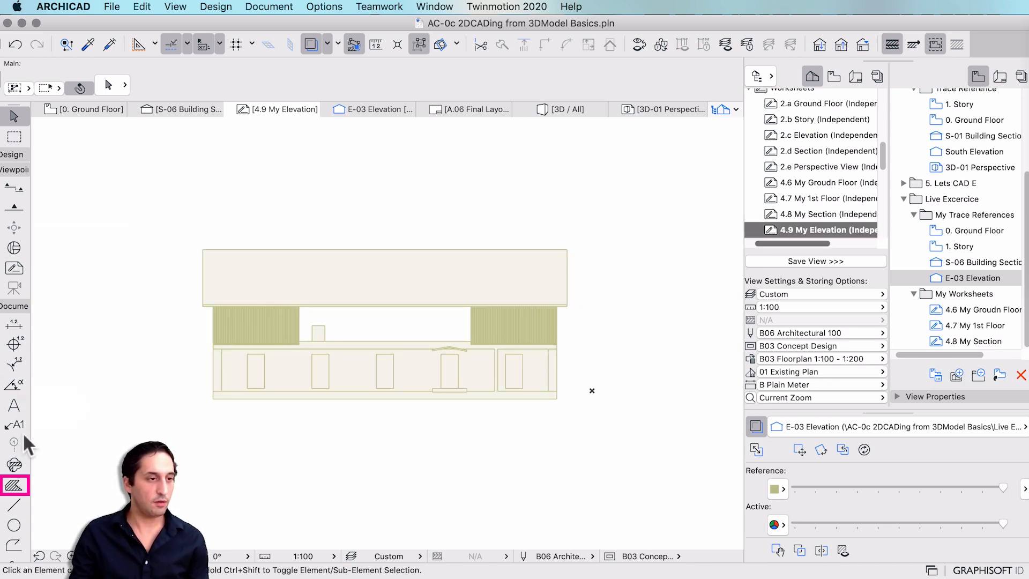
click(202, 250)
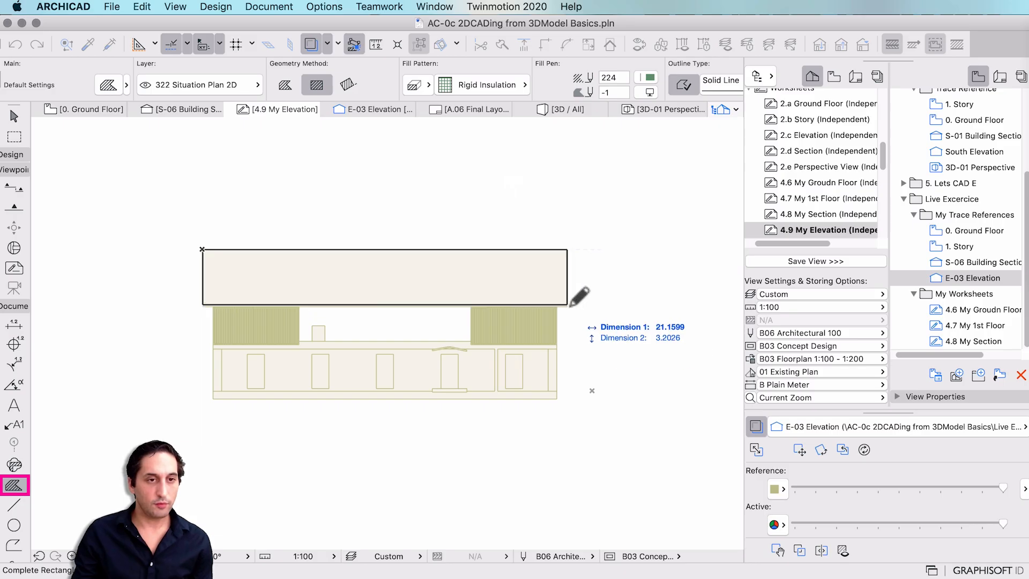
click(568, 305)
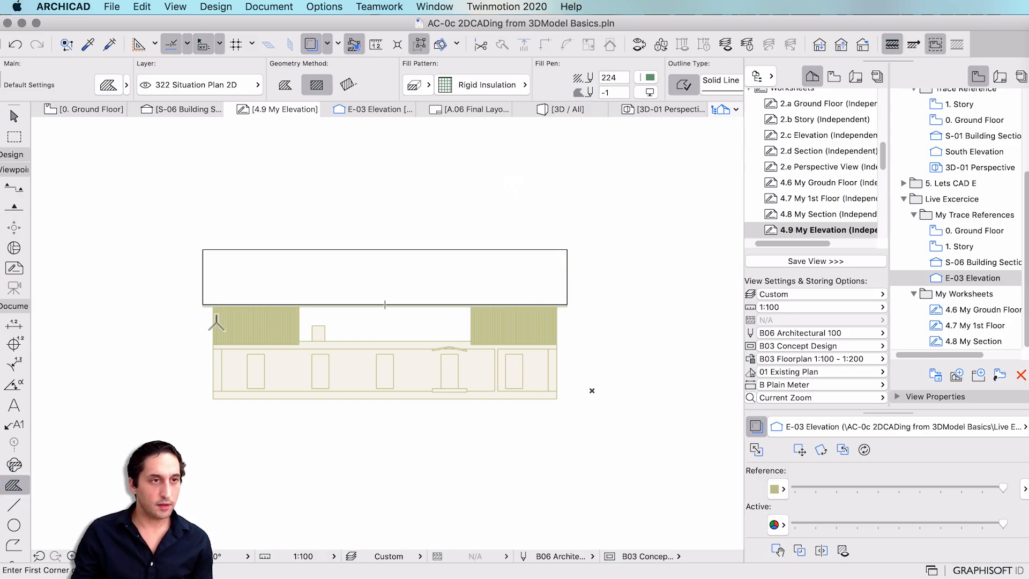
click(214, 306)
click(557, 391)
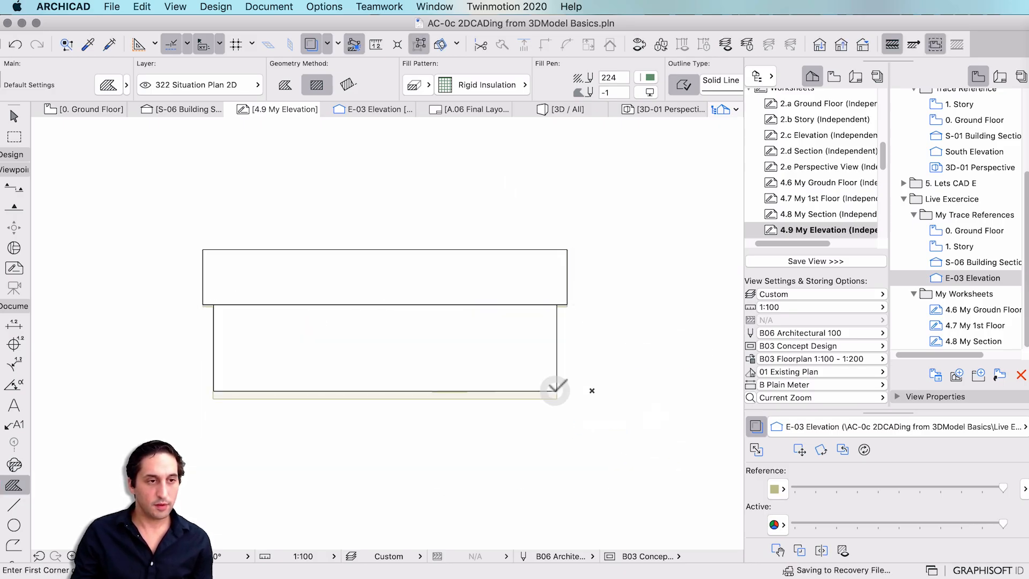
key(Escape)
Make both fills' backgrounds transparent so the elevation shows through.
click(532, 368)
shift+click(525, 295)
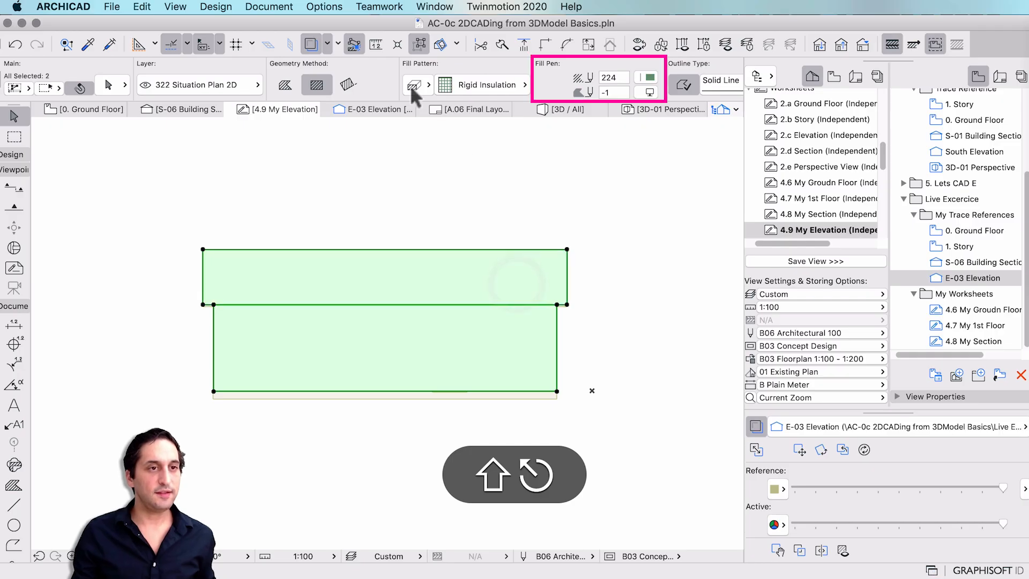
click(650, 93)
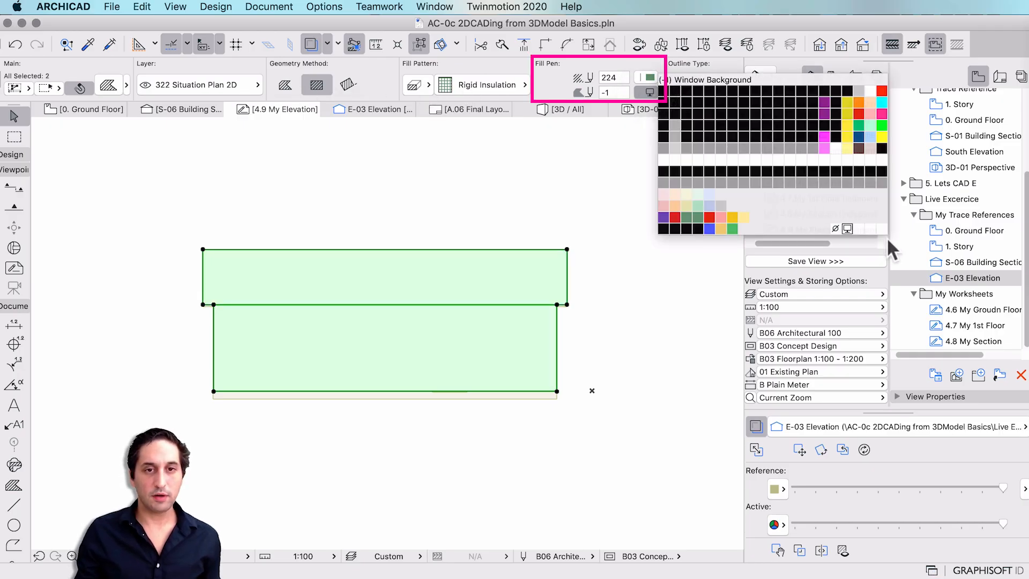
click(836, 228)
click(334, 474)
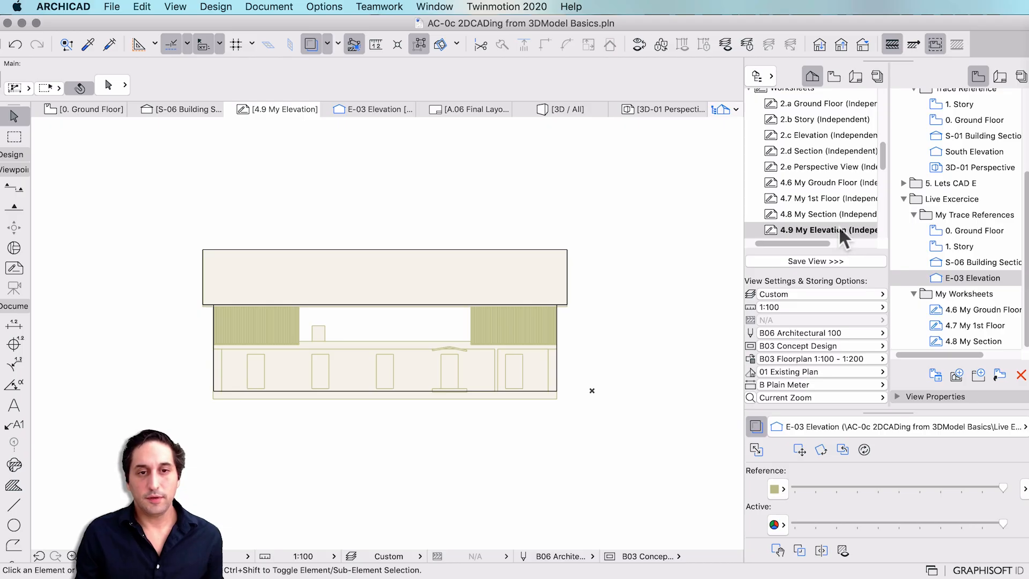
Save the 4.9 My Elevation worksheet as a view in My Worksheets.
click(968, 294)
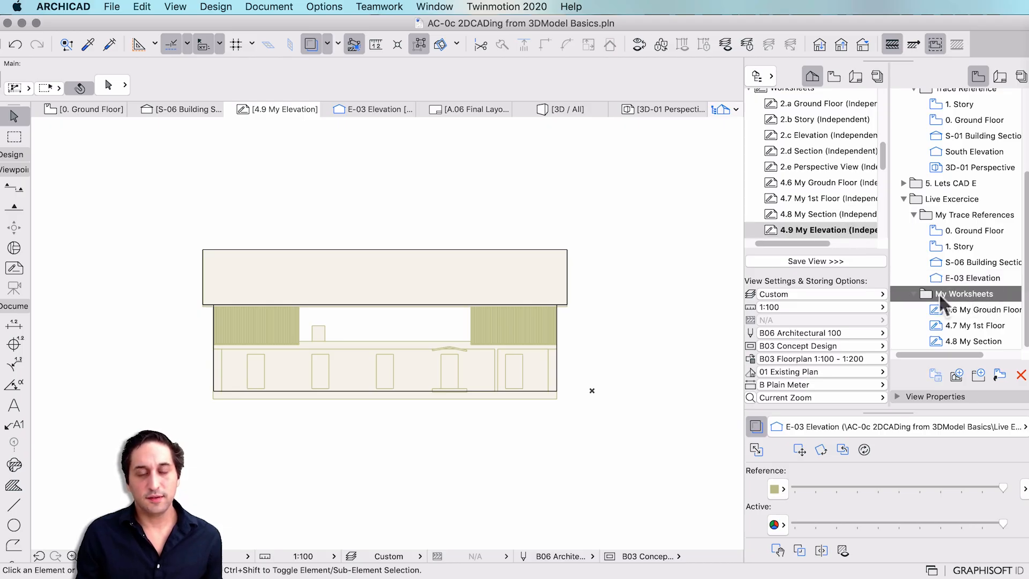
click(812, 260)
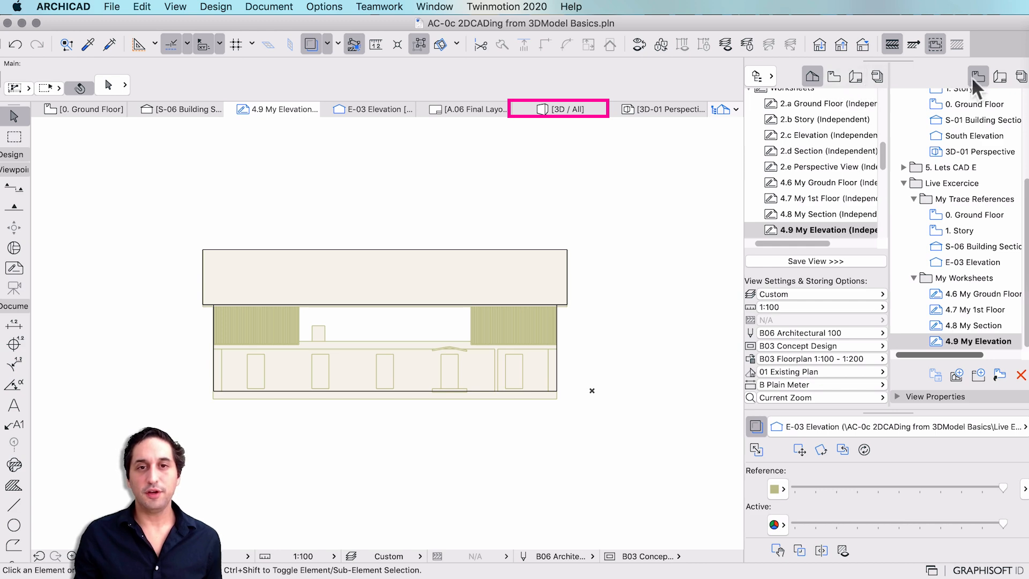
Switch to the 3D view and orbit and pan into the house interior.
click(560, 109)
shift+middle_drag(542, 343, 120, 344)
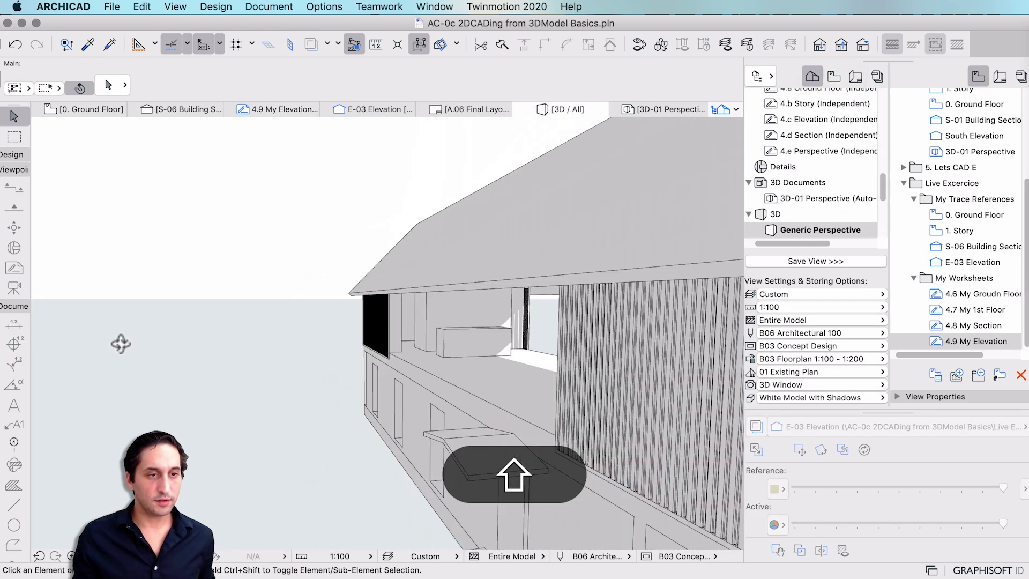
scroll(604, 331, up, 4)
shift+middle_drag(604, 331, 464, 305)
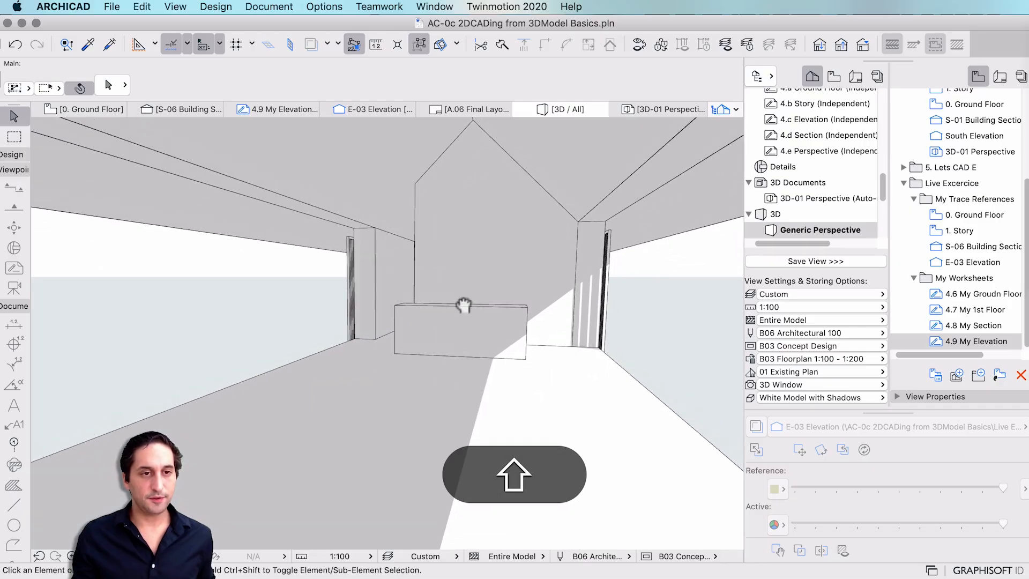
shift+middle_drag(454, 348, 467, 339)
middle_drag(466, 339, 456, 359)
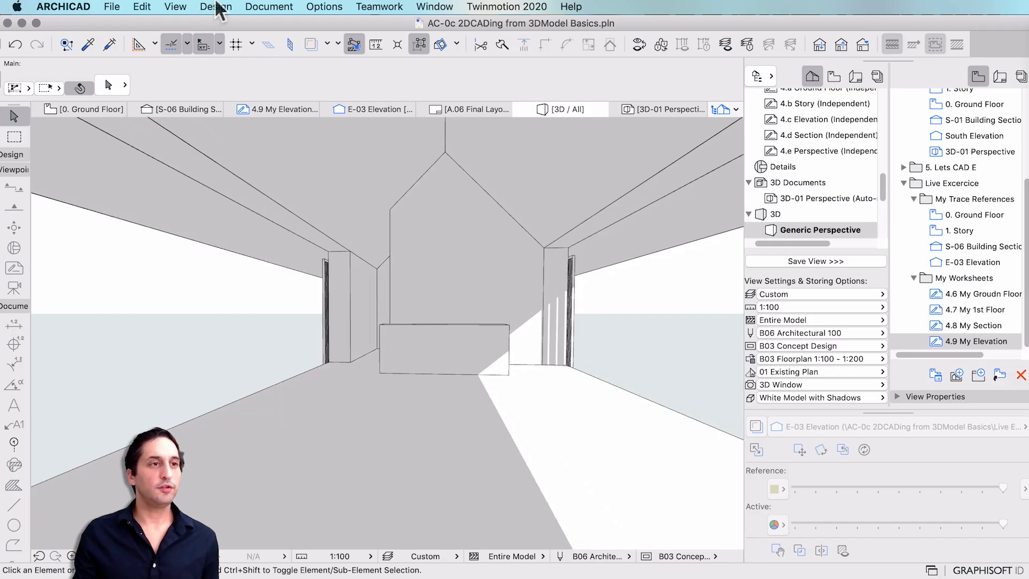
Face the interior wall head-on and zoom to centre the hall, desk and gable.
click(217, 8)
mouse_move(174, 8)
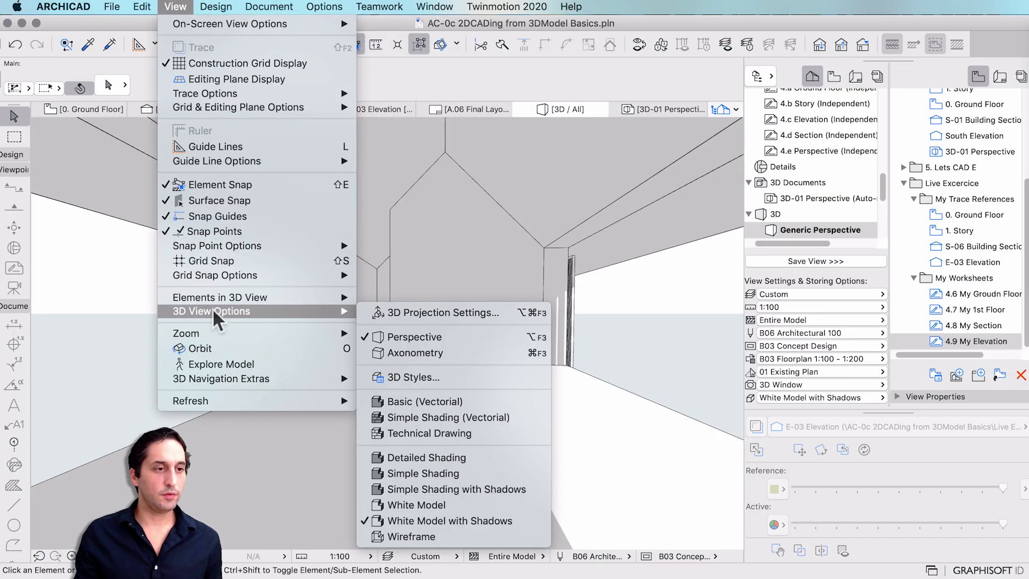
mouse_move(227, 377)
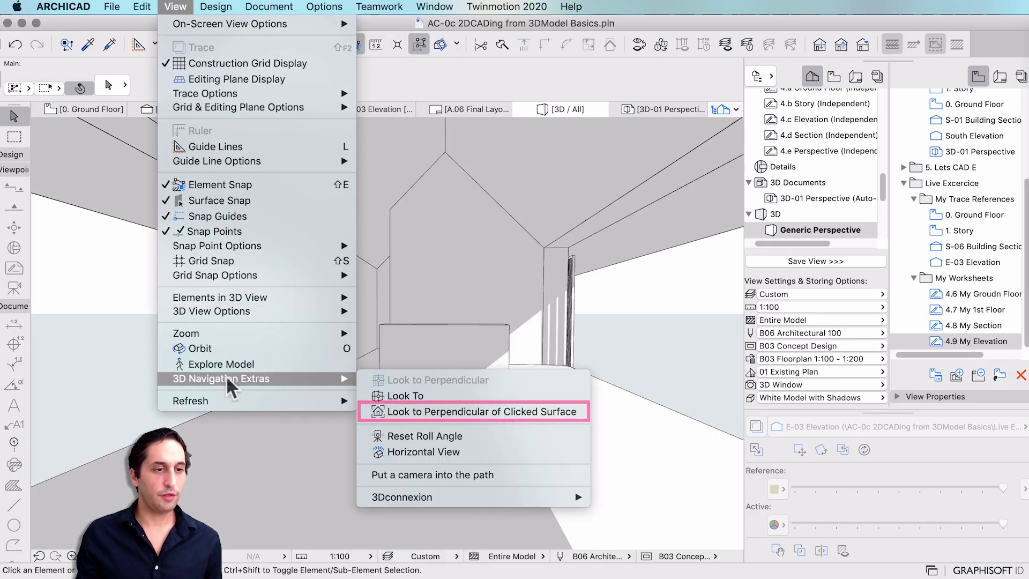
click(525, 410)
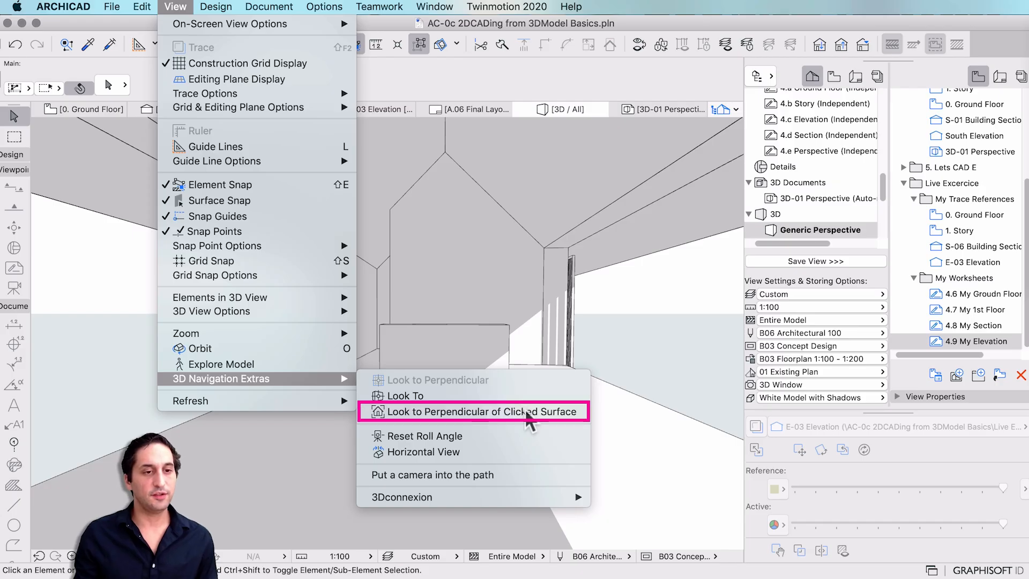
click(454, 281)
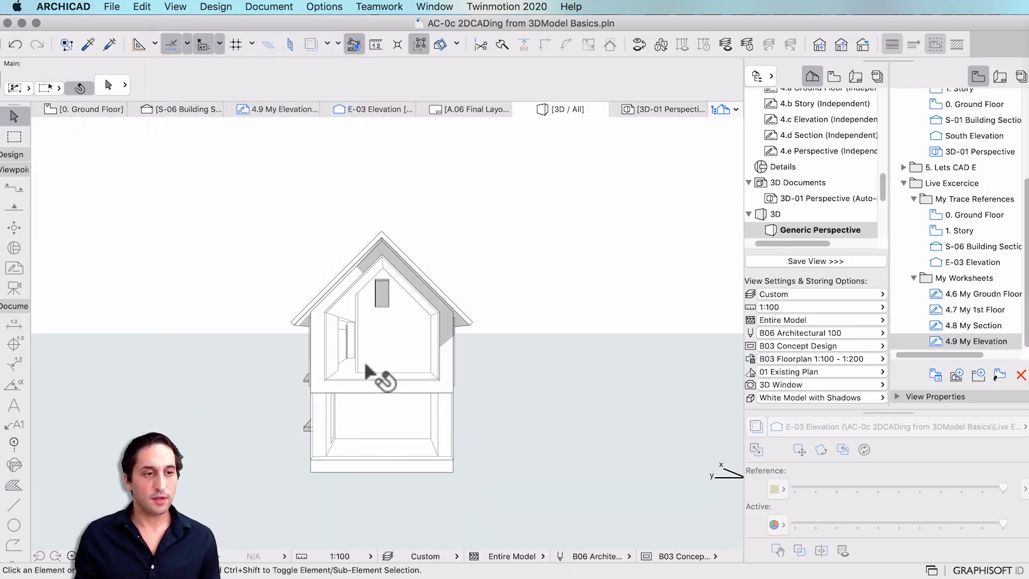
scroll(367, 357, up, 4)
scroll(372, 355, up, 10)
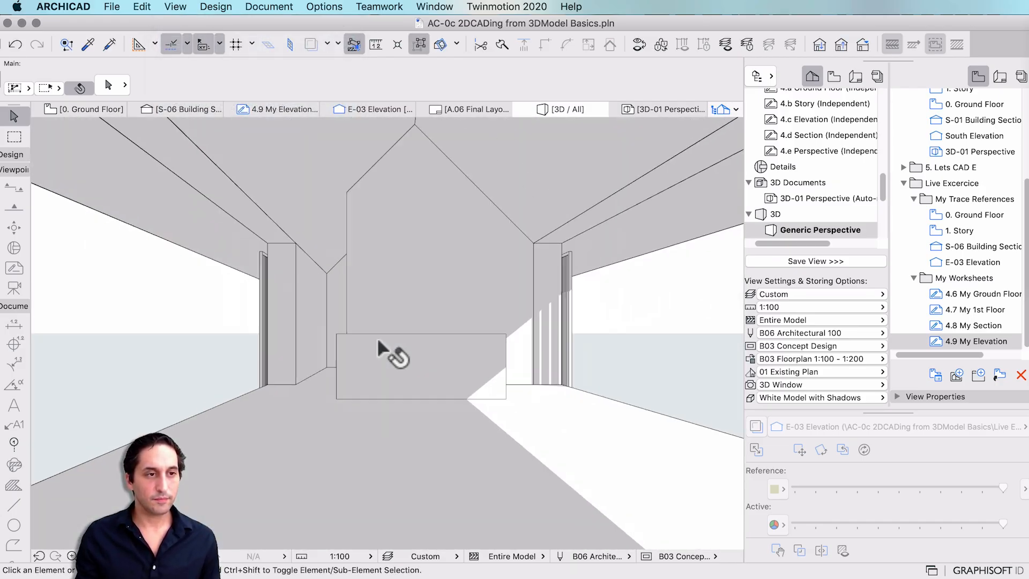
middle_drag(375, 349, 369, 356)
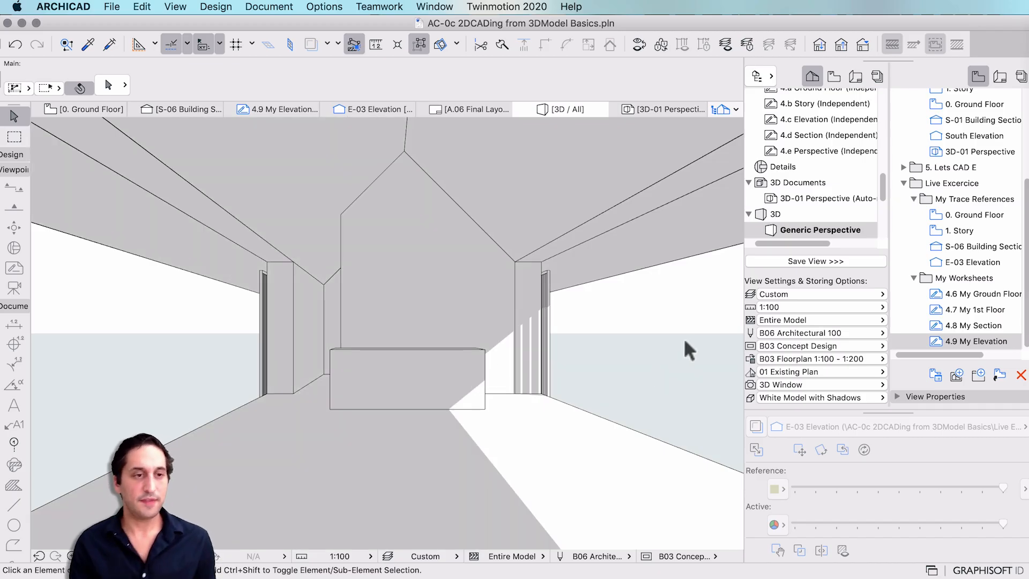
scroll(439, 348, down, 2)
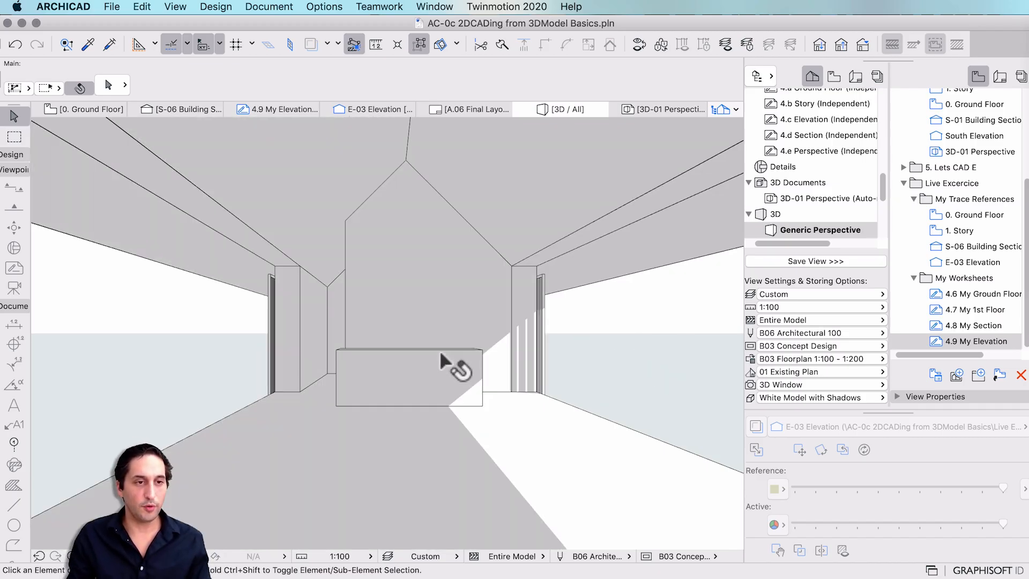
Widen the 3D perspective's view cone from 75° to 85° in 3D Projection Settings.
right_click(641, 309)
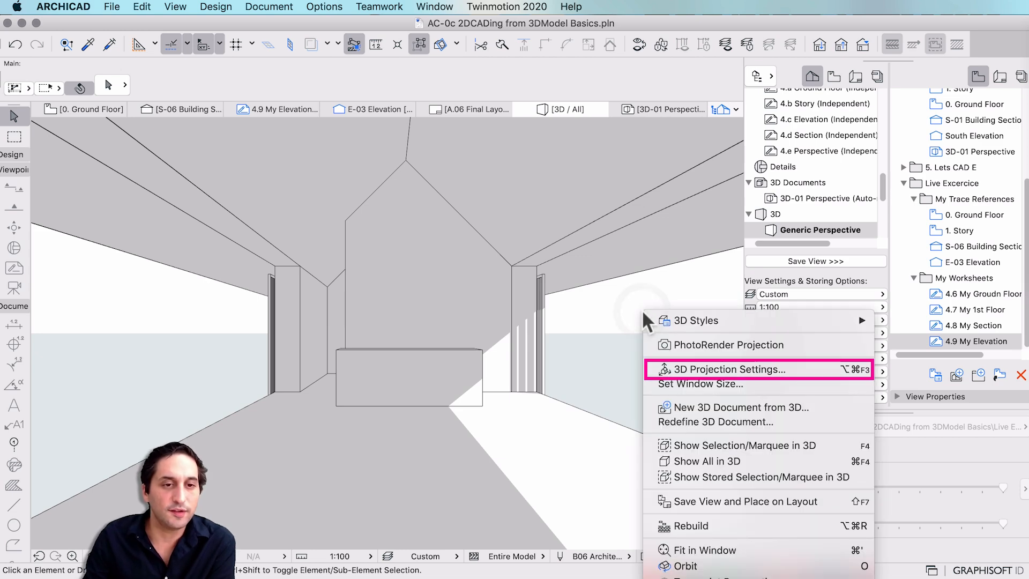
click(704, 374)
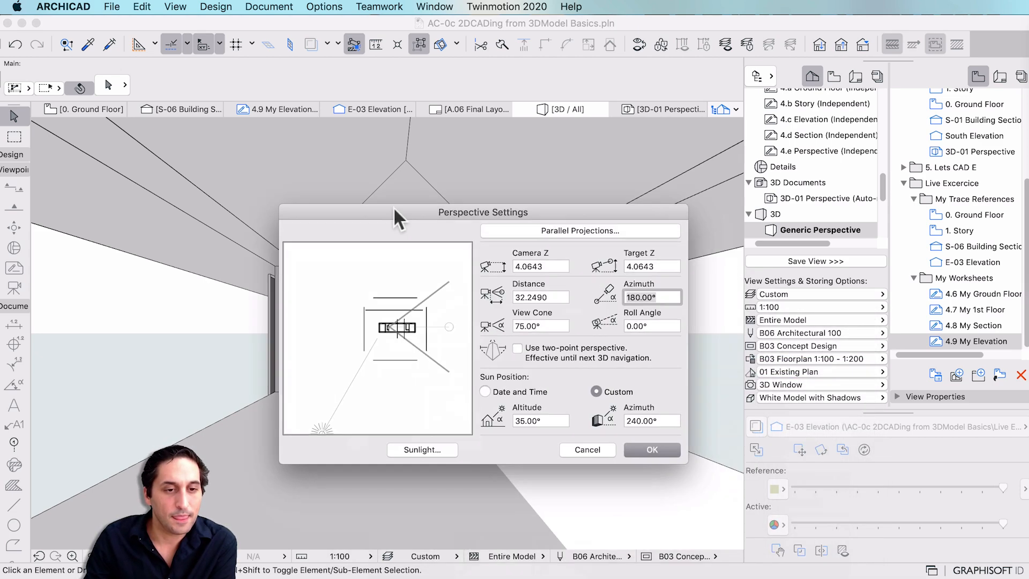
drag(393, 208, 390, 202)
drag(543, 320, 452, 316)
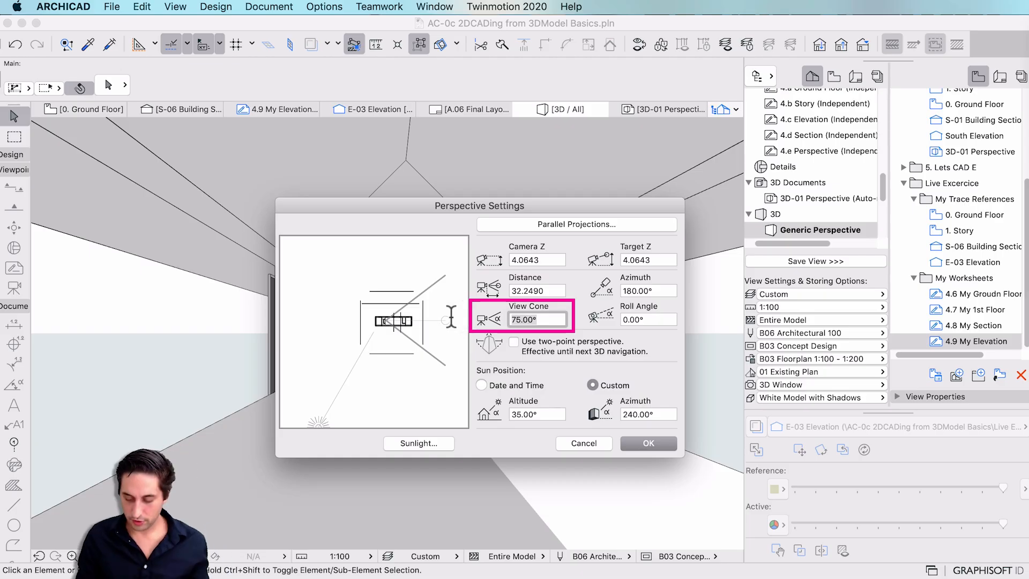
text(85)
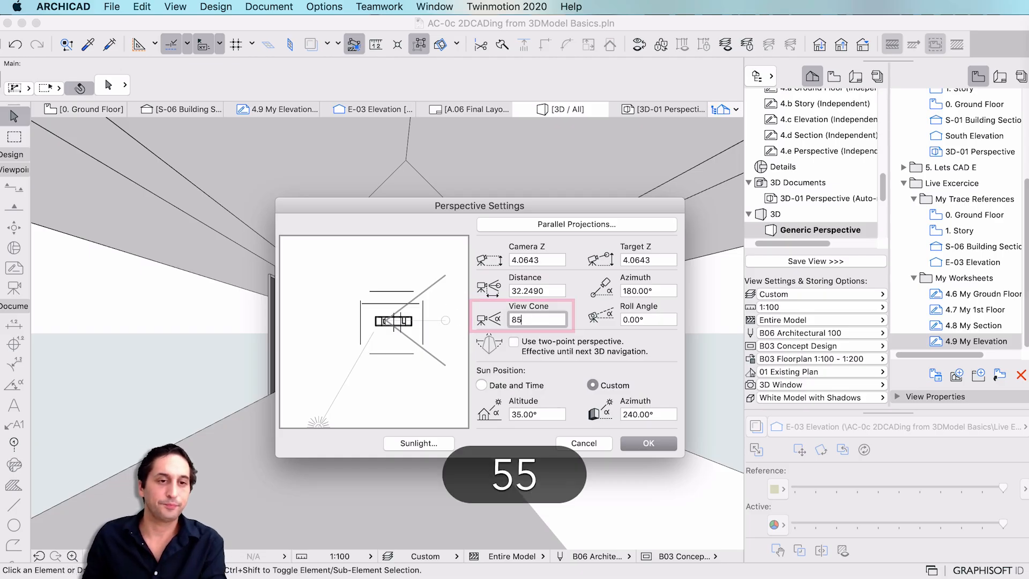
key(Return)
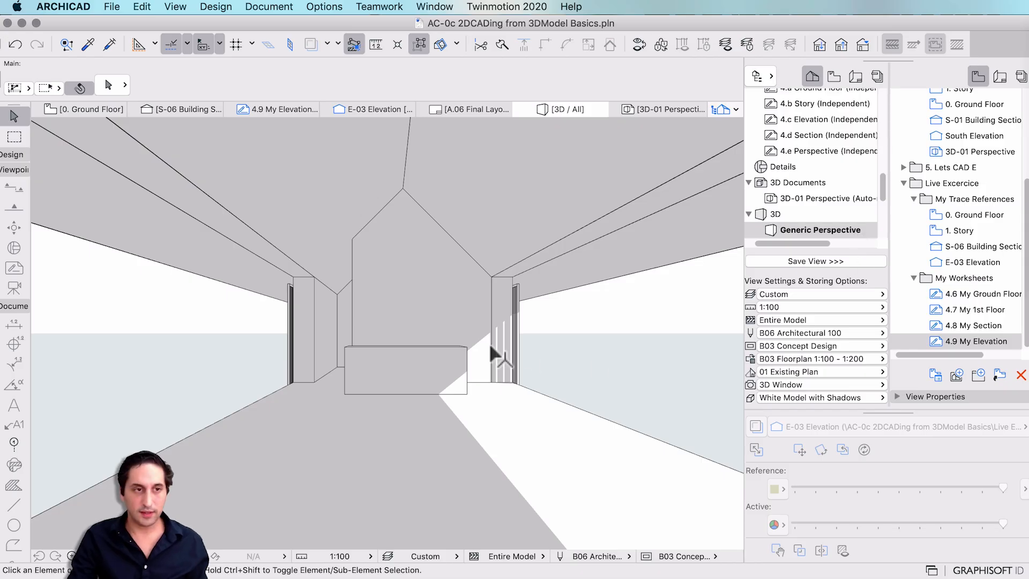
key(F4)
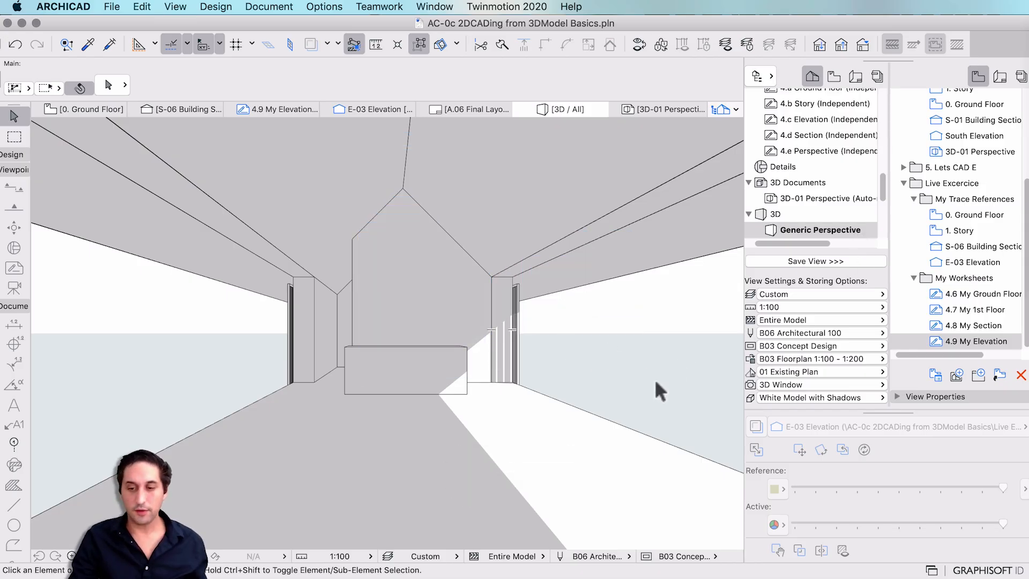
Create 3D document 3D-02 My Perspective from the view, then screenshot it.
click(799, 183)
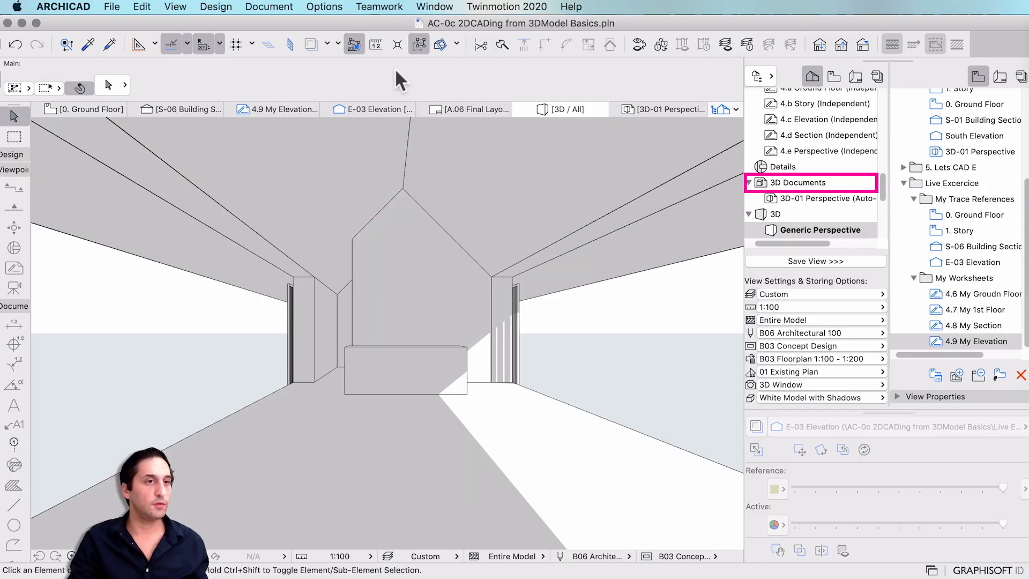
right_click(786, 179)
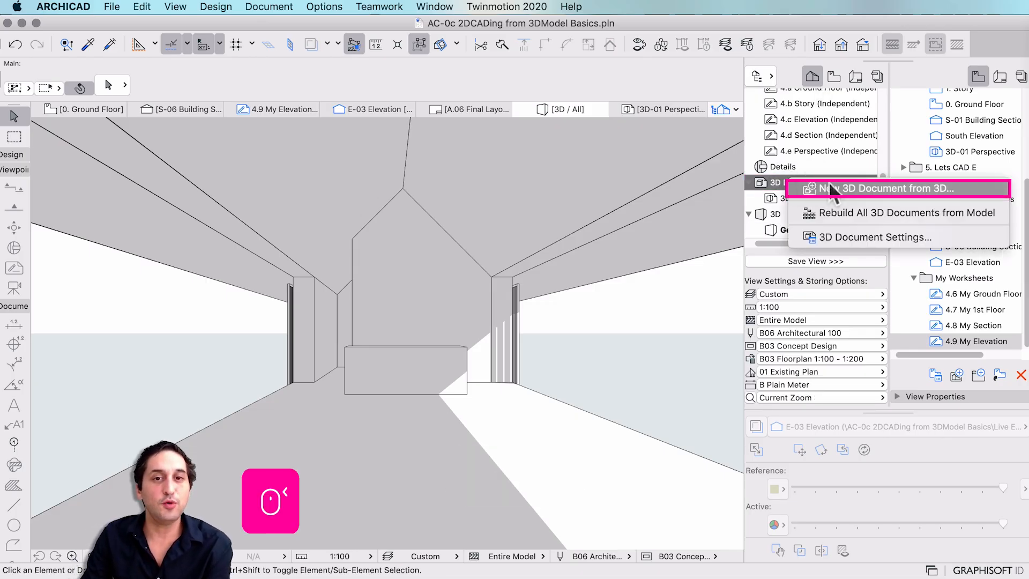
click(830, 188)
key(Tab)
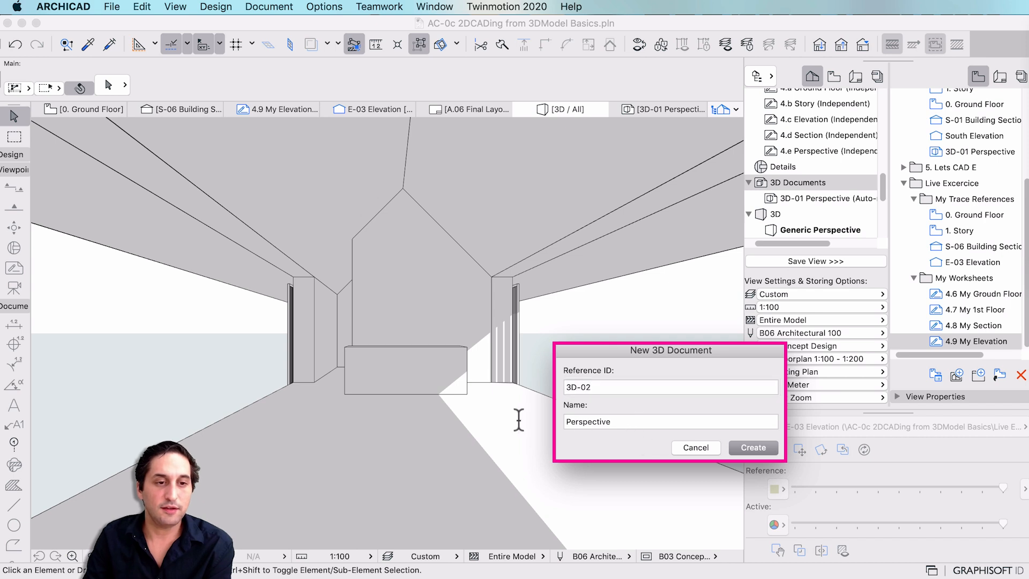
key(Left)
text(My P)
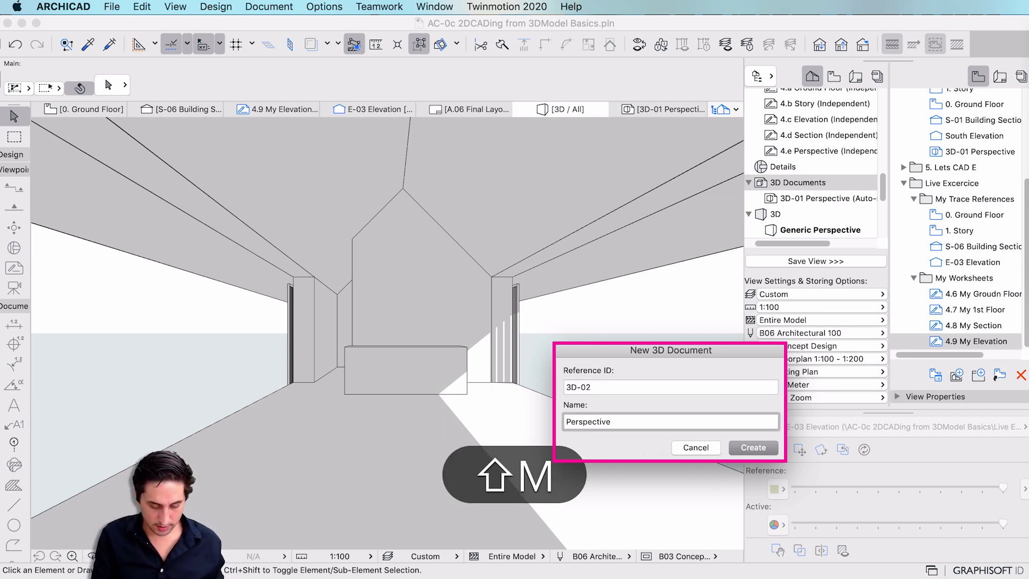
text(erspectiv)
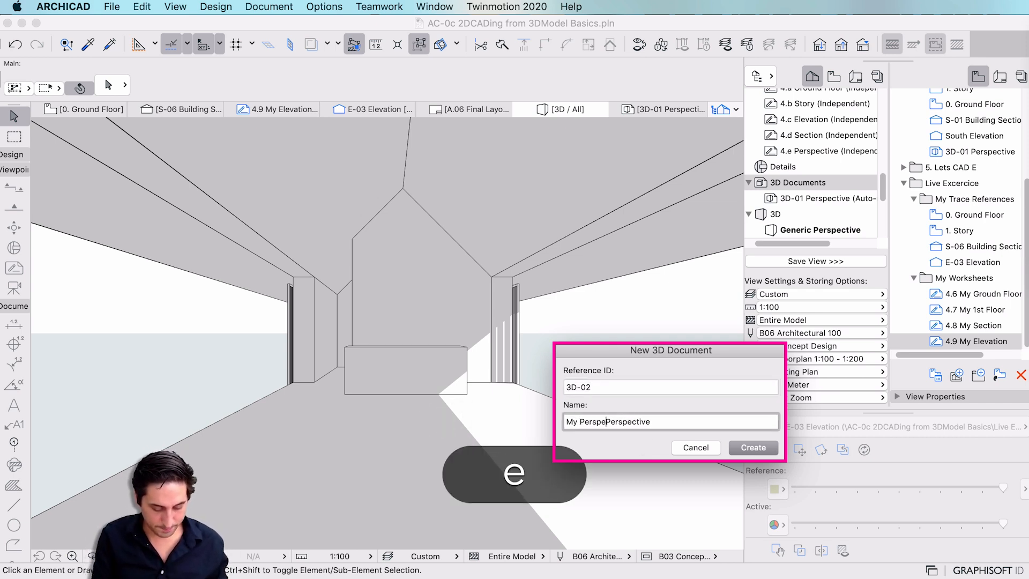
text(e)
key(Return)
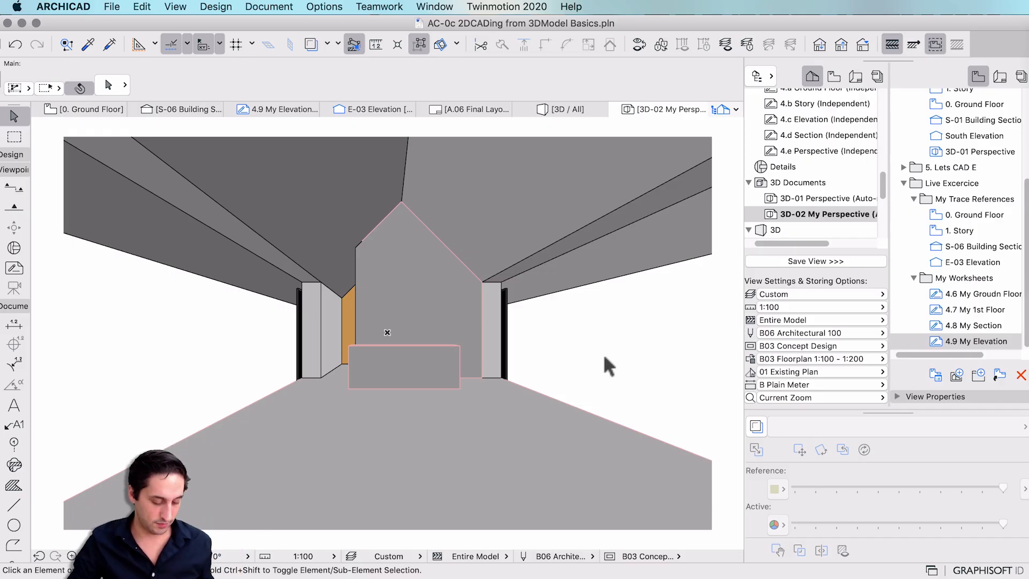
key(shift+super)
click(734, 542)
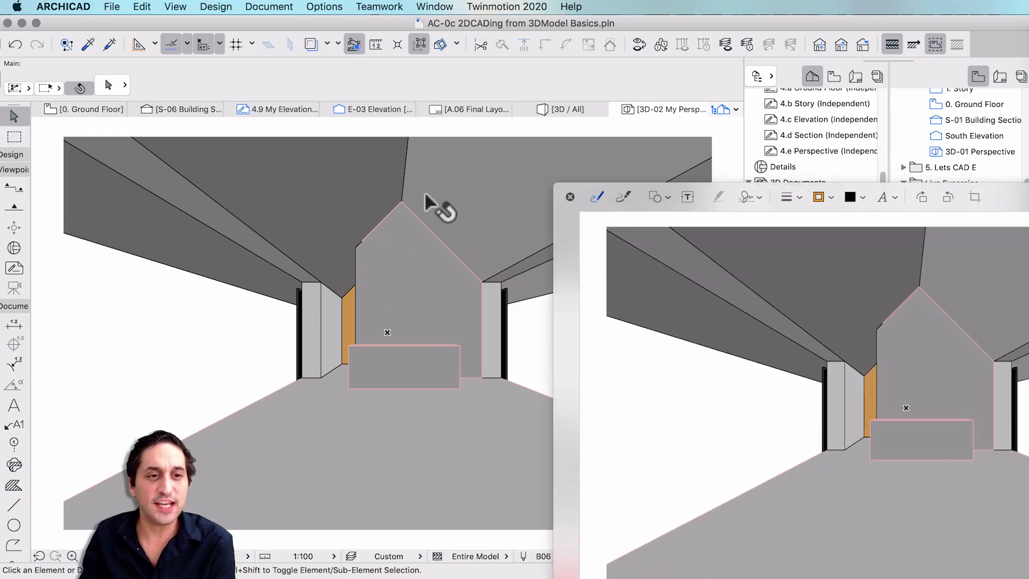
Sketch a blue line down the left pillar and pink lines along the left and right floor edges.
drag(559, 207, 12, 47)
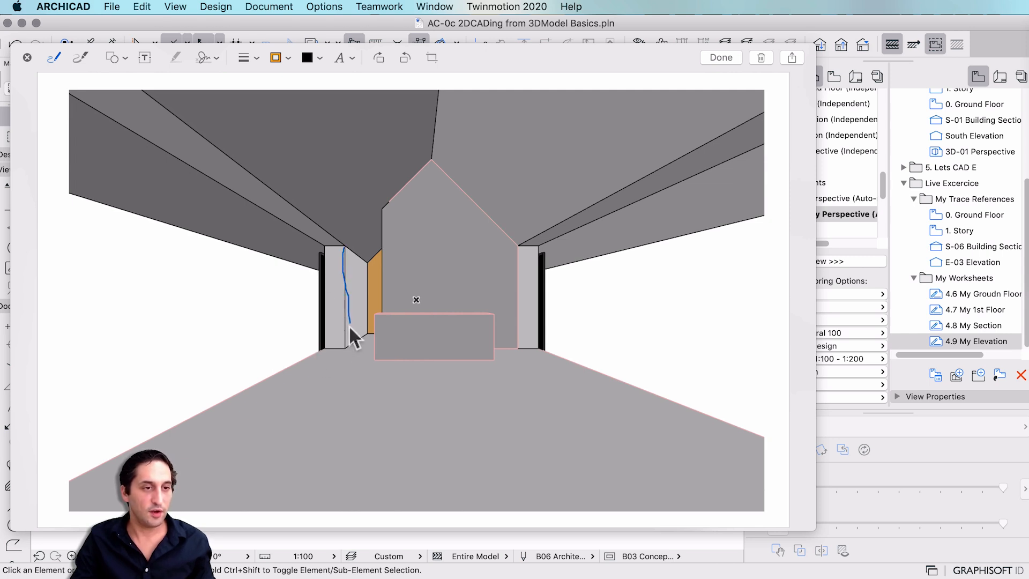
drag(345, 246, 385, 246)
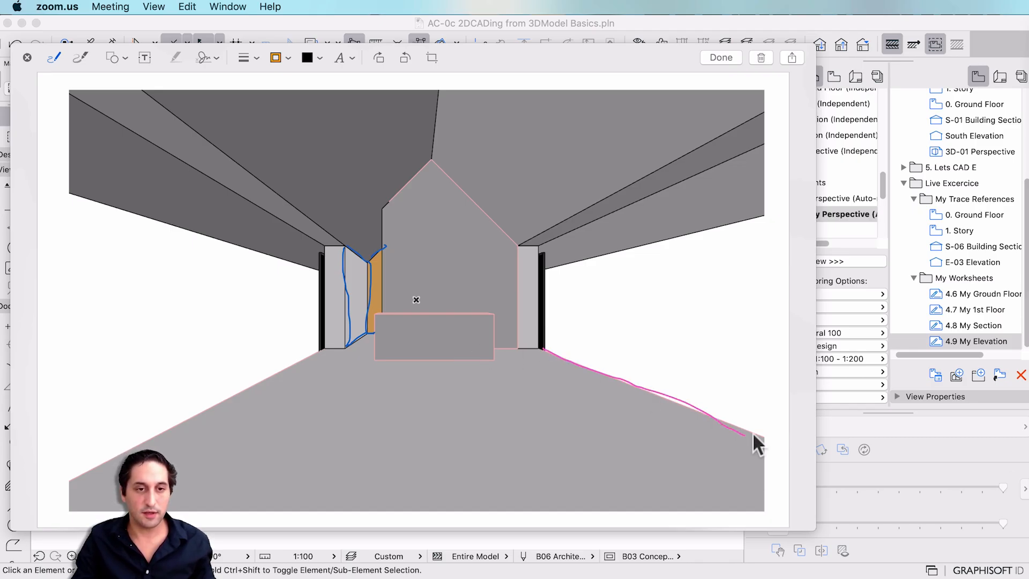
drag(753, 432, 753, 435)
drag(320, 348, 90, 481)
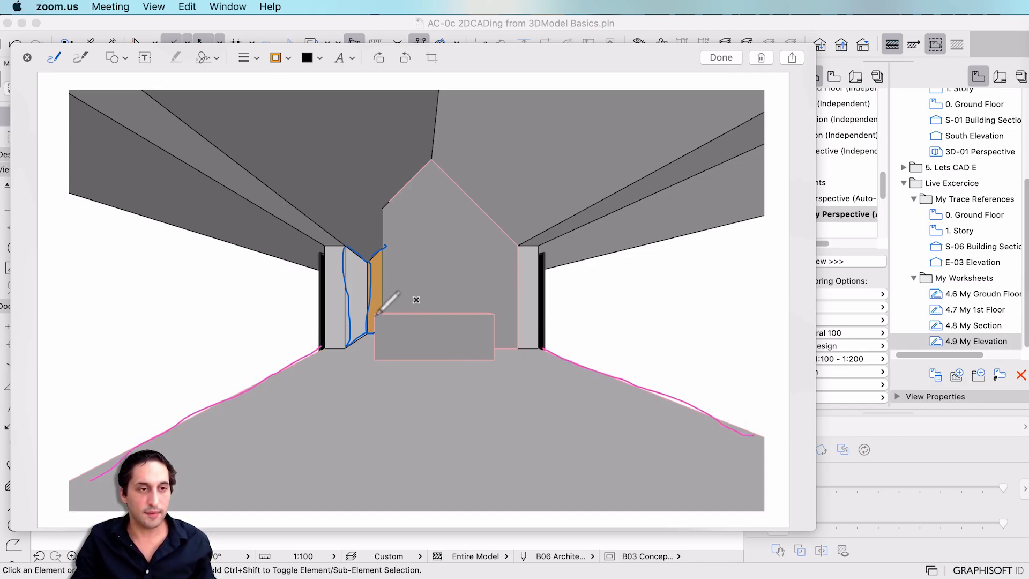
Outline the low desk in pink, dividing it into compartments with dividers, dashes and a dot.
mouse_move(377, 315)
mouse_down()
mouse_move(485, 317)
mouse_move(488, 358)
mouse_move(391, 360)
mouse_move(373, 321)
mouse_move(407, 359)
mouse_up()
mouse_move(428, 318)
mouse_down()
mouse_move(428, 359)
mouse_move(455, 367)
mouse_up()
drag(386, 339, 424, 336)
drag(445, 336, 455, 336)
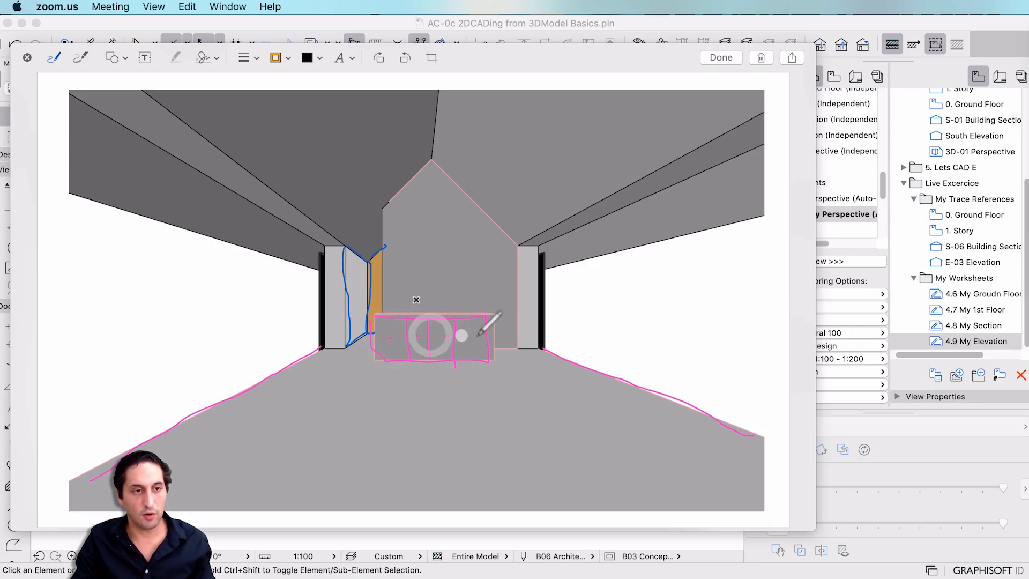
click(476, 336)
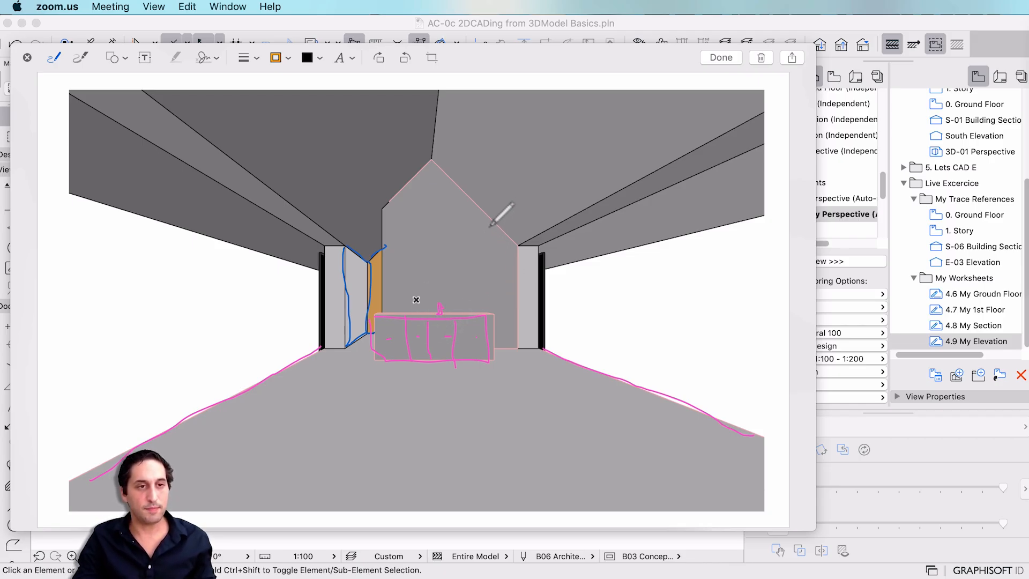
Sketch lines over the back wall, down from the roof peak, and over the right column and beam.
mouse_move(492, 221)
mouse_down()
mouse_move(490, 285)
mouse_move(385, 295)
mouse_up()
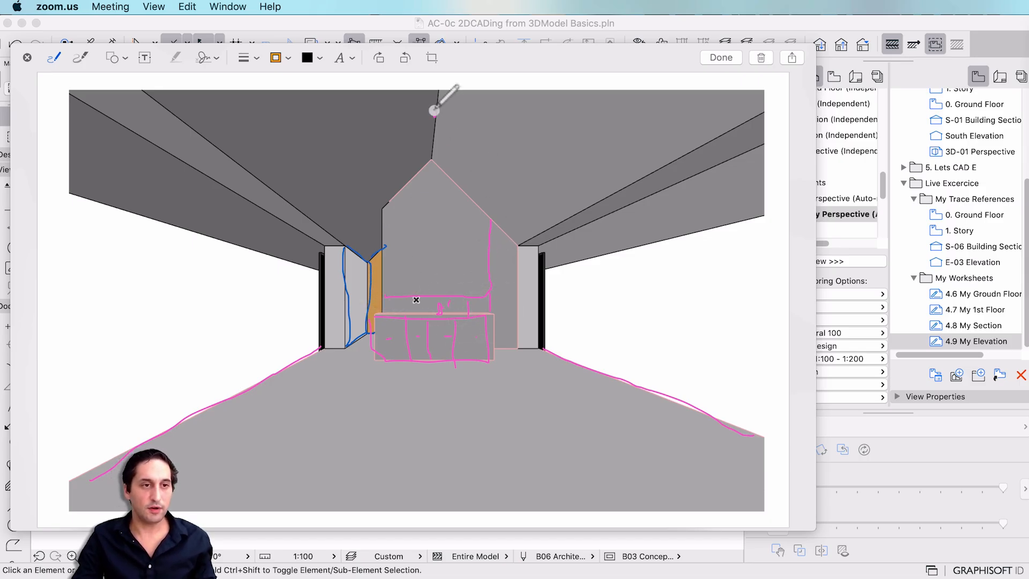
mouse_move(434, 110)
mouse_down()
mouse_move(434, 242)
mouse_move(432, 230)
mouse_up()
mouse_move(518, 245)
mouse_down()
mouse_move(541, 256)
mouse_move(615, 167)
mouse_up()
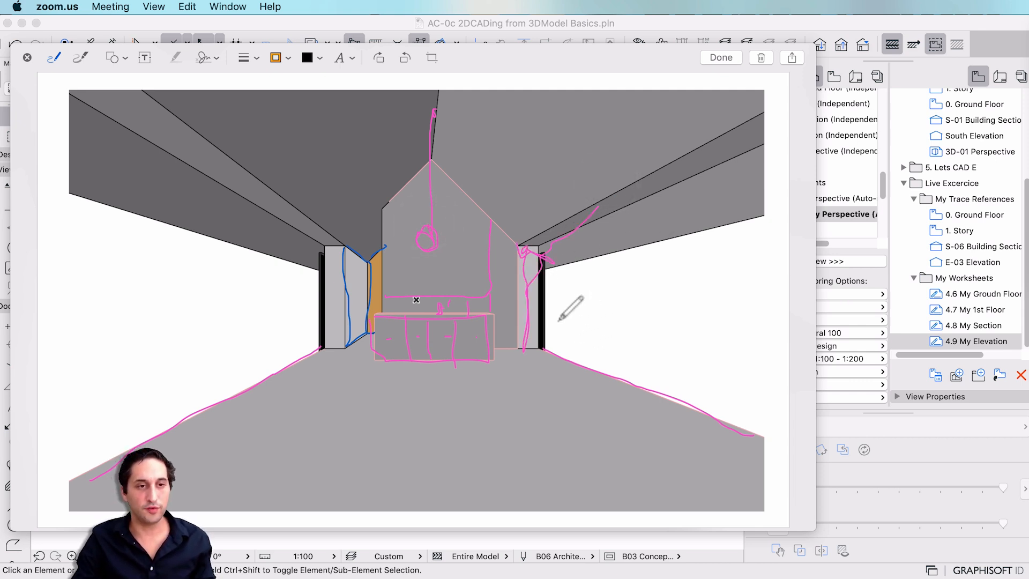
Sketch hill-shaped lines across the right and left walls.
drag(558, 320, 764, 302)
mouse_move(589, 308)
mouse_down()
mouse_move(651, 268)
mouse_move(727, 303)
mouse_up()
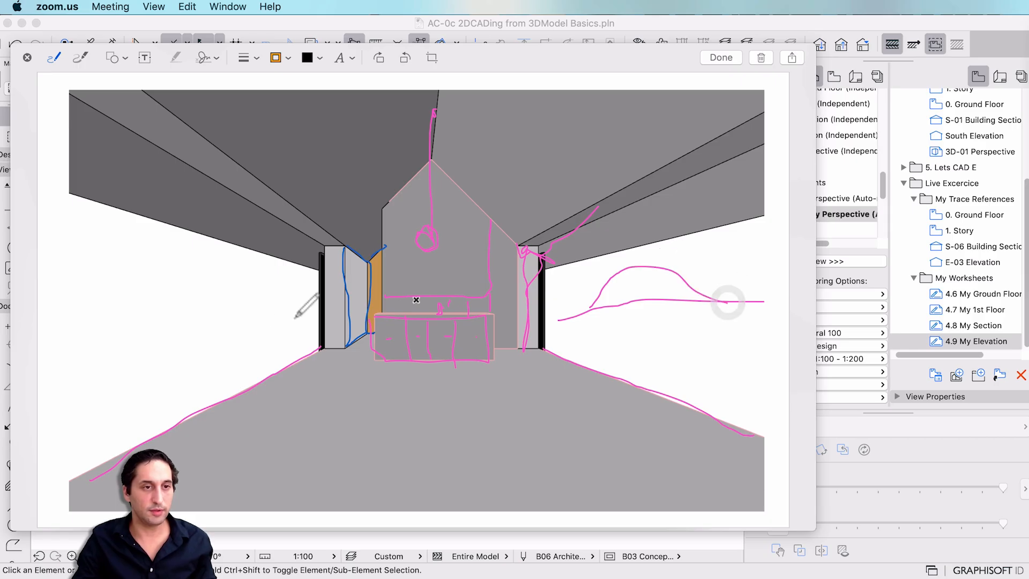
drag(299, 347, 80, 358)
drag(222, 313, 68, 284)
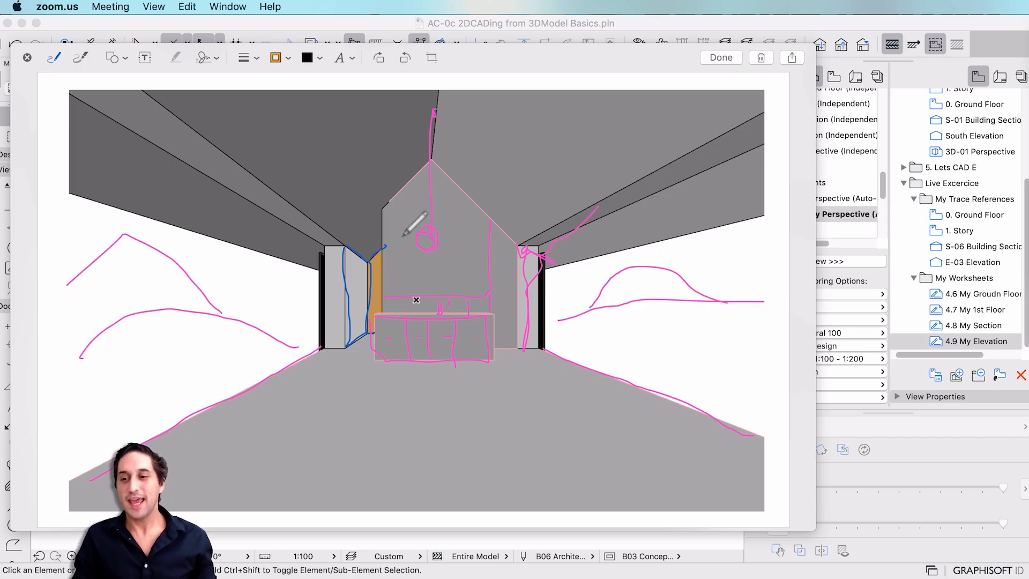
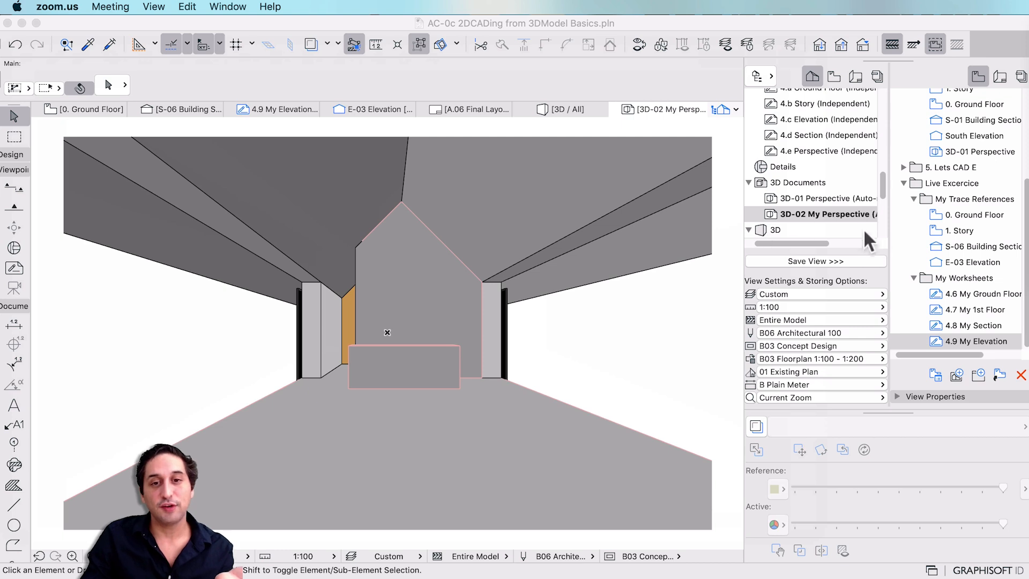
Save the current 3D perspective as 3D-02 My Perspective in the My Trace References folder.
click(962, 202)
click(971, 198)
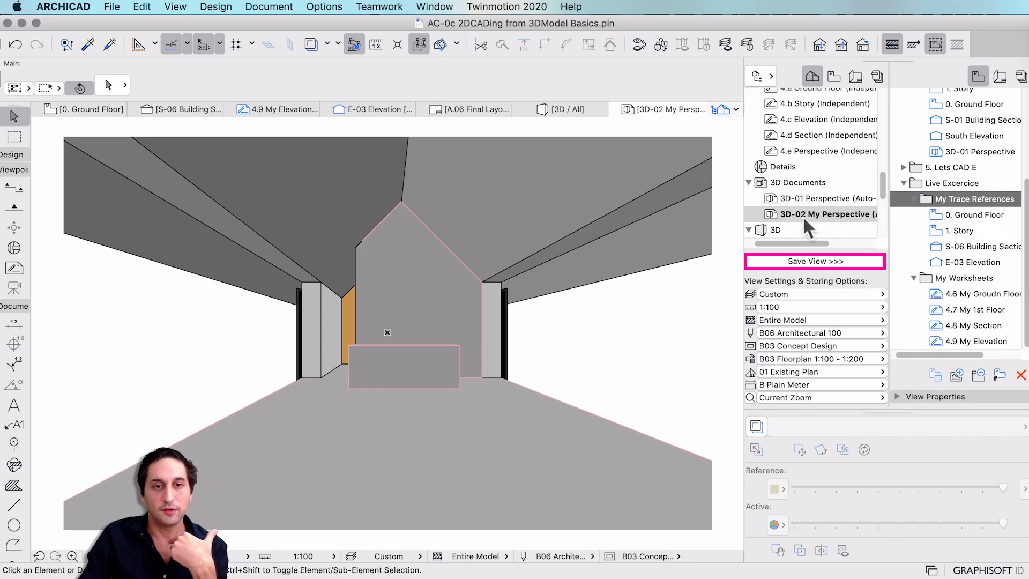
click(793, 262)
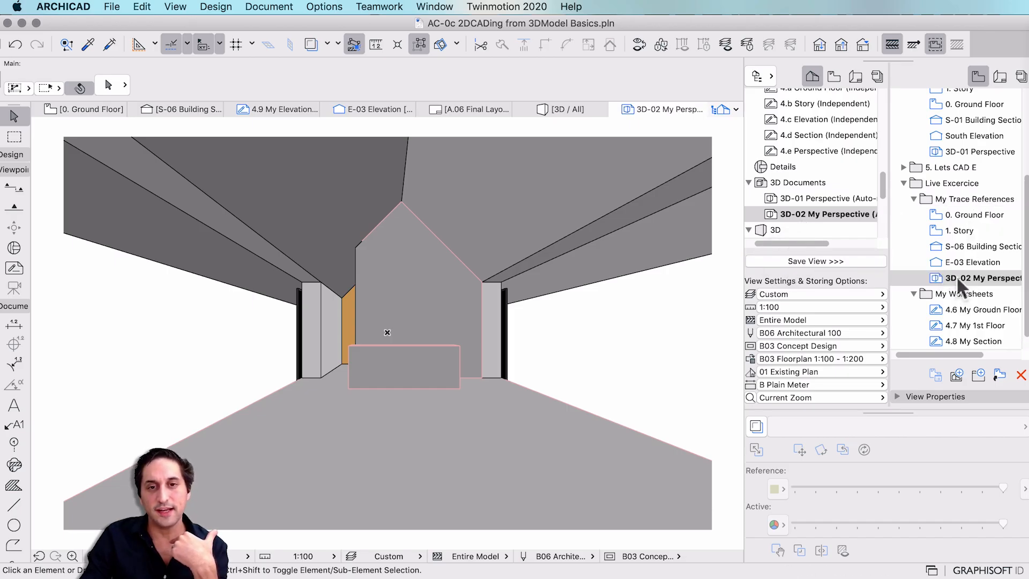
click(956, 278)
scroll(959, 300, down, 1)
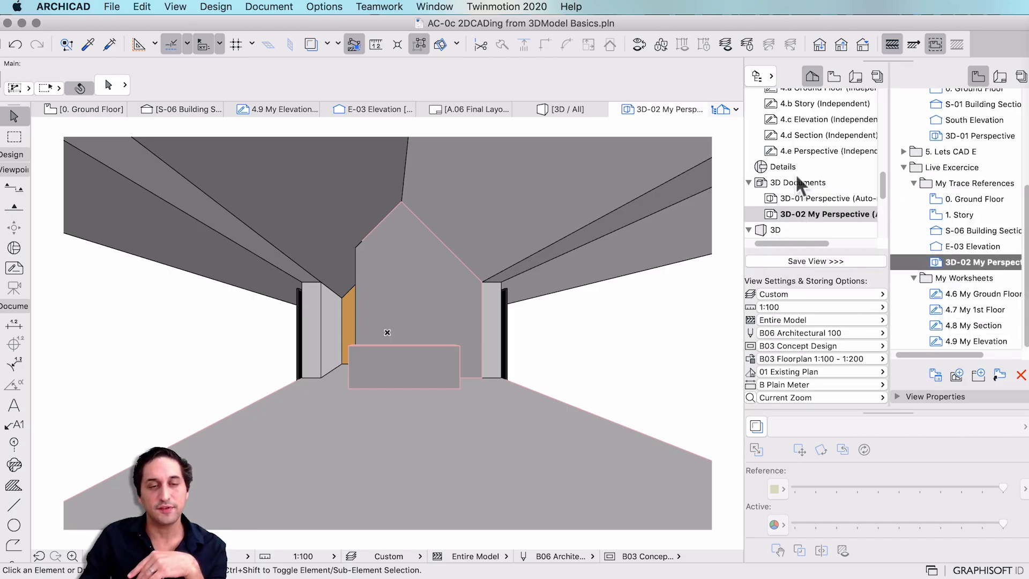
scroll(804, 140, up, 3)
Create a new independent worksheet with ID 4.10 named My Perspective.
scroll(805, 143, up, 5)
right_click(806, 102)
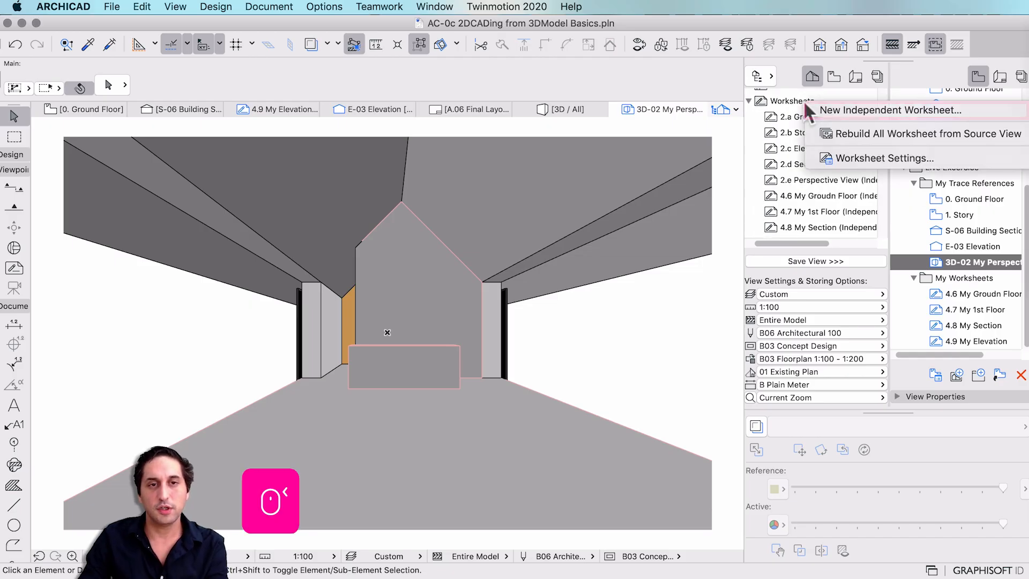
click(857, 108)
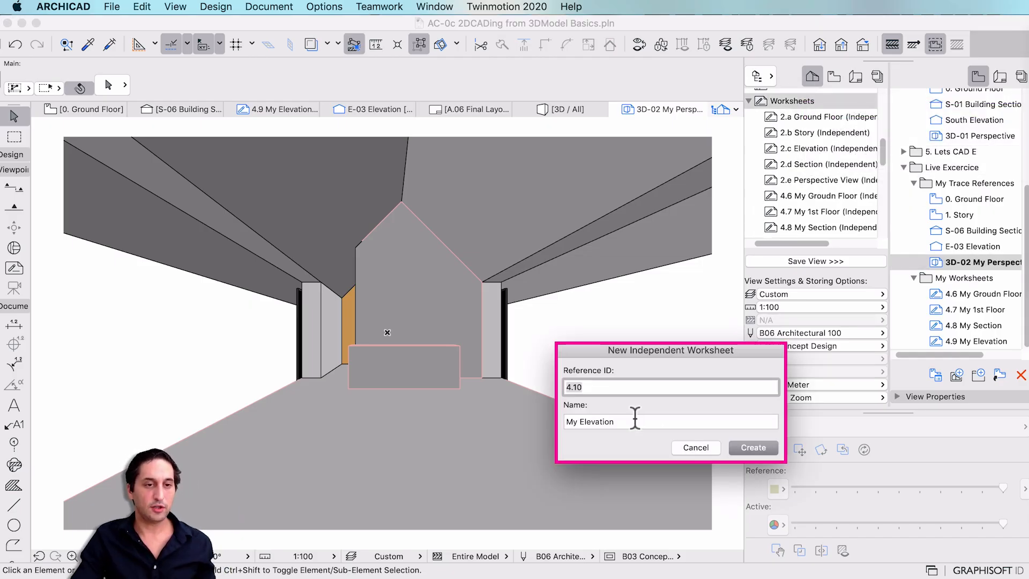
click(579, 422)
shift+click(722, 412)
text(Perspective)
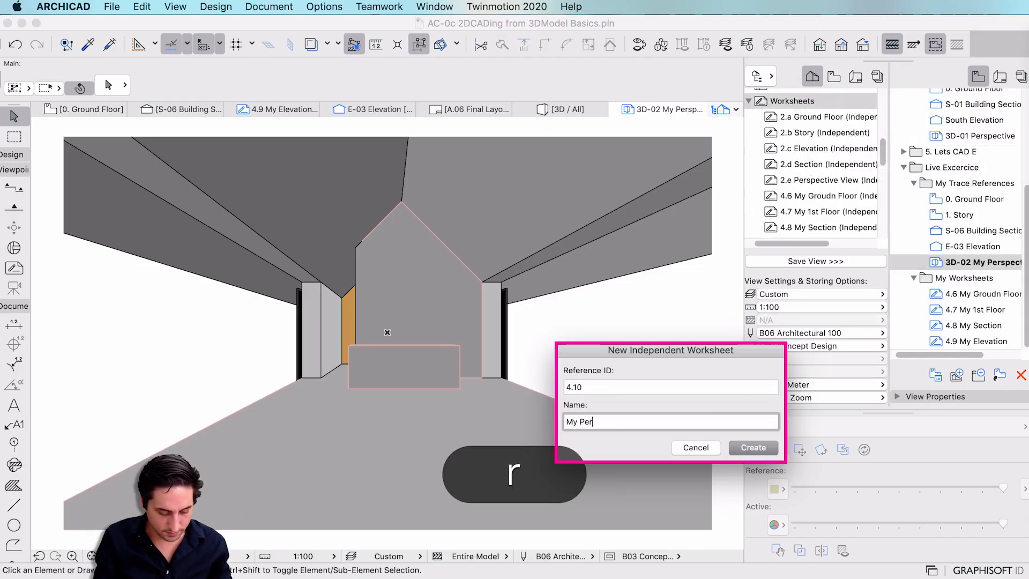
click(753, 447)
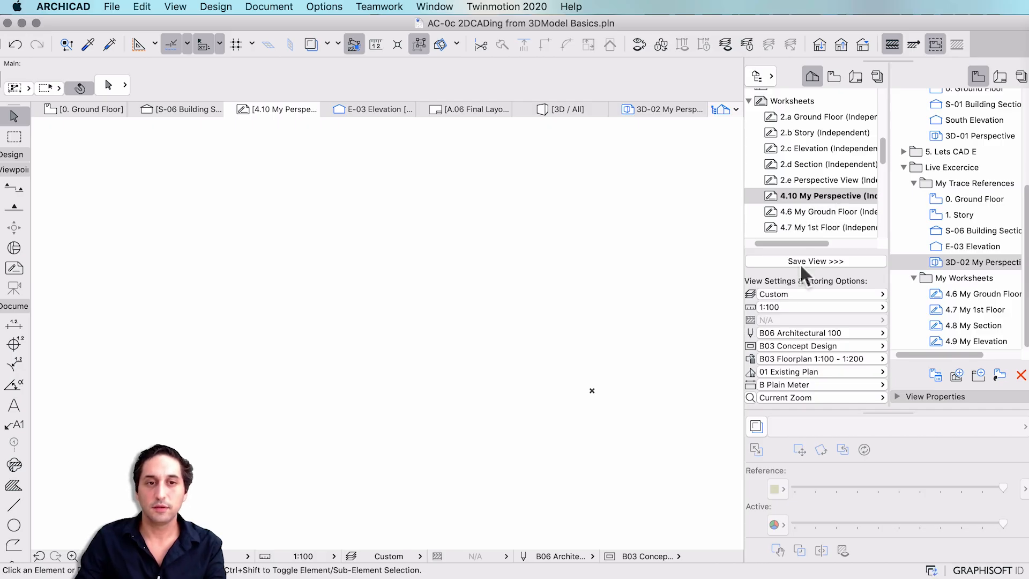
Show the 3D-02 My Perspective view as the worksheet's trace reference.
click(911, 262)
right_click(902, 259)
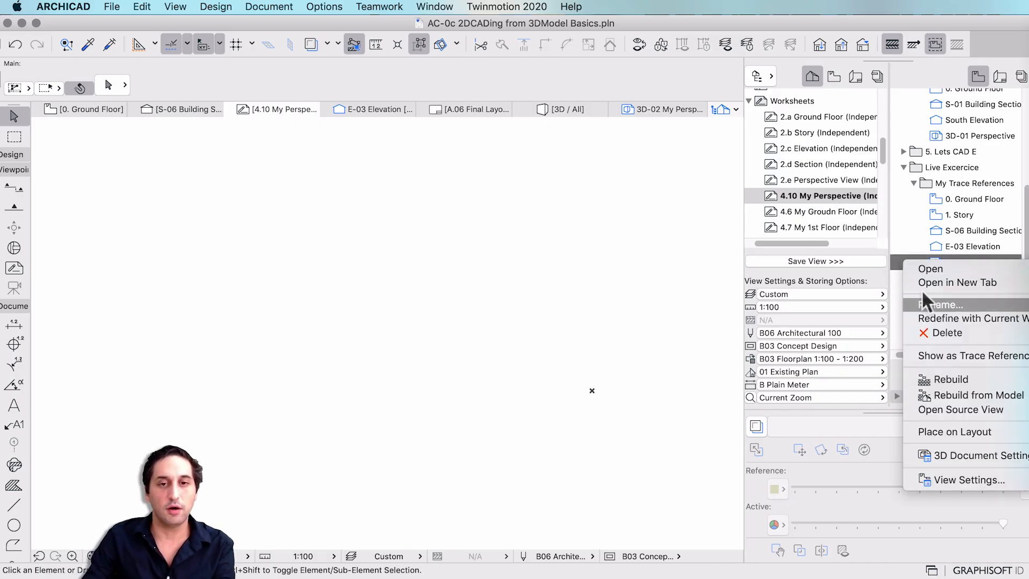
click(899, 257)
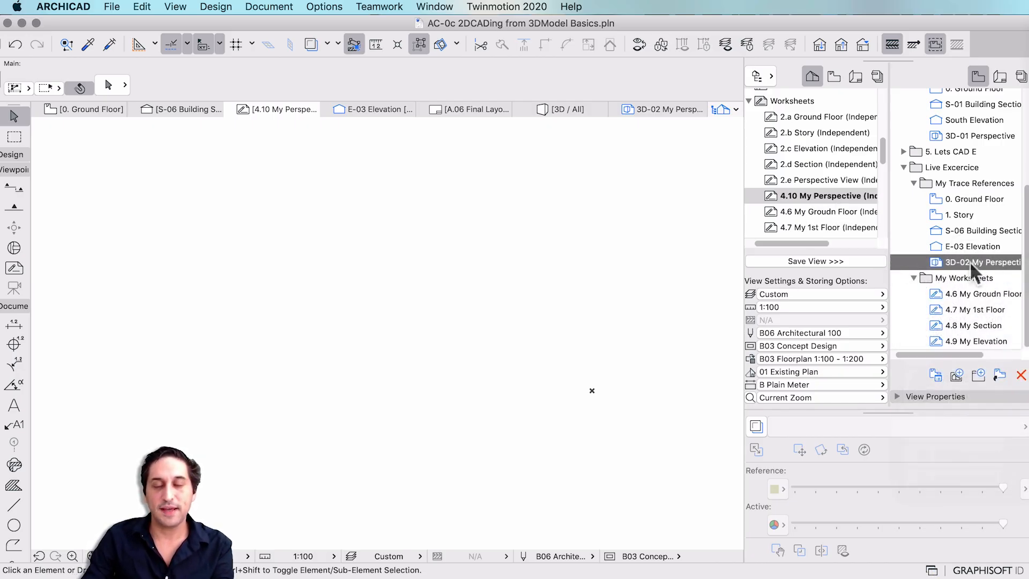
right_click(899, 259)
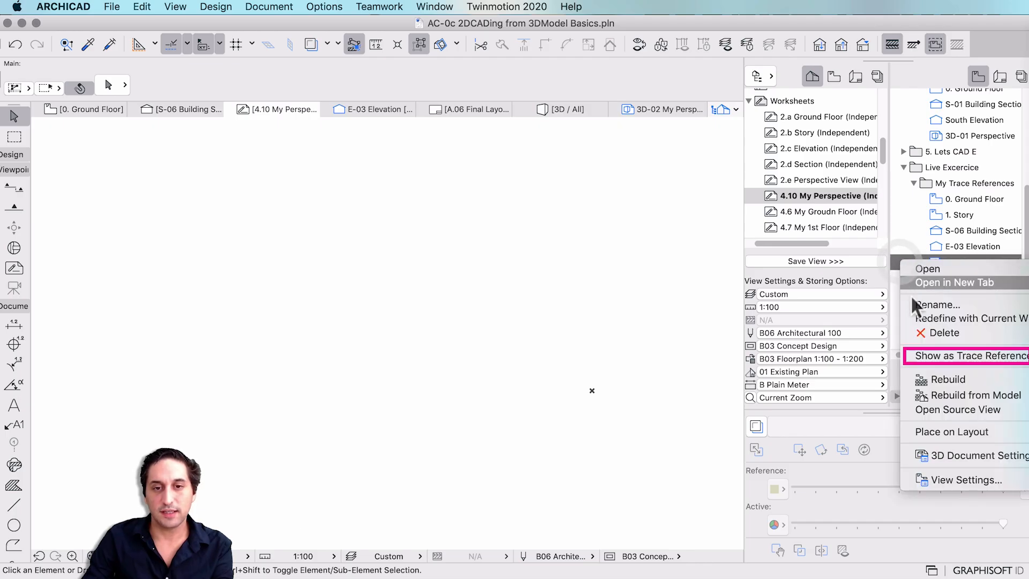
click(937, 354)
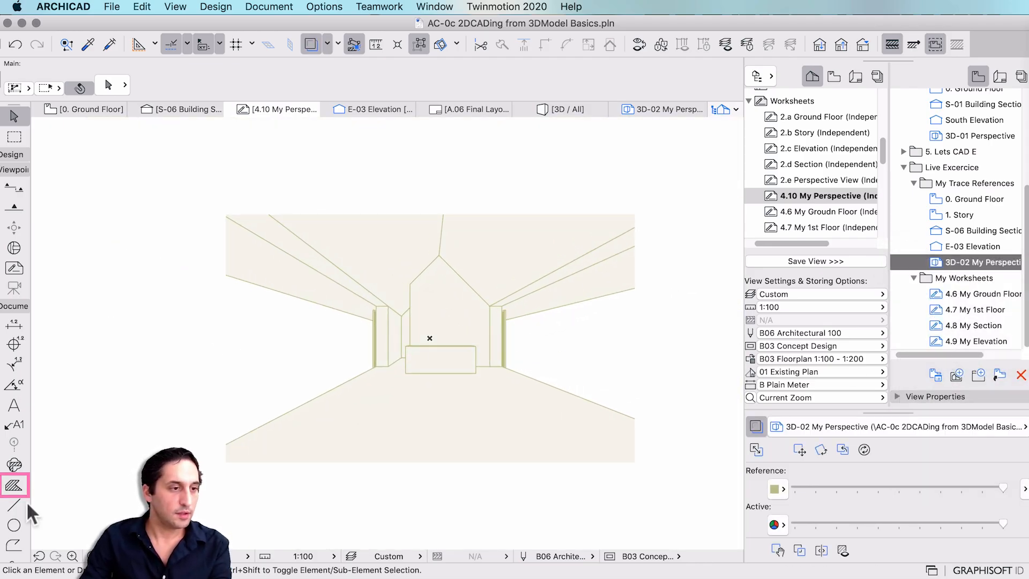
Draw a rectangle framing the whole trace image.
click(13, 545)
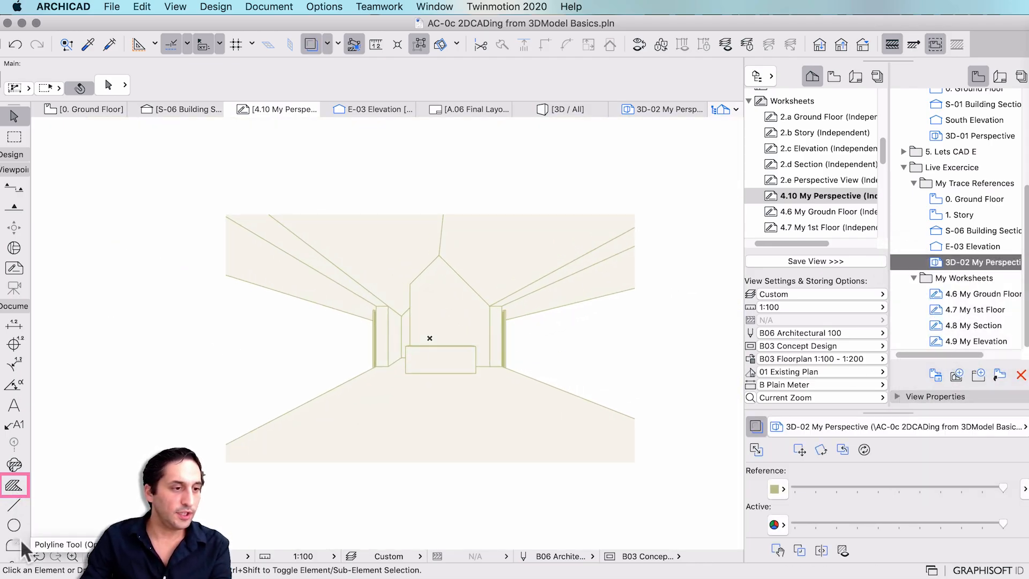
click(226, 214)
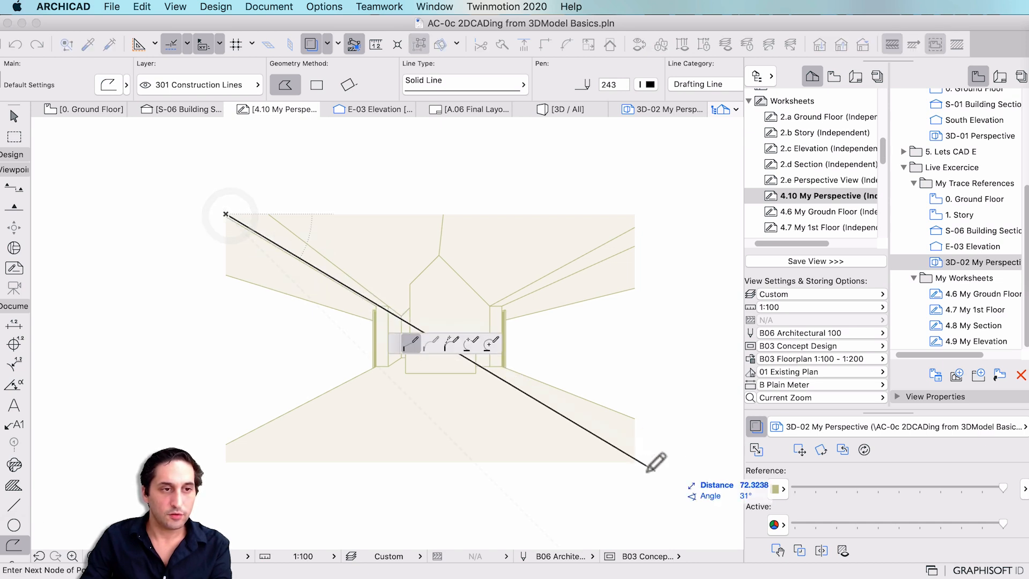
click(321, 85)
click(635, 461)
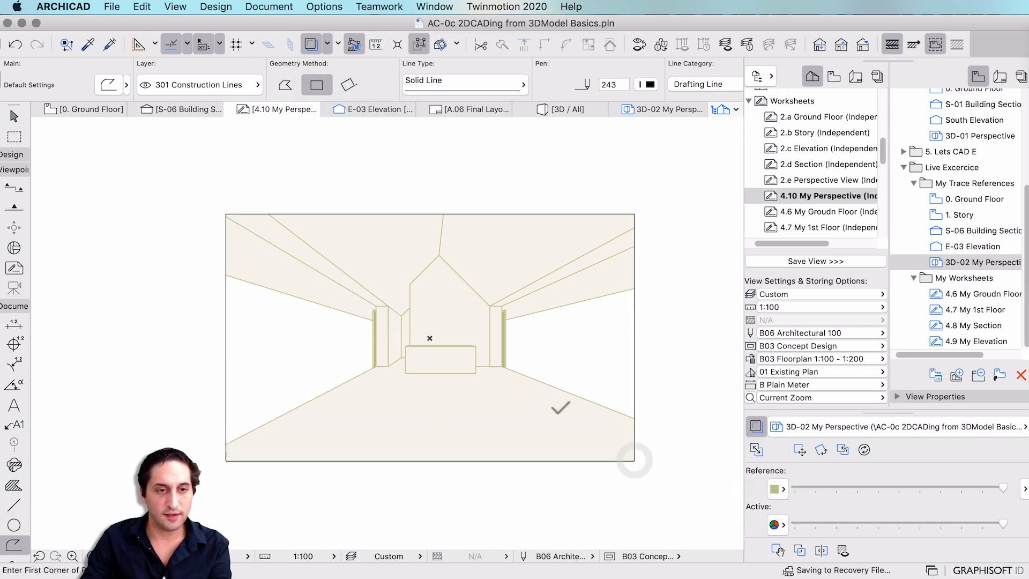
Trace the right-hand wall outline with a polyline along its corners and the image edge.
click(568, 392)
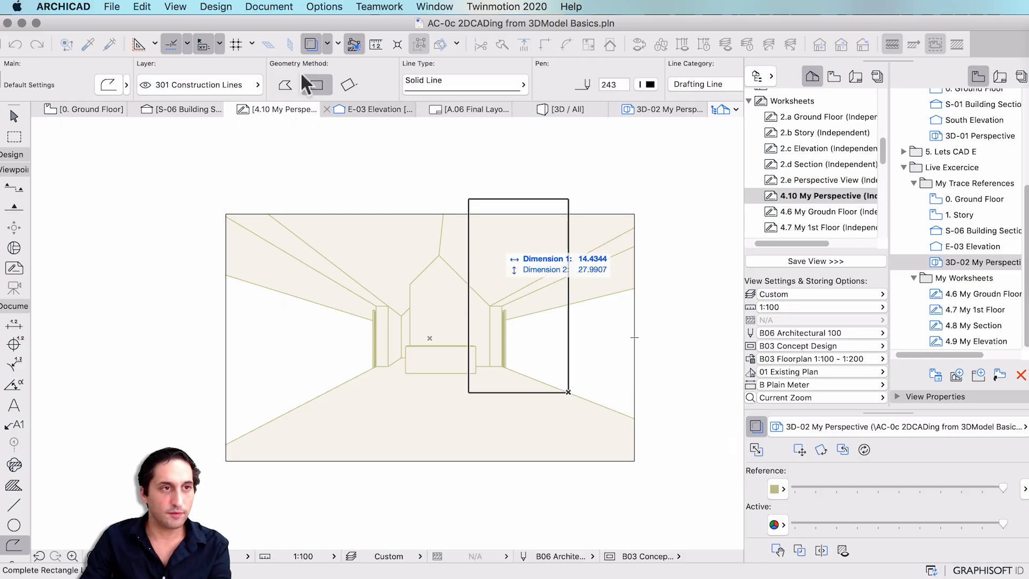
click(286, 81)
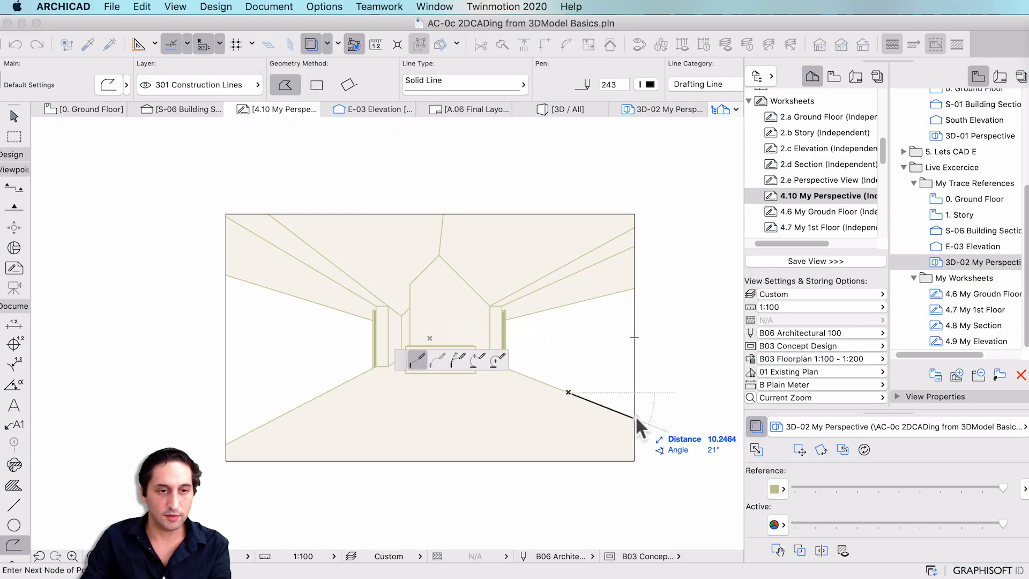
click(636, 416)
click(635, 288)
click(502, 320)
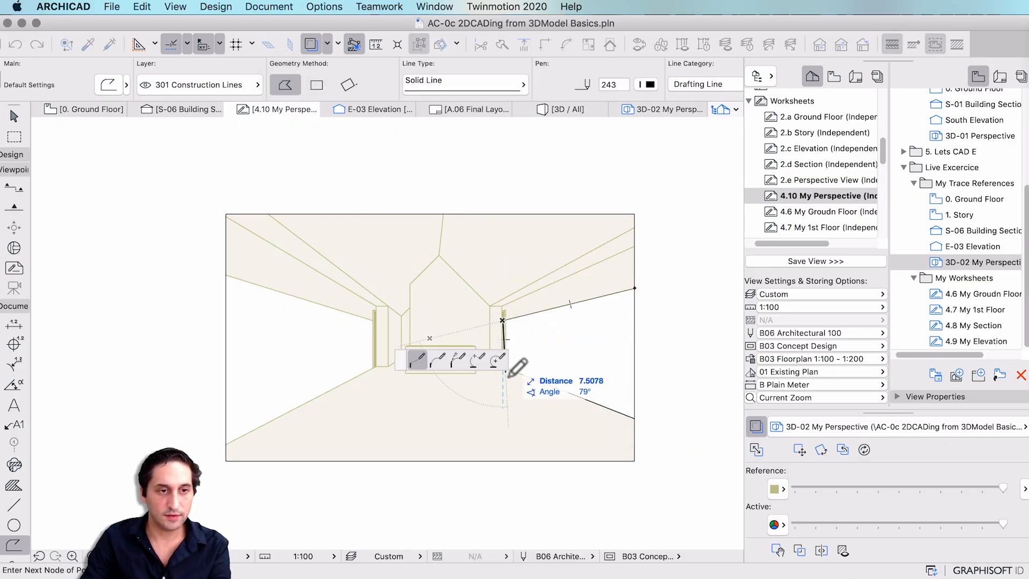
drag(401, 356, 433, 174)
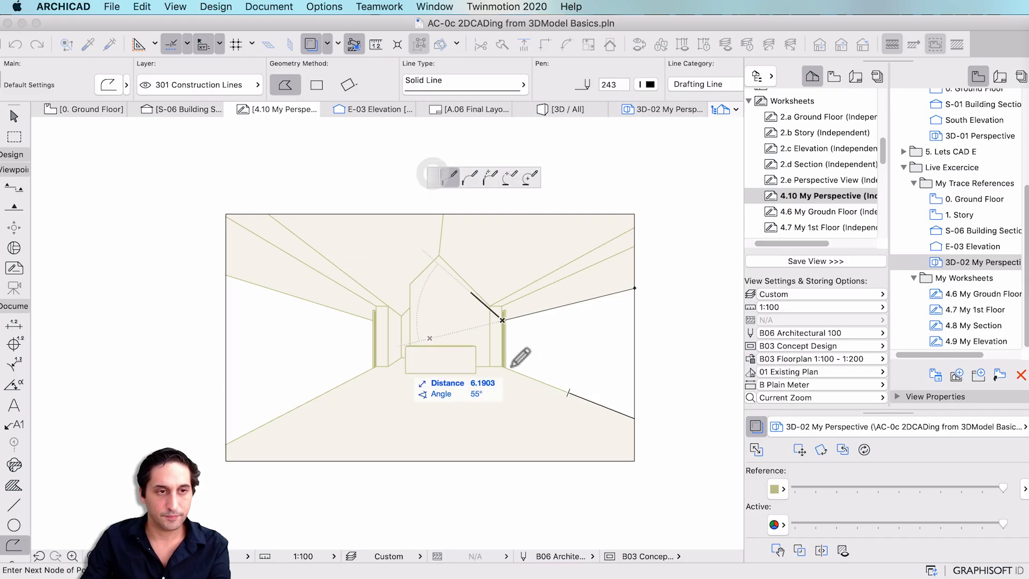
click(502, 366)
double_click(635, 418)
Trace the left-hand wall outline with a polyline.
click(227, 275)
click(375, 320)
click(375, 367)
click(226, 444)
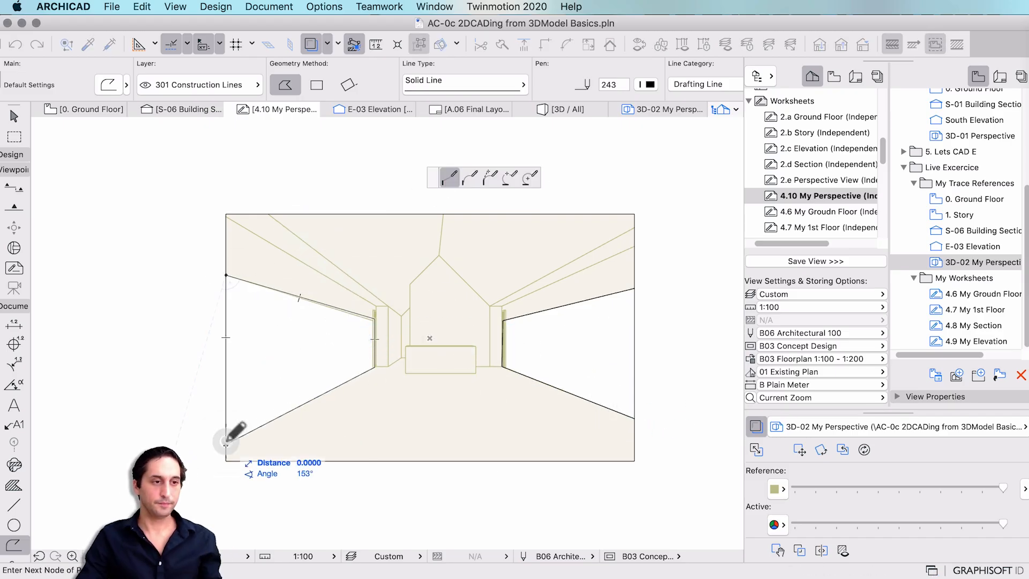
double_click(226, 443)
Save the 4.10 My Perspective worksheet view into the My Worksheets folder.
click(967, 261)
click(968, 277)
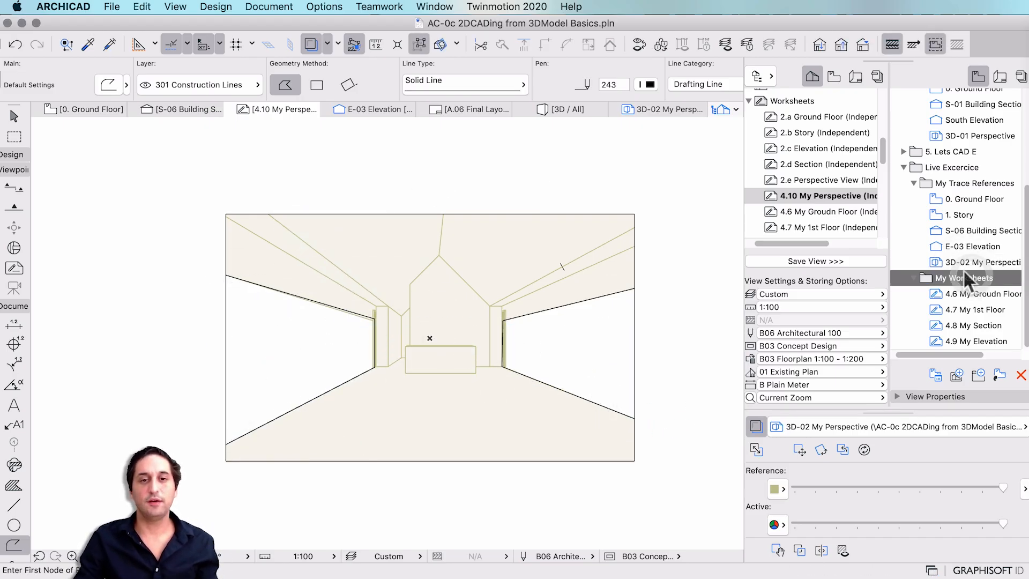
click(825, 262)
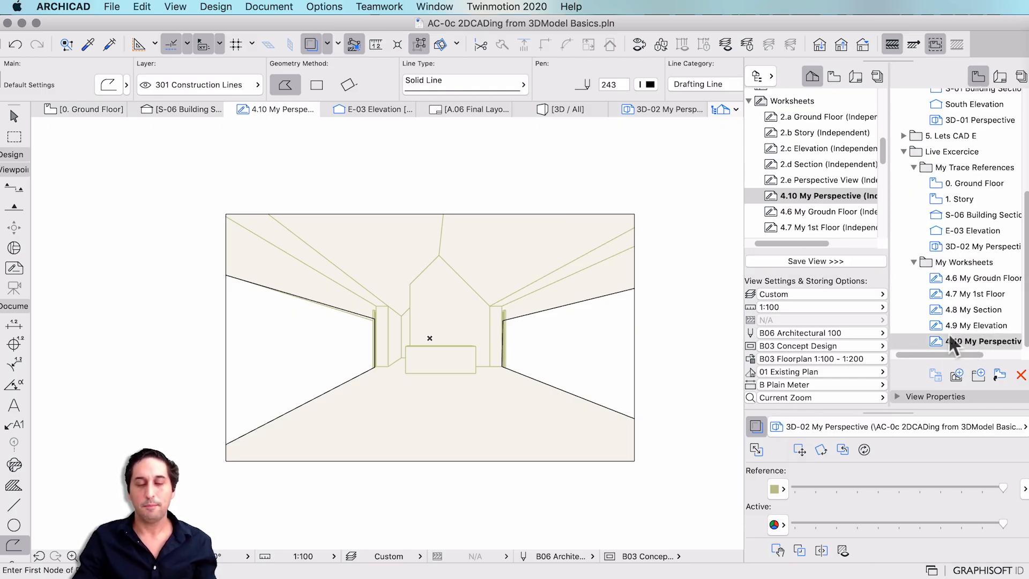